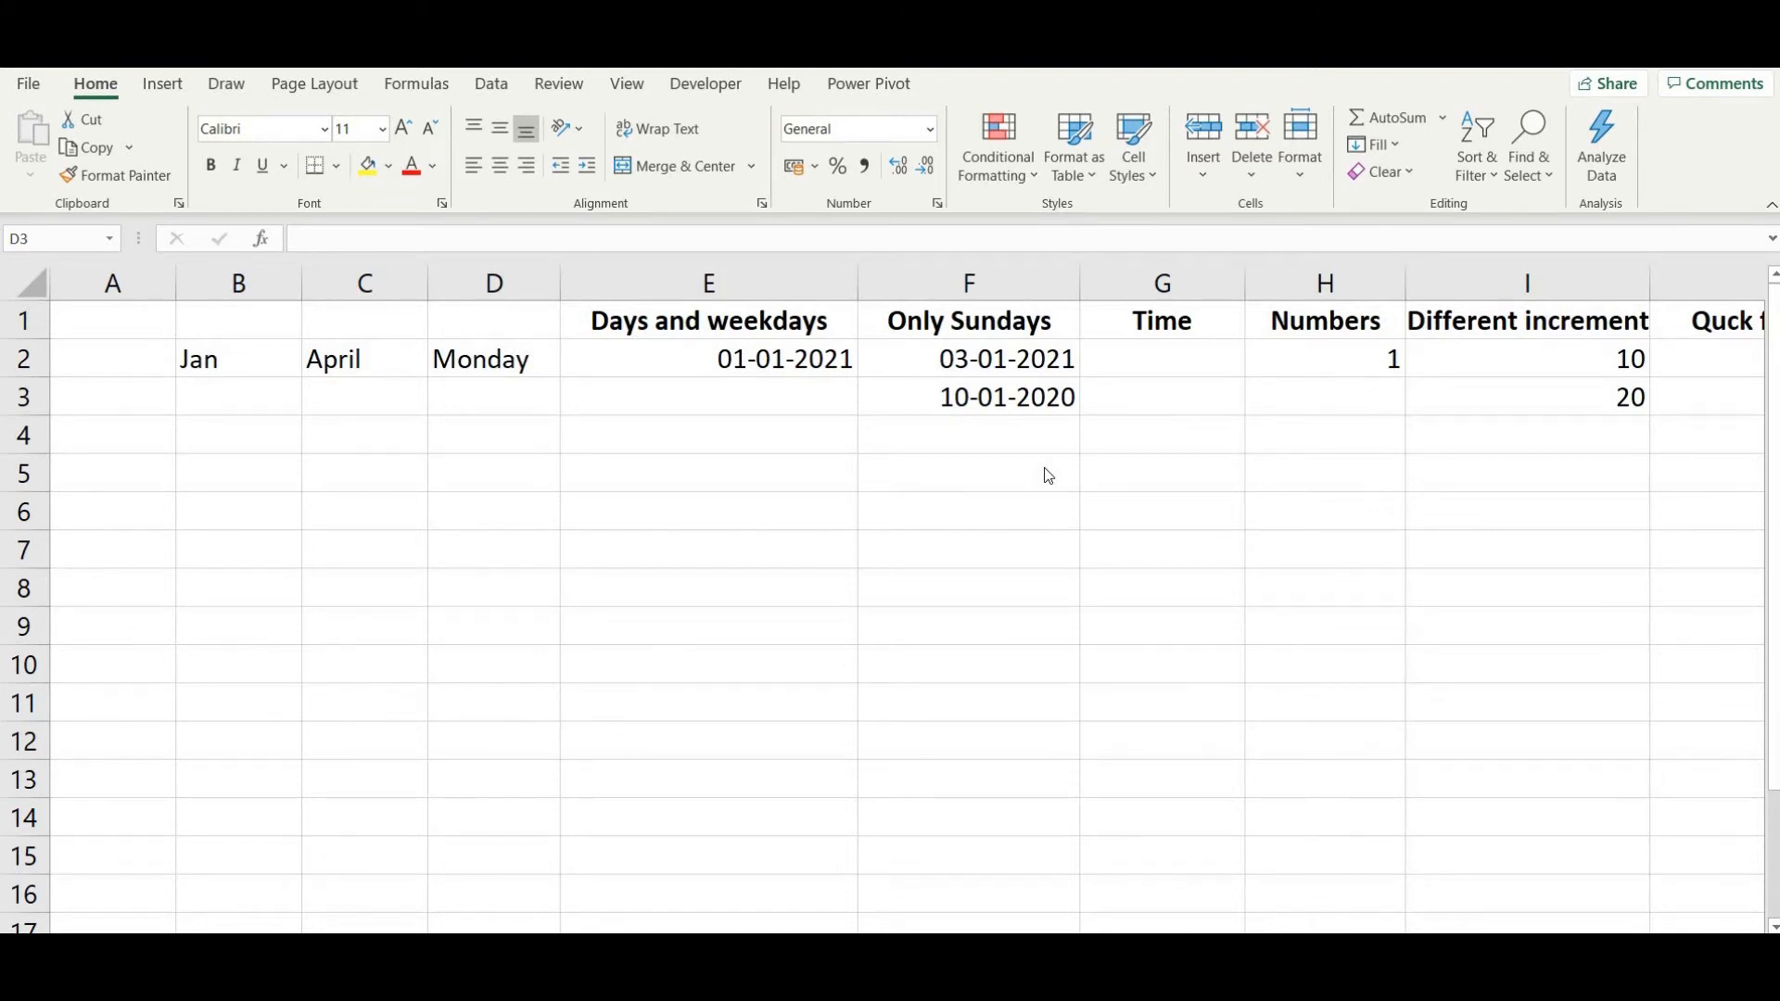
- Fill the abbreviated month names down column B from Jan in B2 through Dec in B13
click(232, 361)
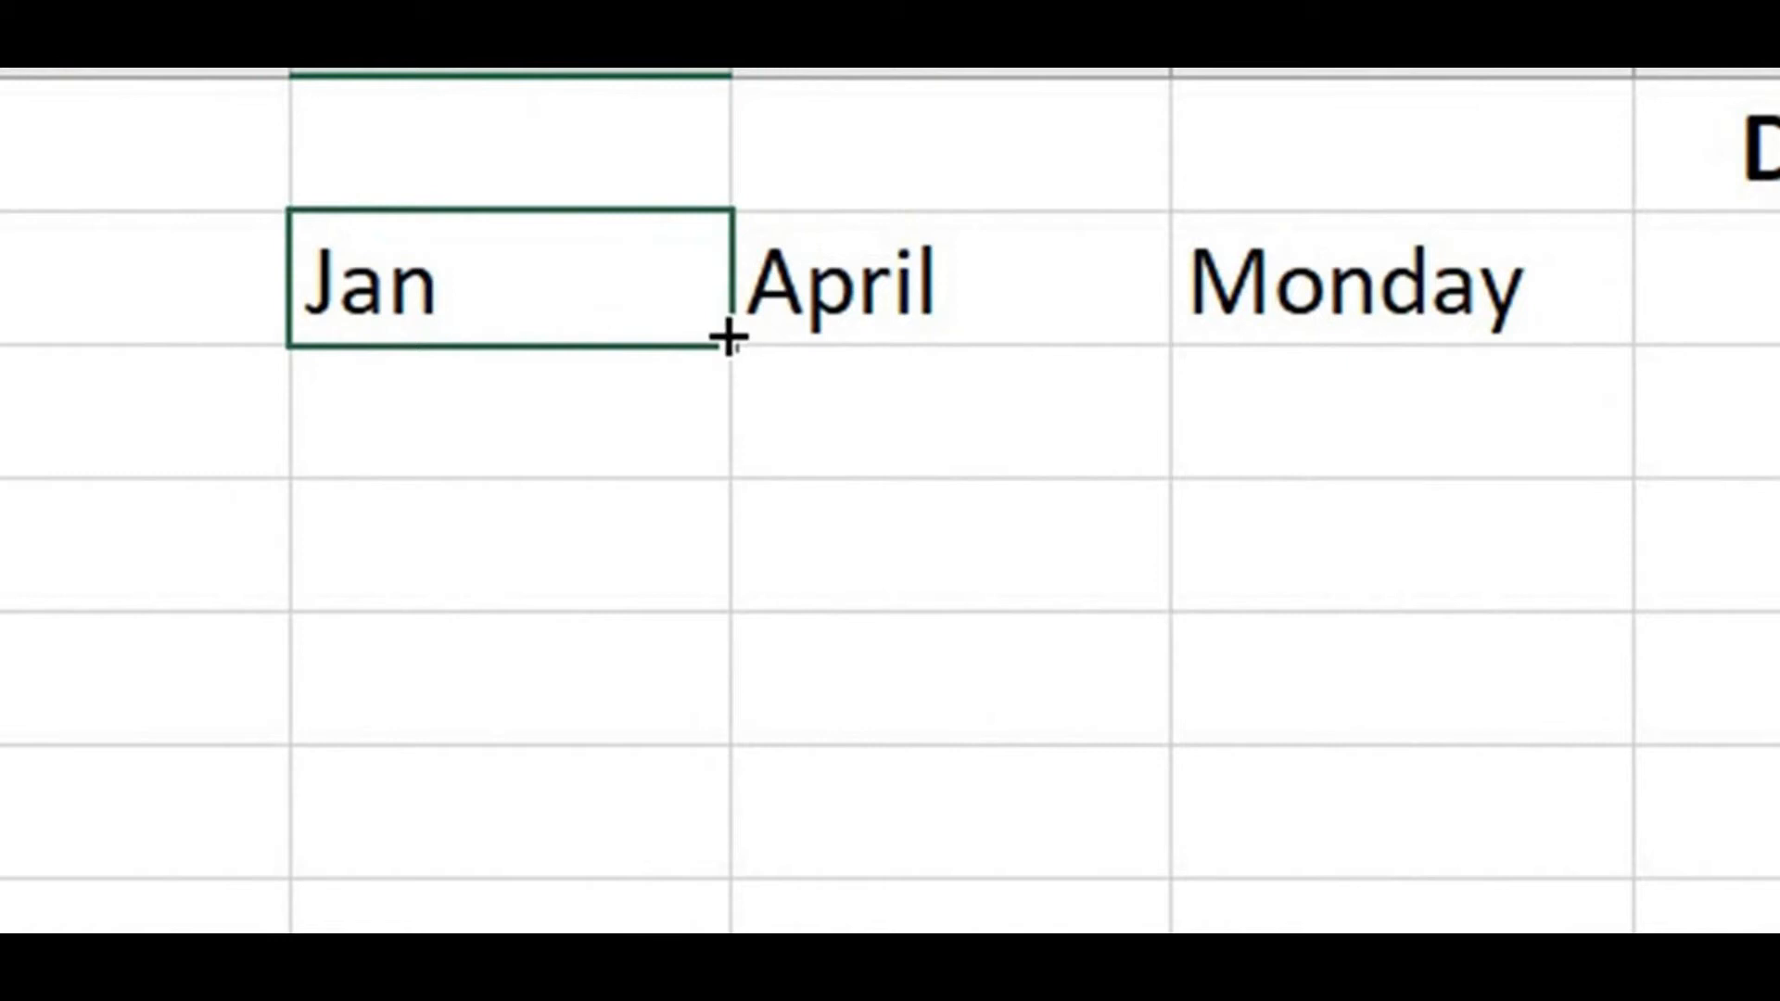
drag(729, 338, 705, 932)
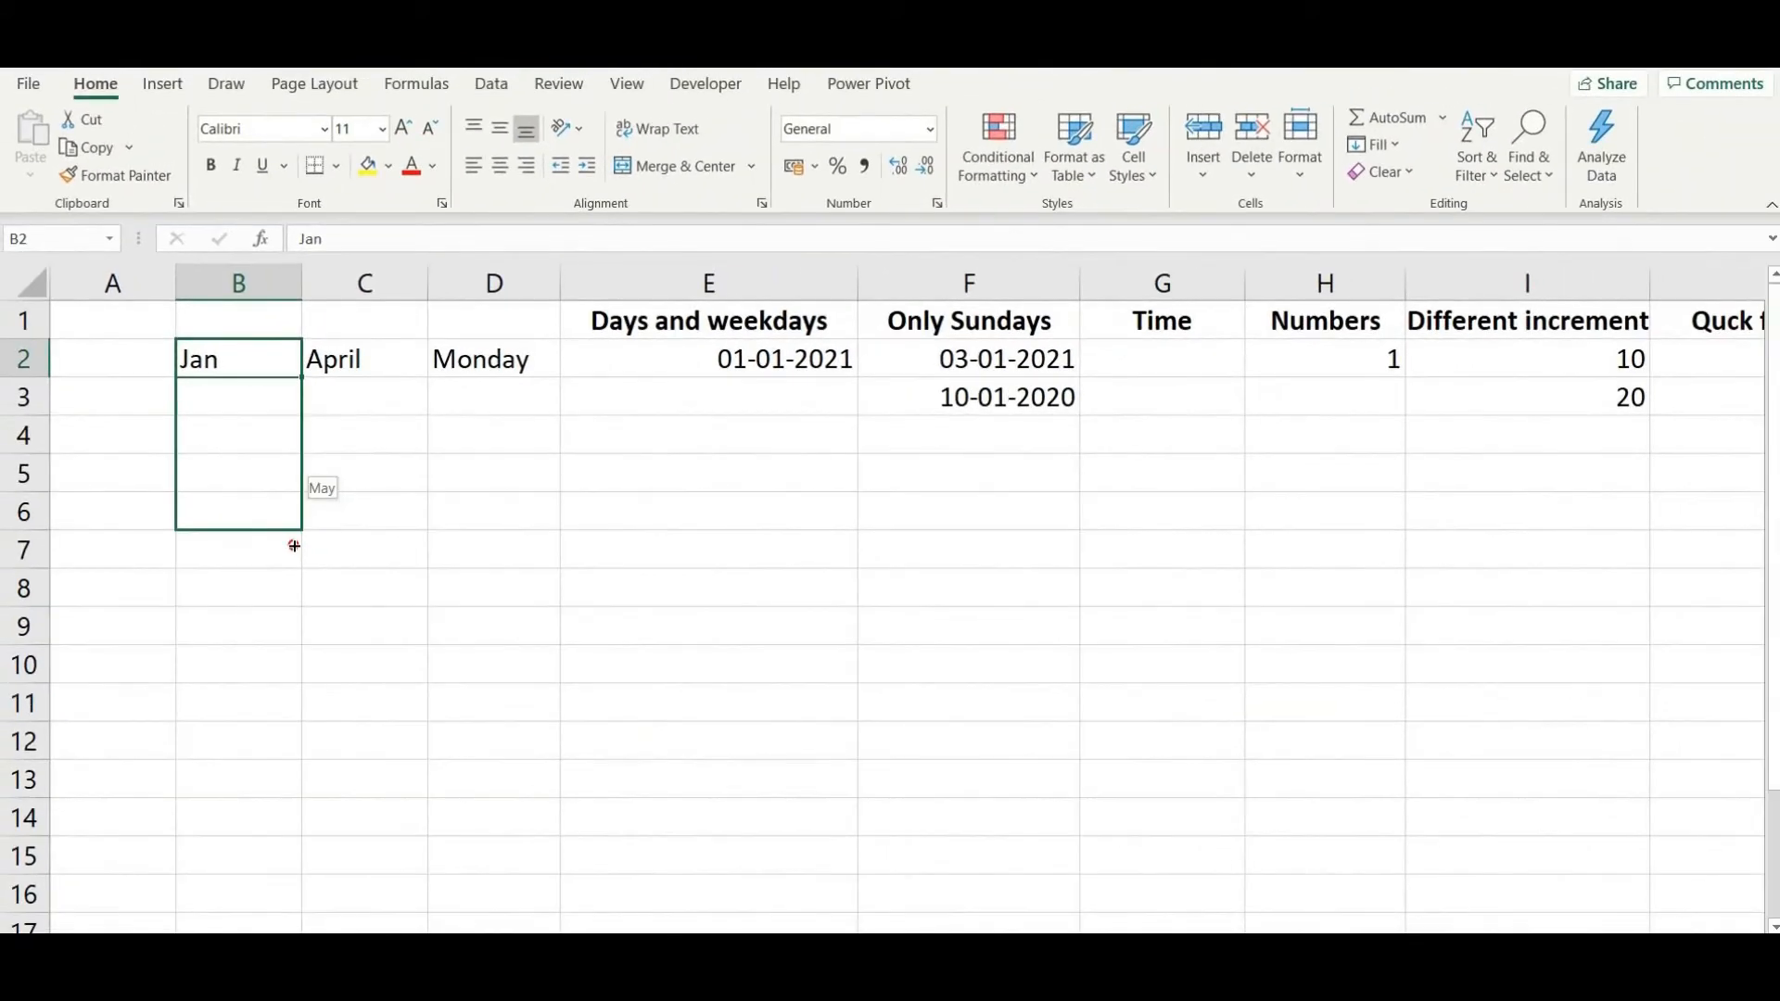
drag(294, 547, 266, 798)
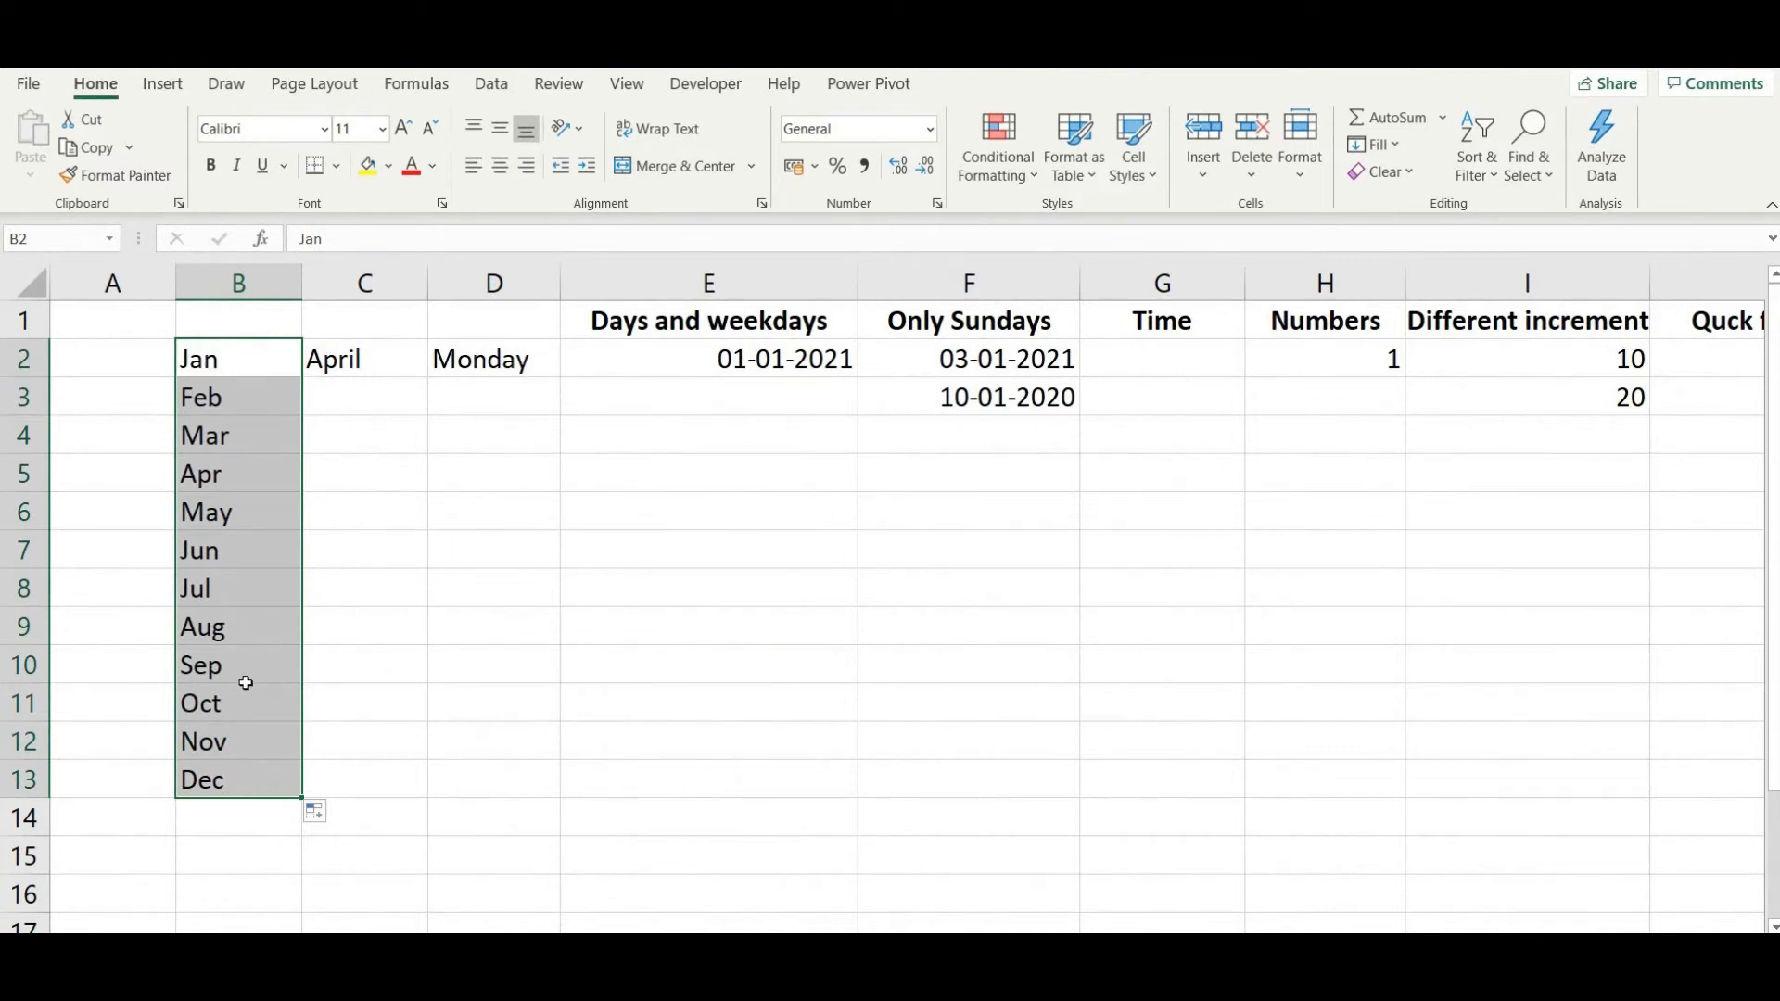
- Fill the full month names down column C from April in C2 through February in C12
click(333, 367)
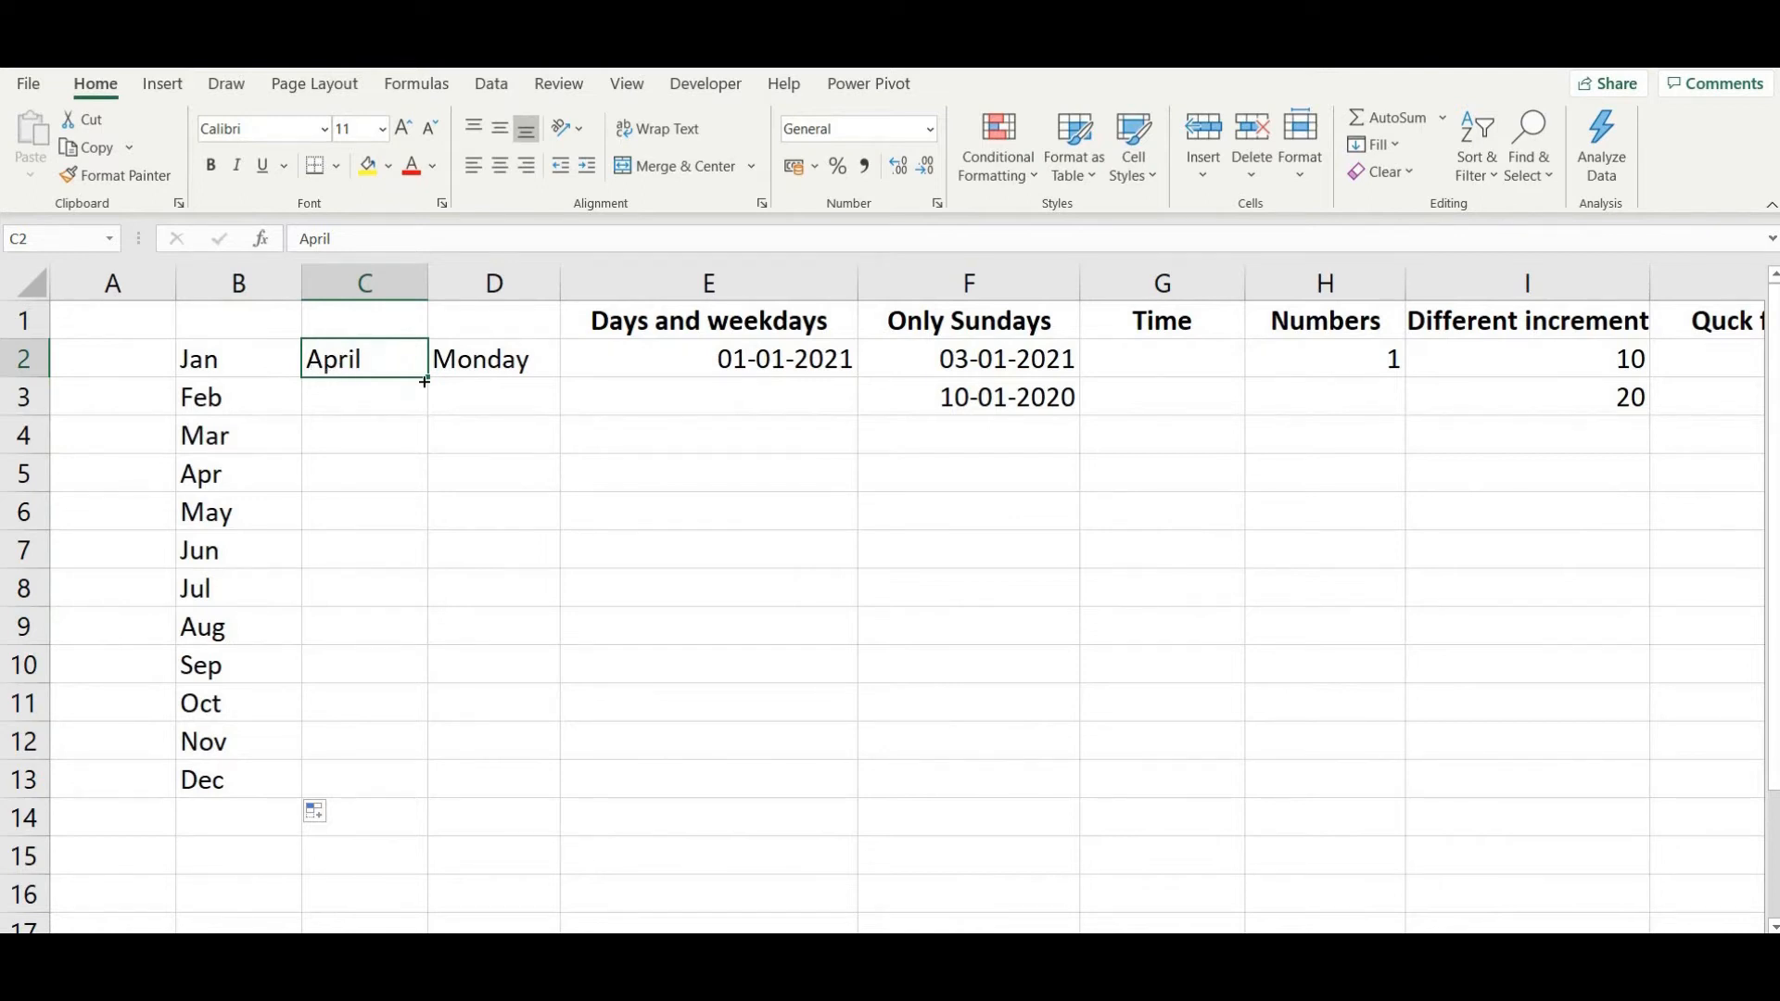
drag(428, 377, 415, 498)
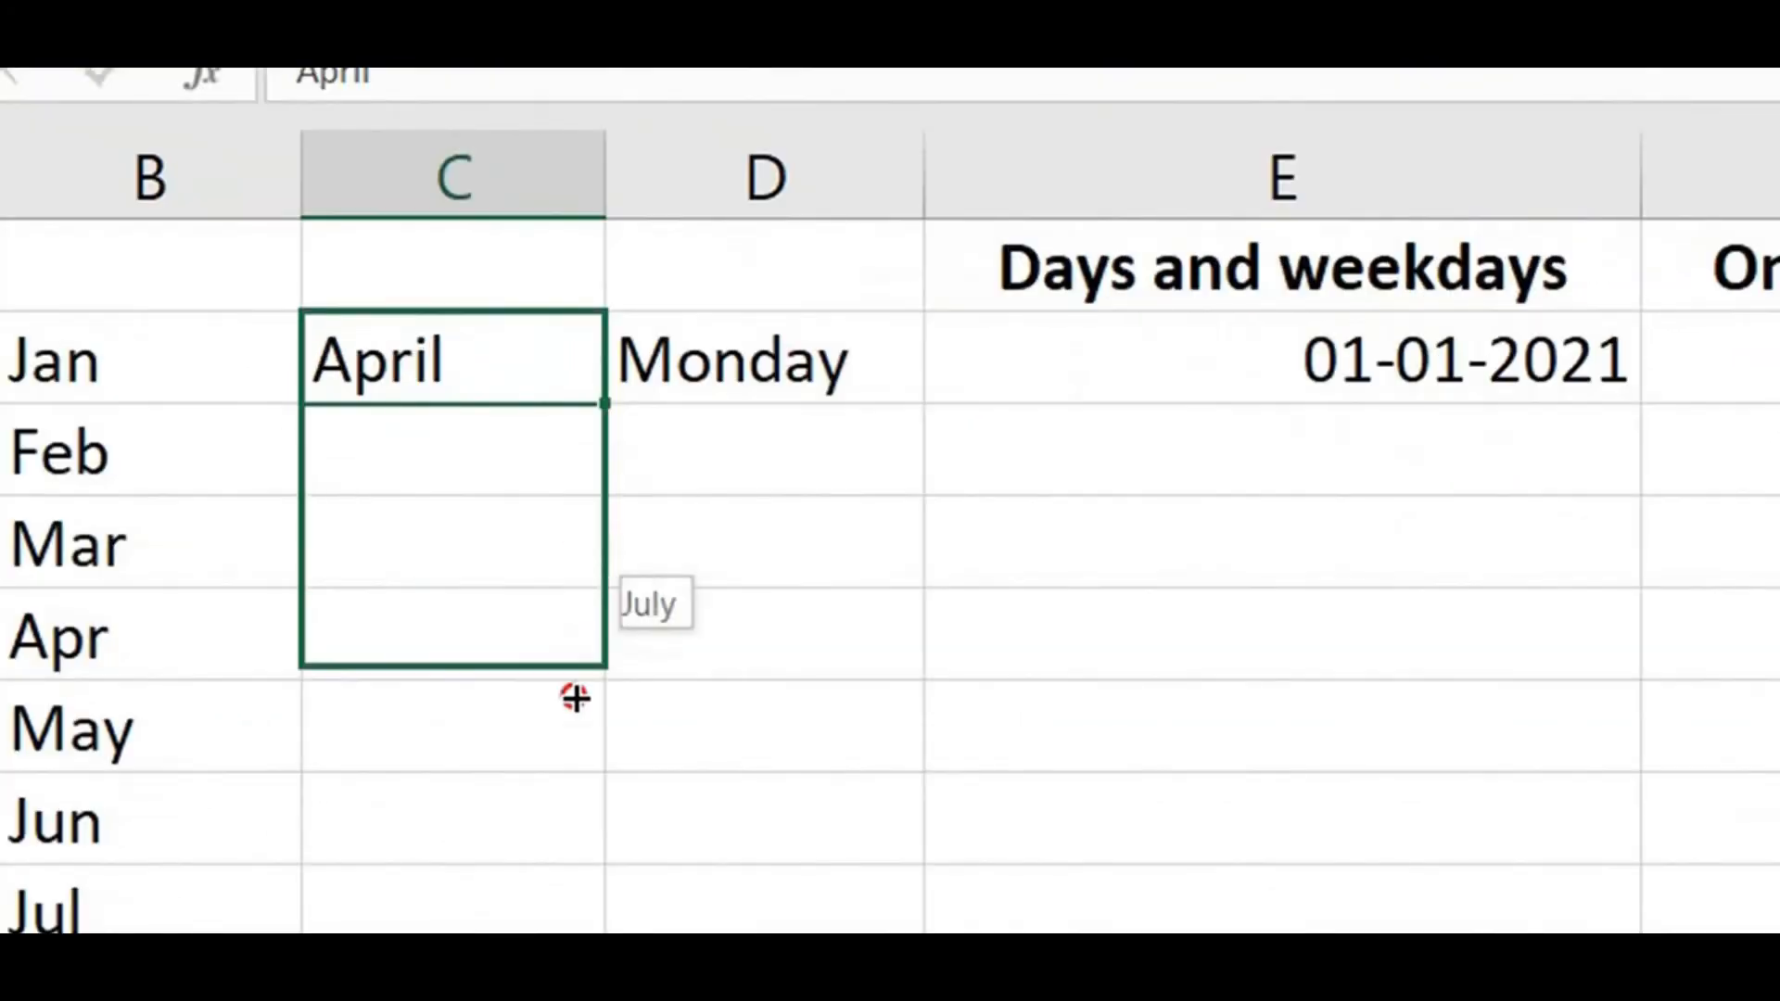
drag(575, 699, 577, 928)
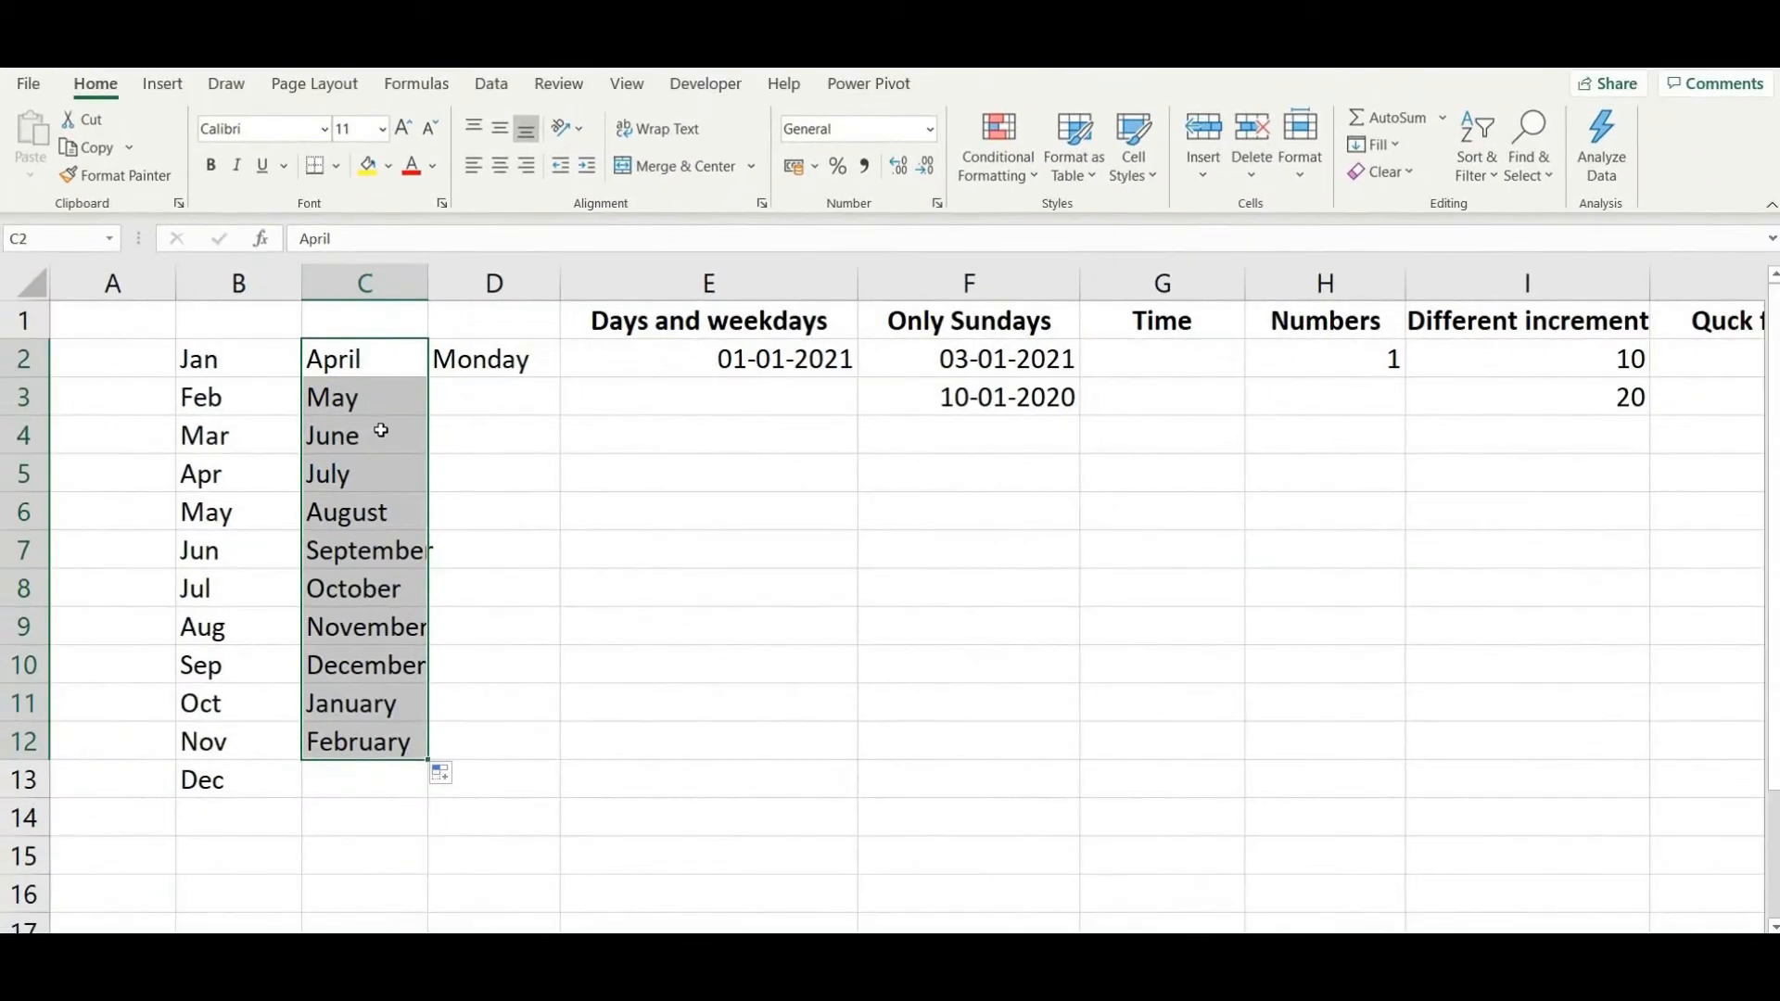
click(417, 362)
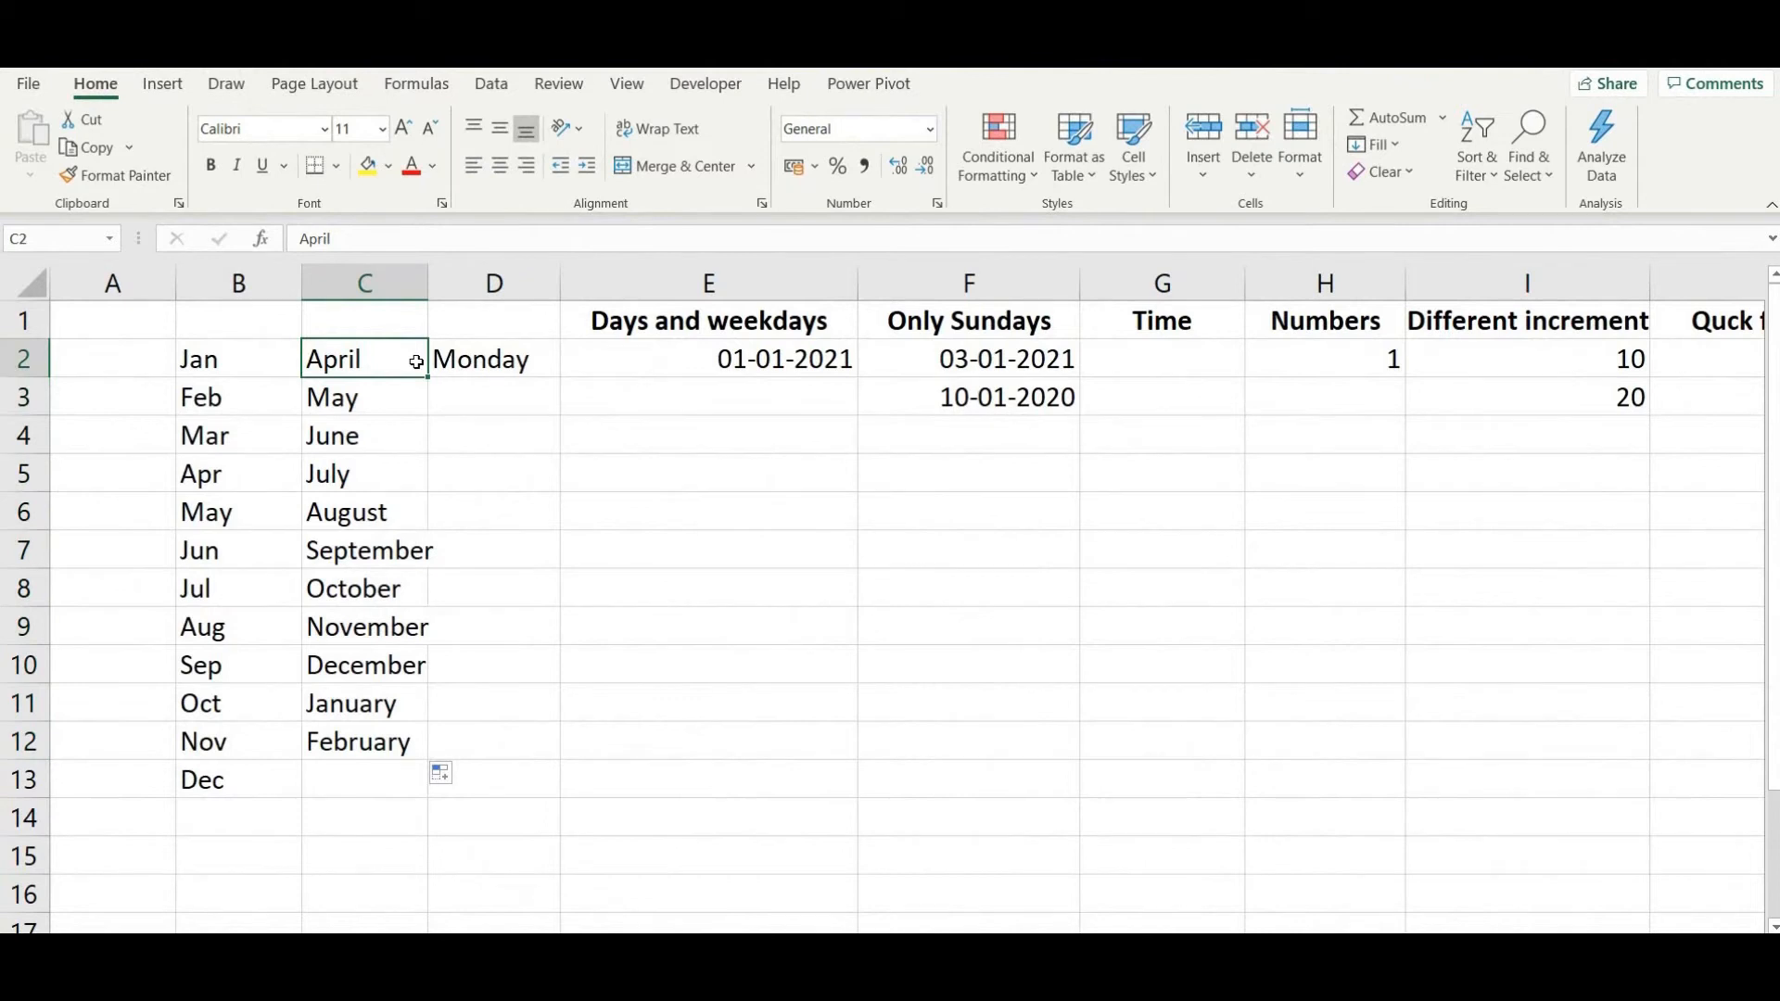
- Fill column D from Monday in D2 down to D11 using the Fill Weekdays option
click(517, 363)
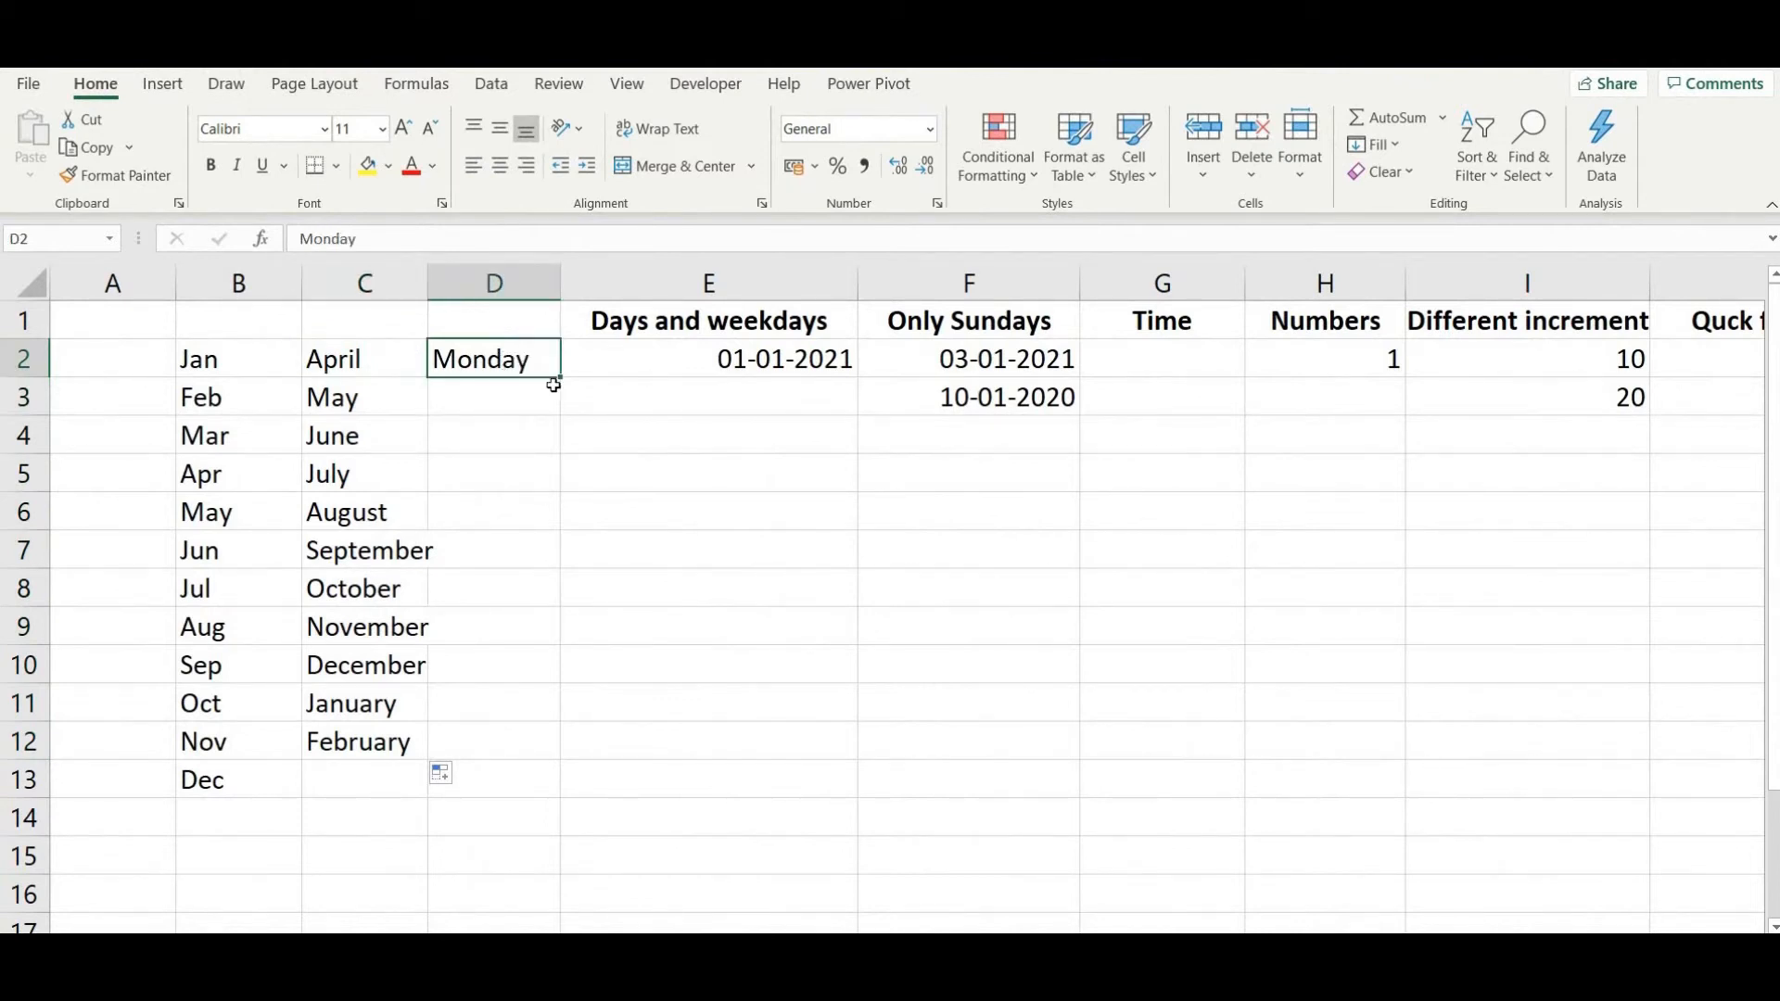
drag(561, 379, 547, 709)
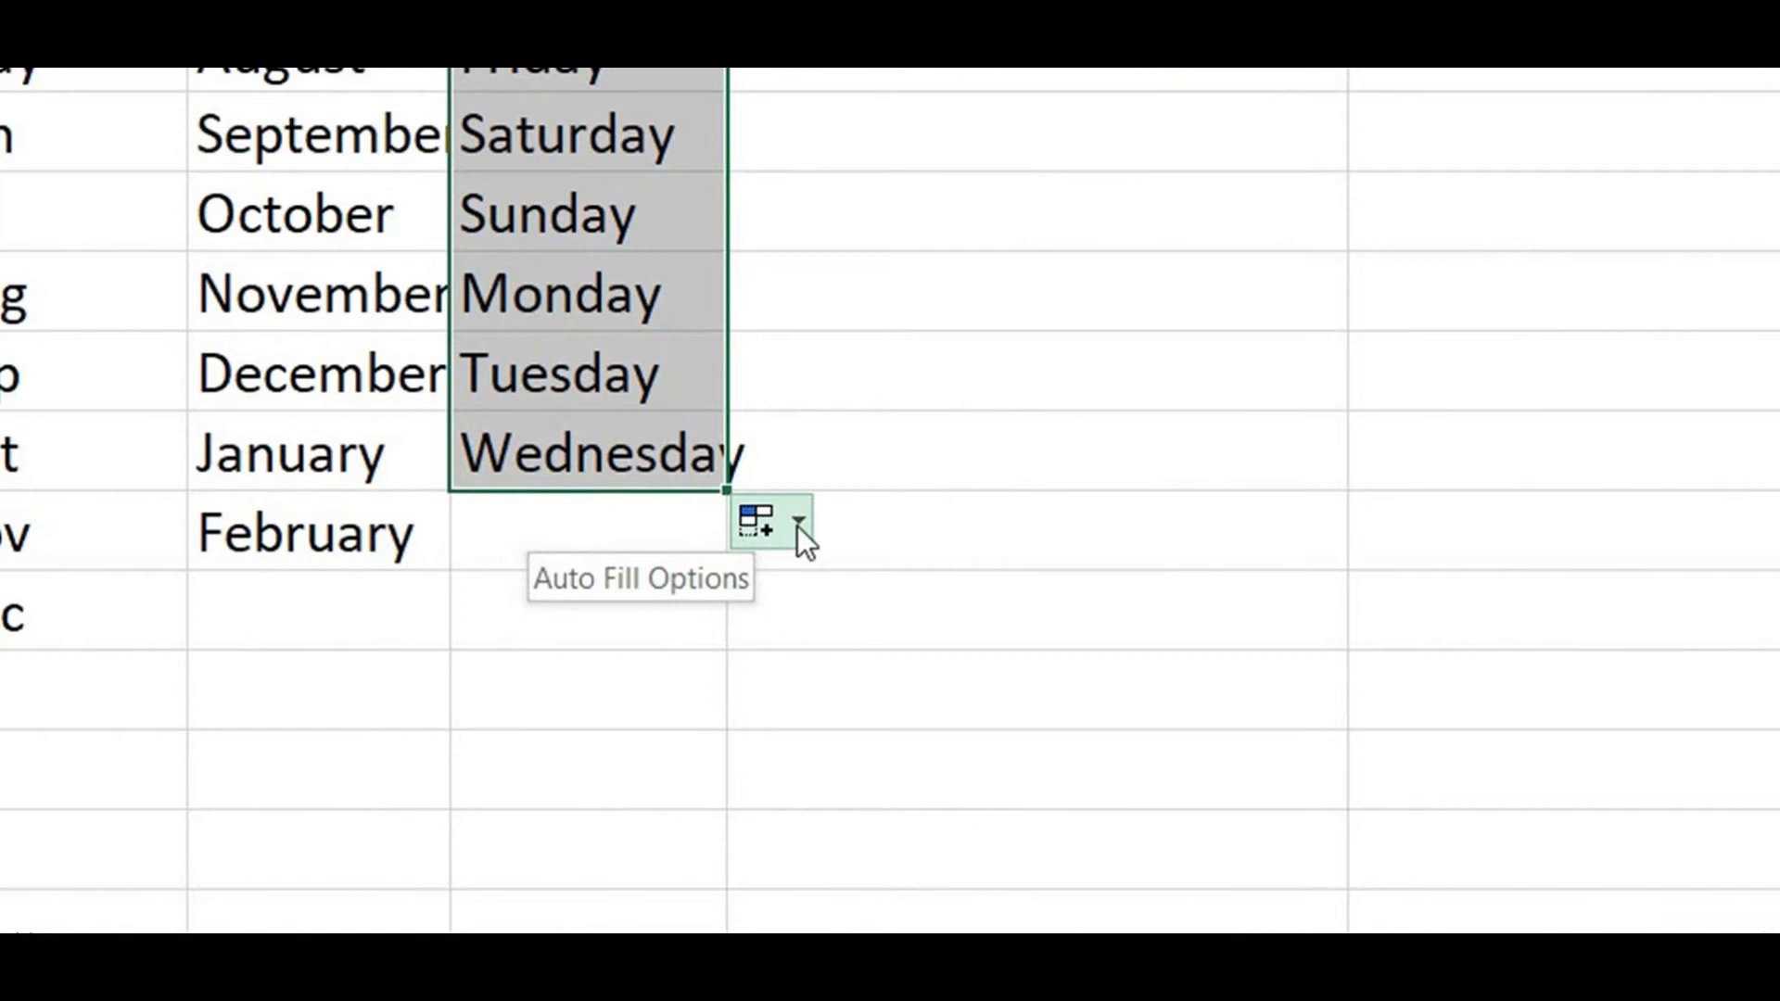
click(801, 525)
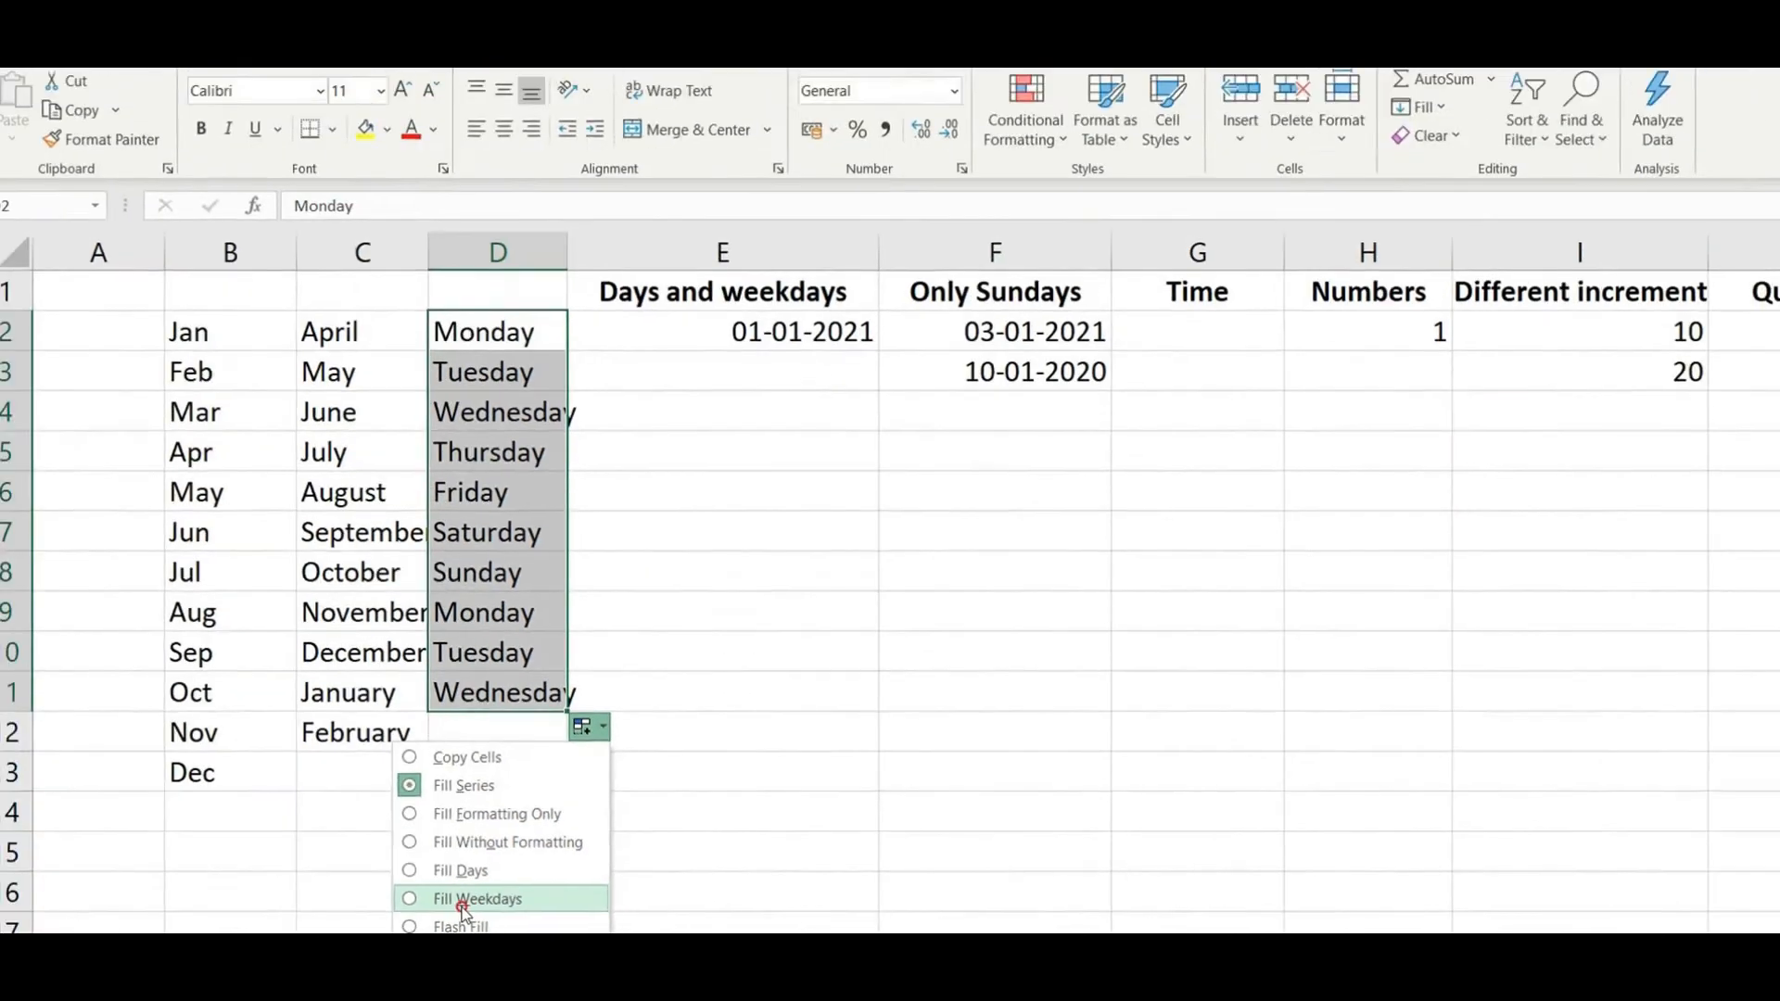
click(516, 871)
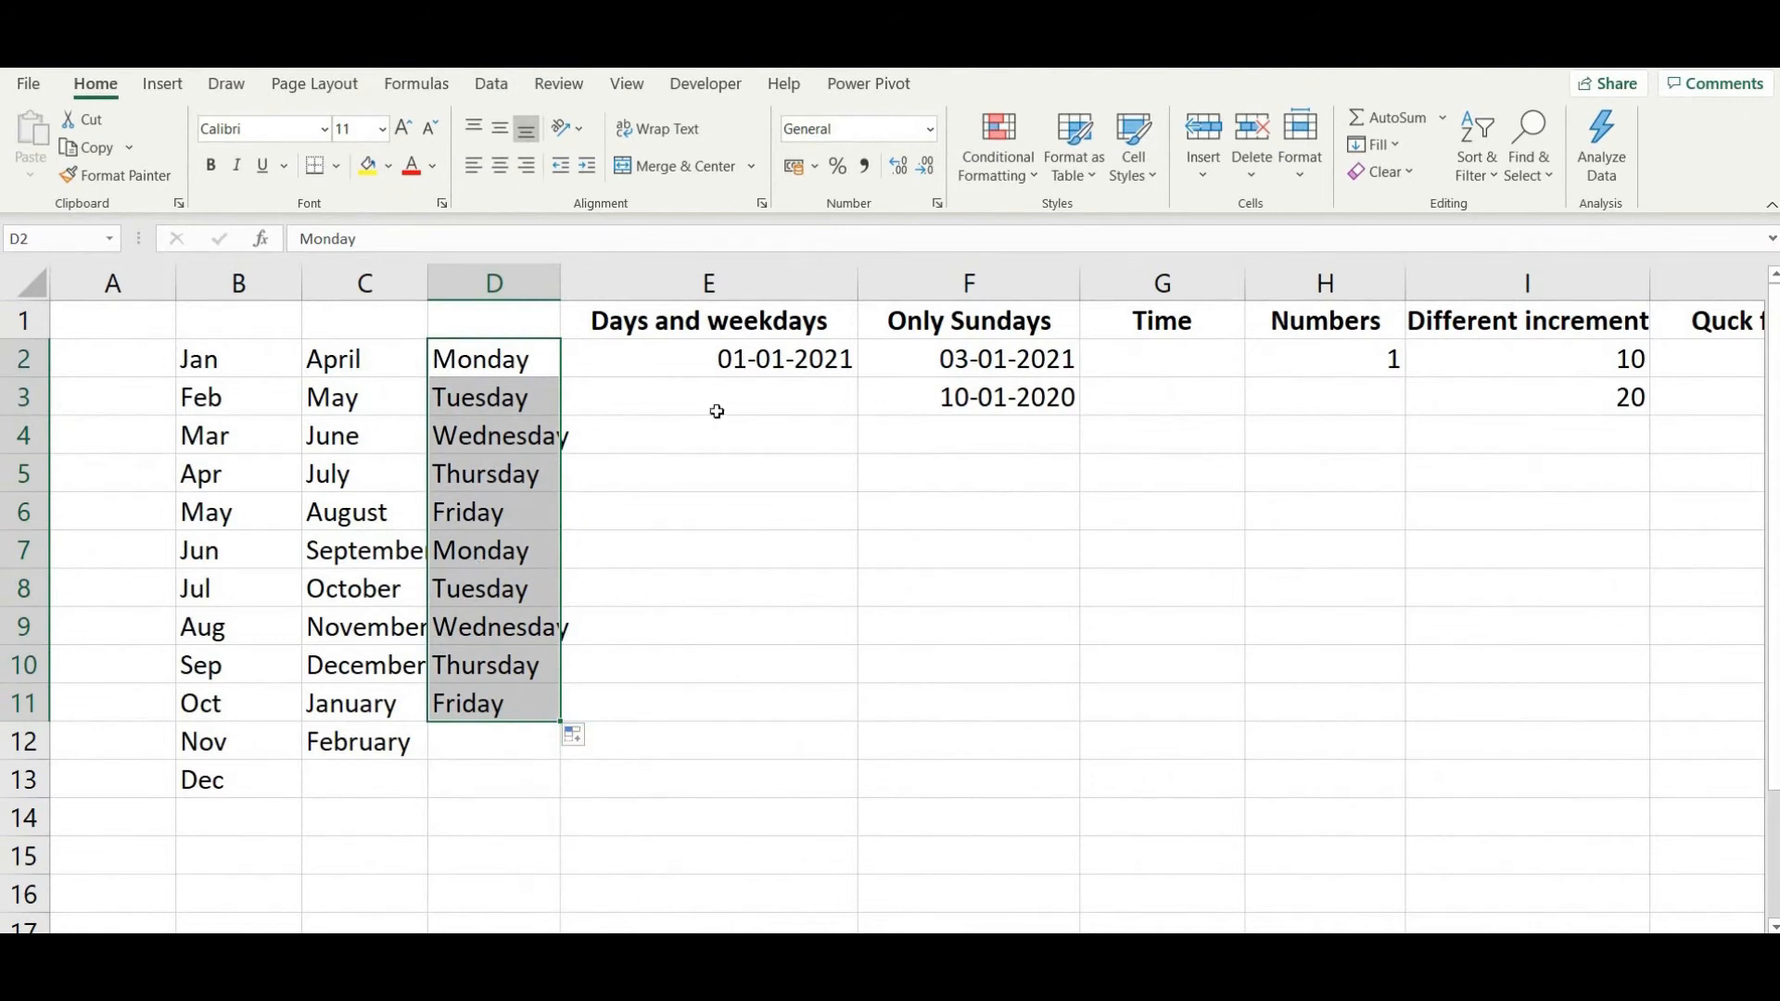
- Fill the dates in column E from 01-01-2021 in E2 down to E12 using the Fill Weekdays option
click(754, 358)
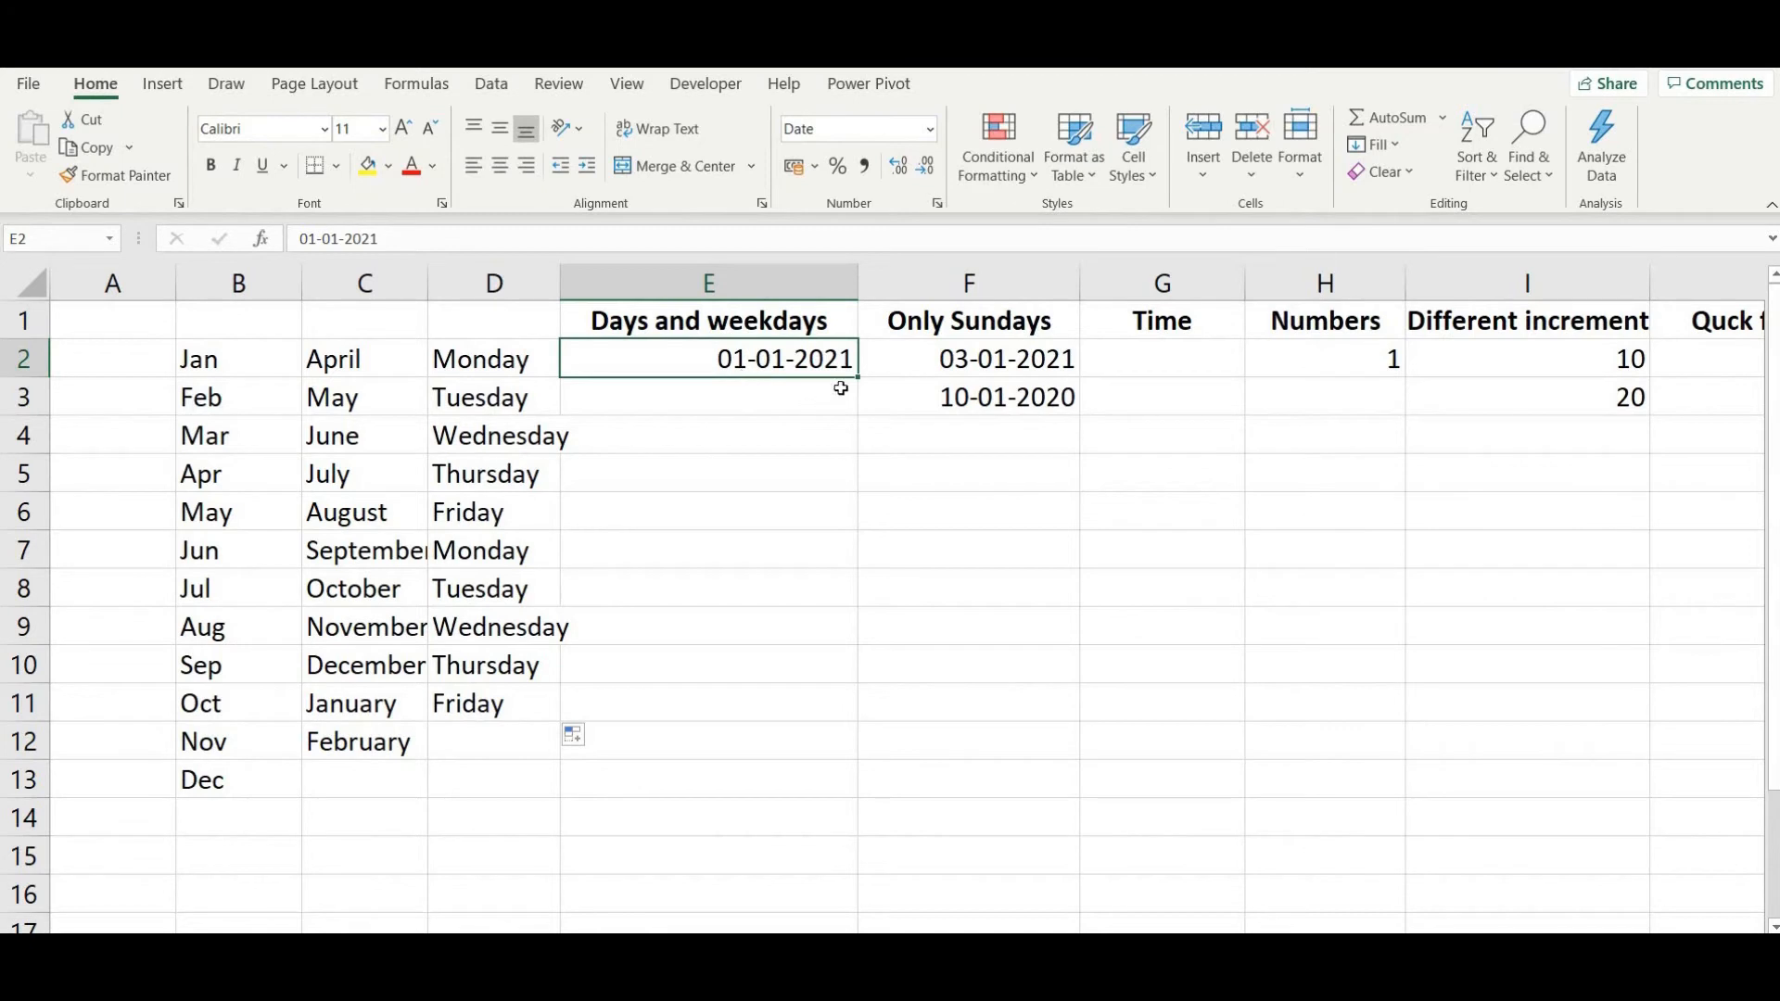
drag(858, 377, 861, 759)
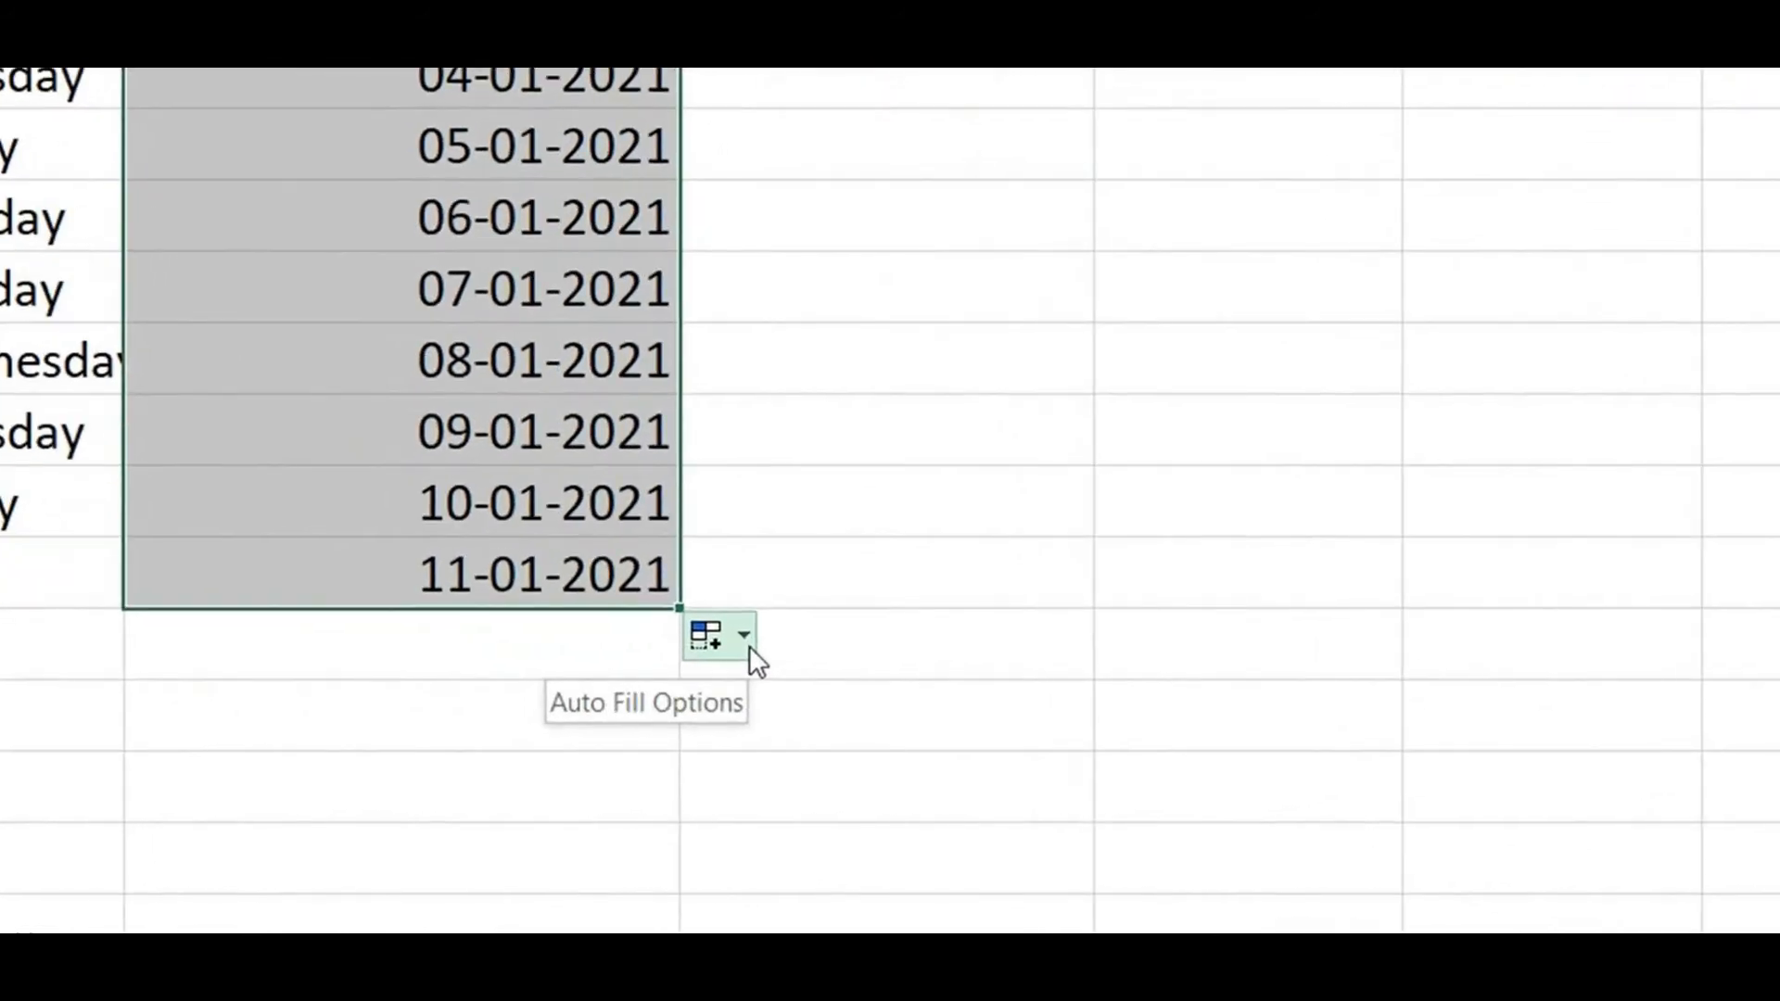
click(749, 646)
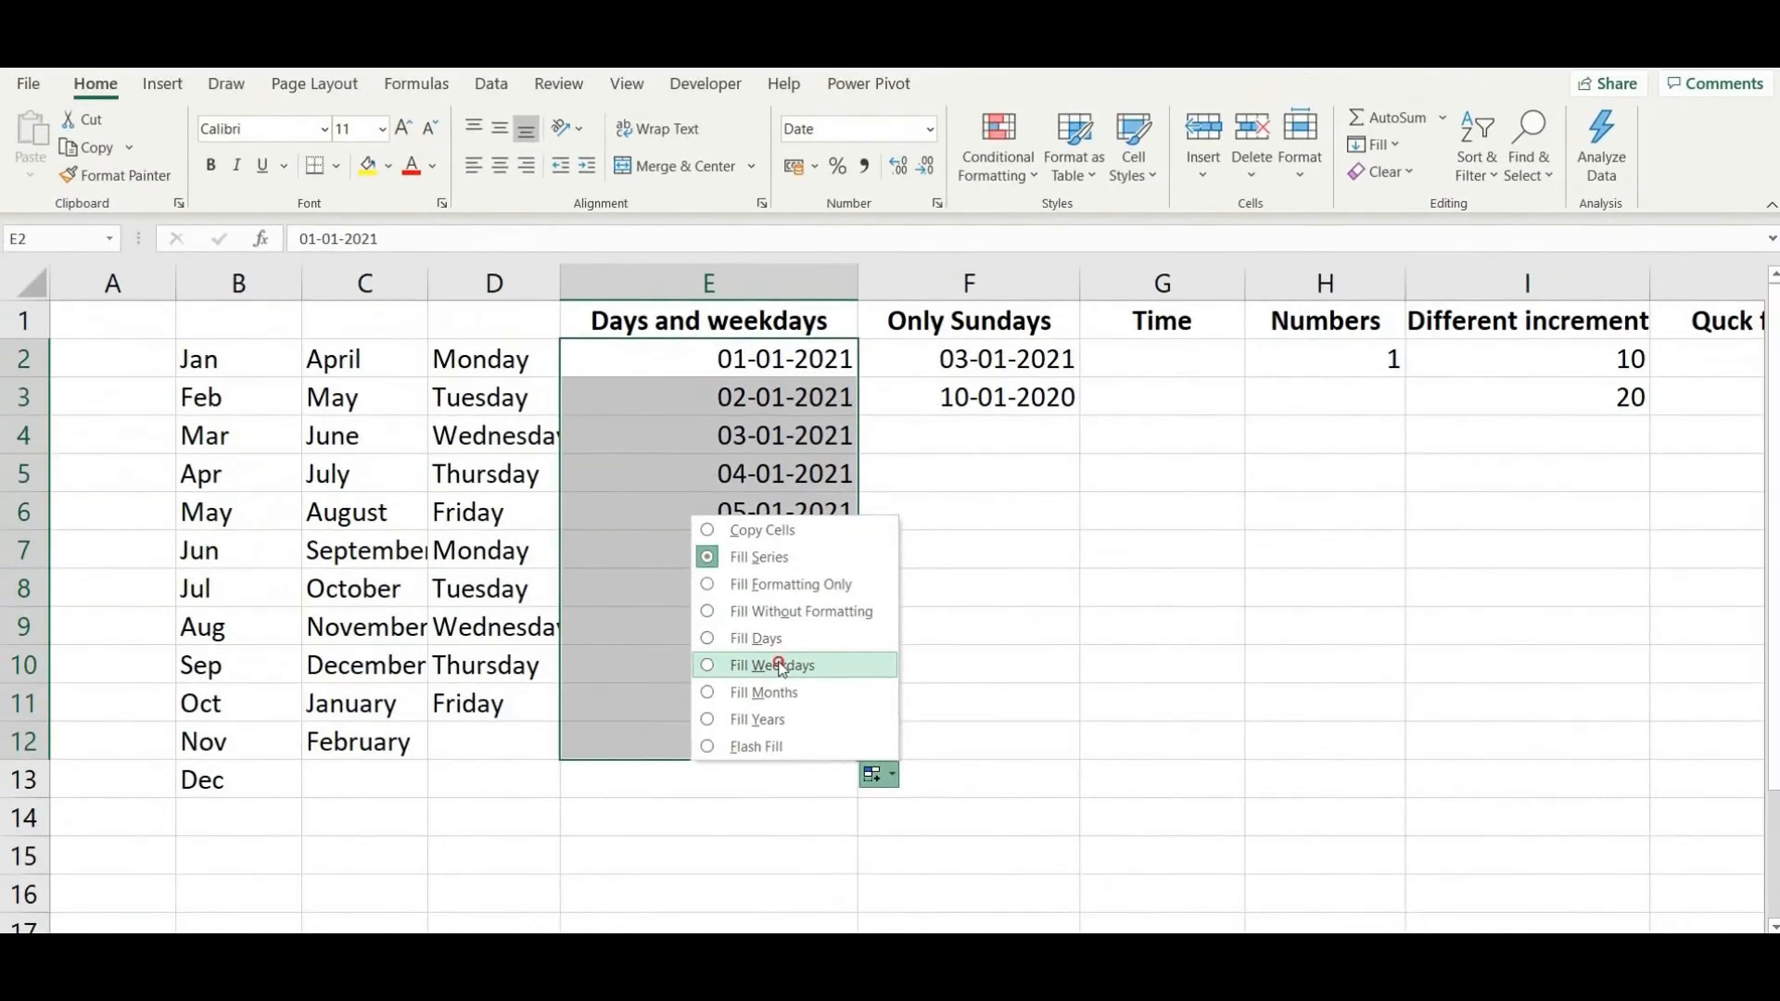
click(780, 666)
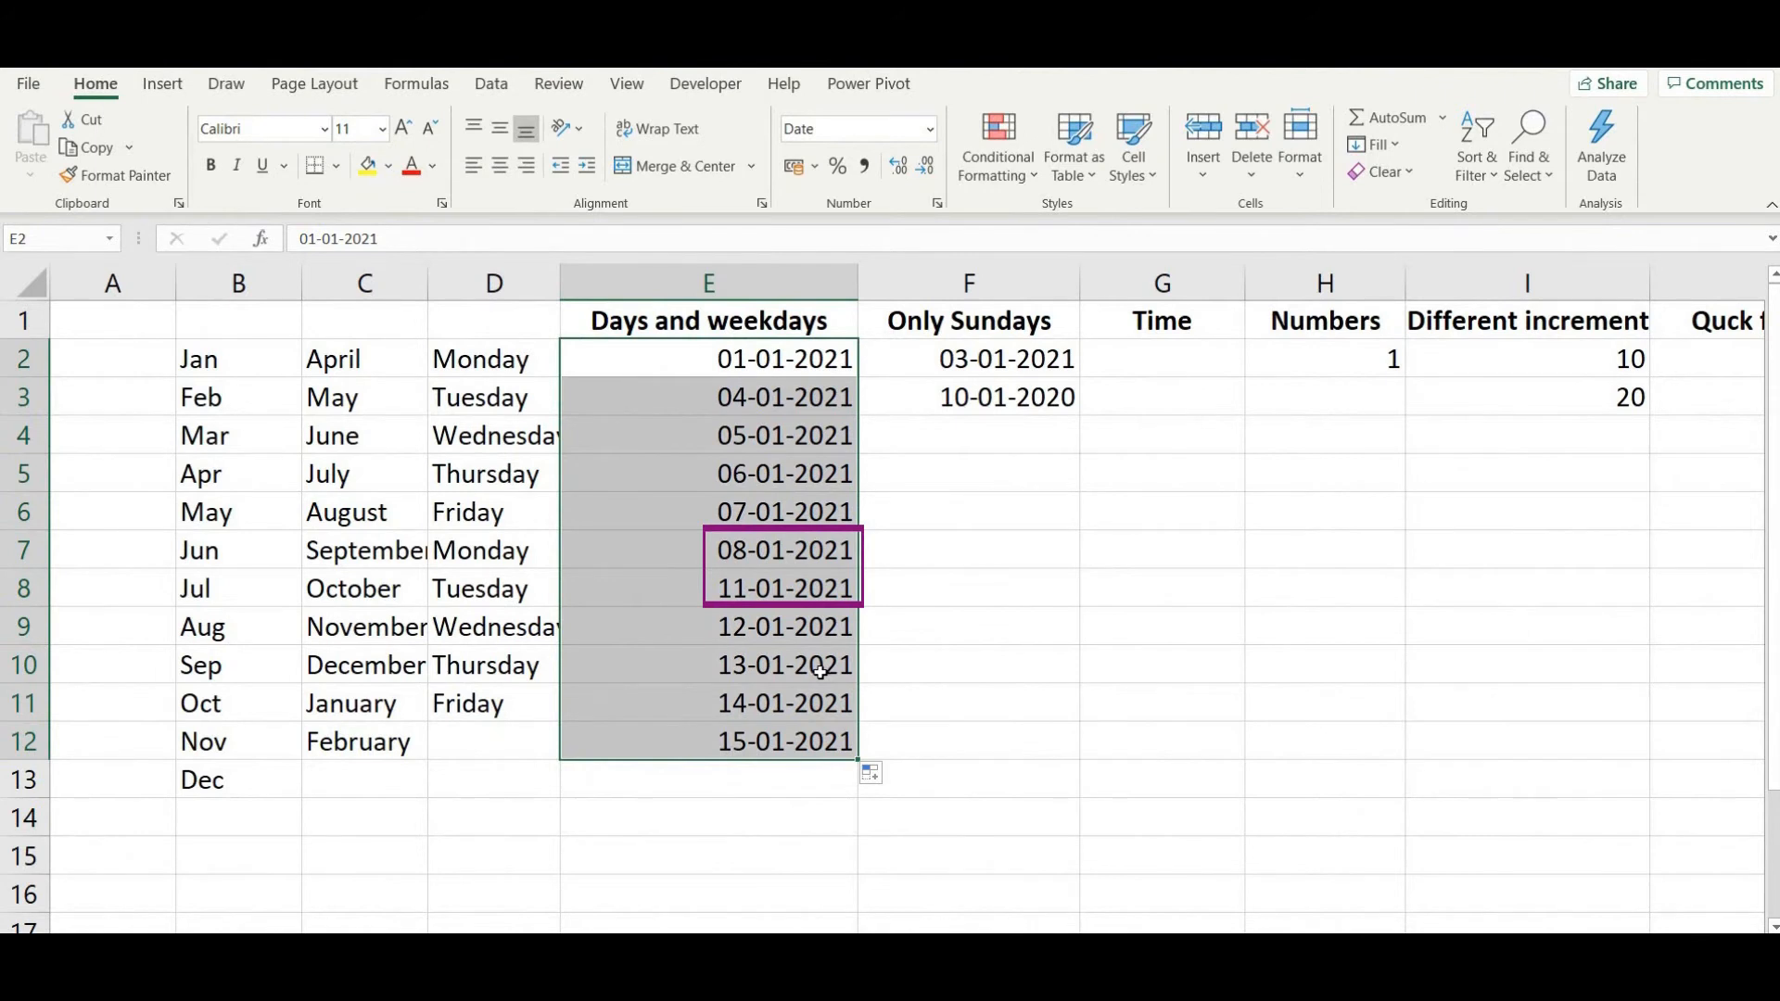
- Extend the two Sunday dates in F2:F3 as a weekly series down to F11
click(967, 357)
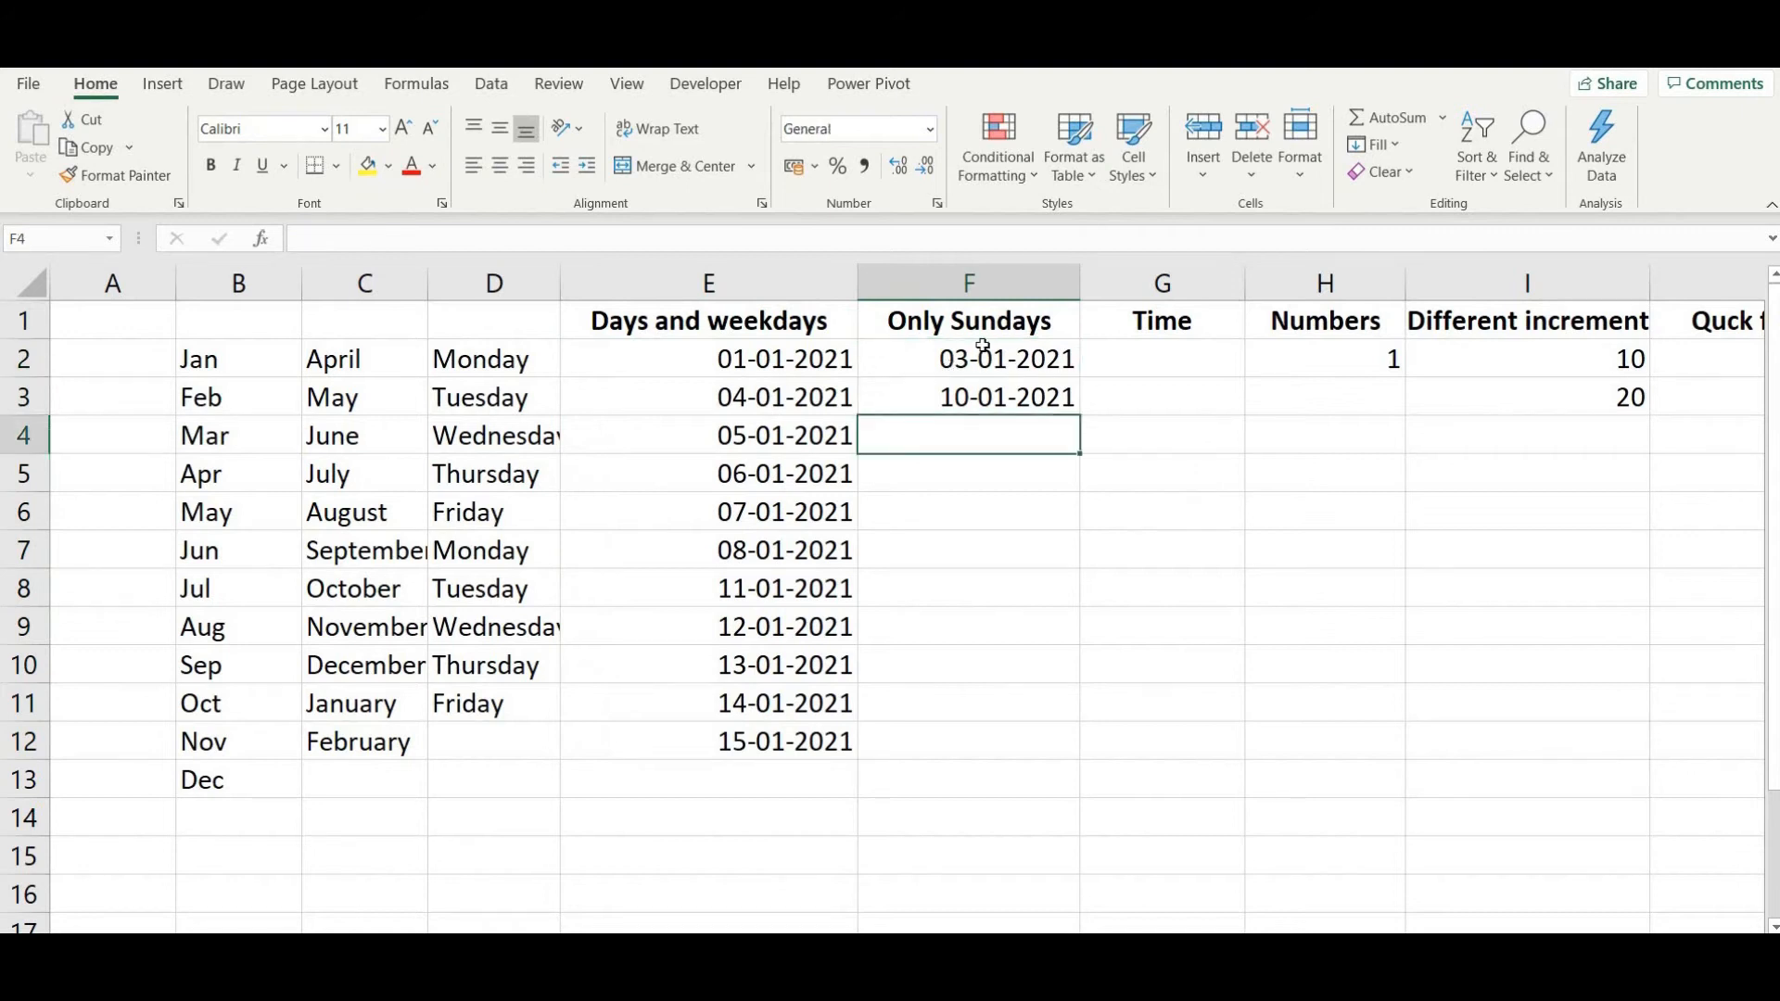
click(982, 357)
drag(983, 357, 1008, 395)
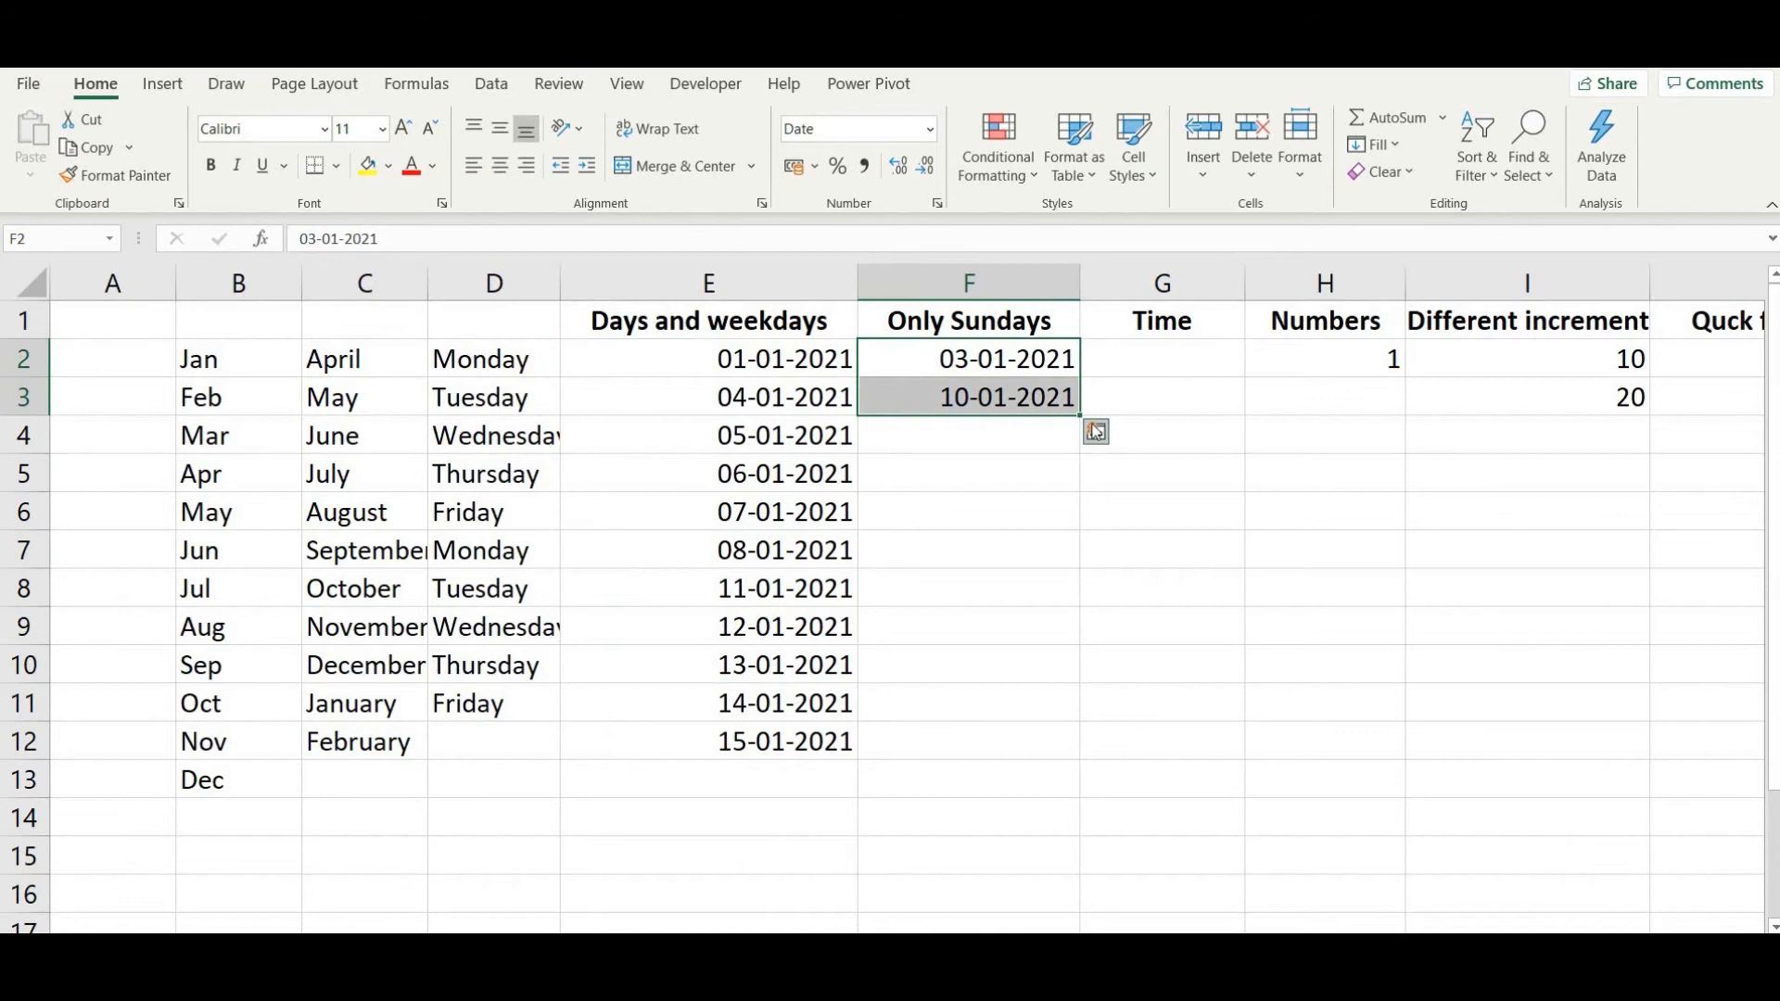
drag(1081, 415, 1079, 735)
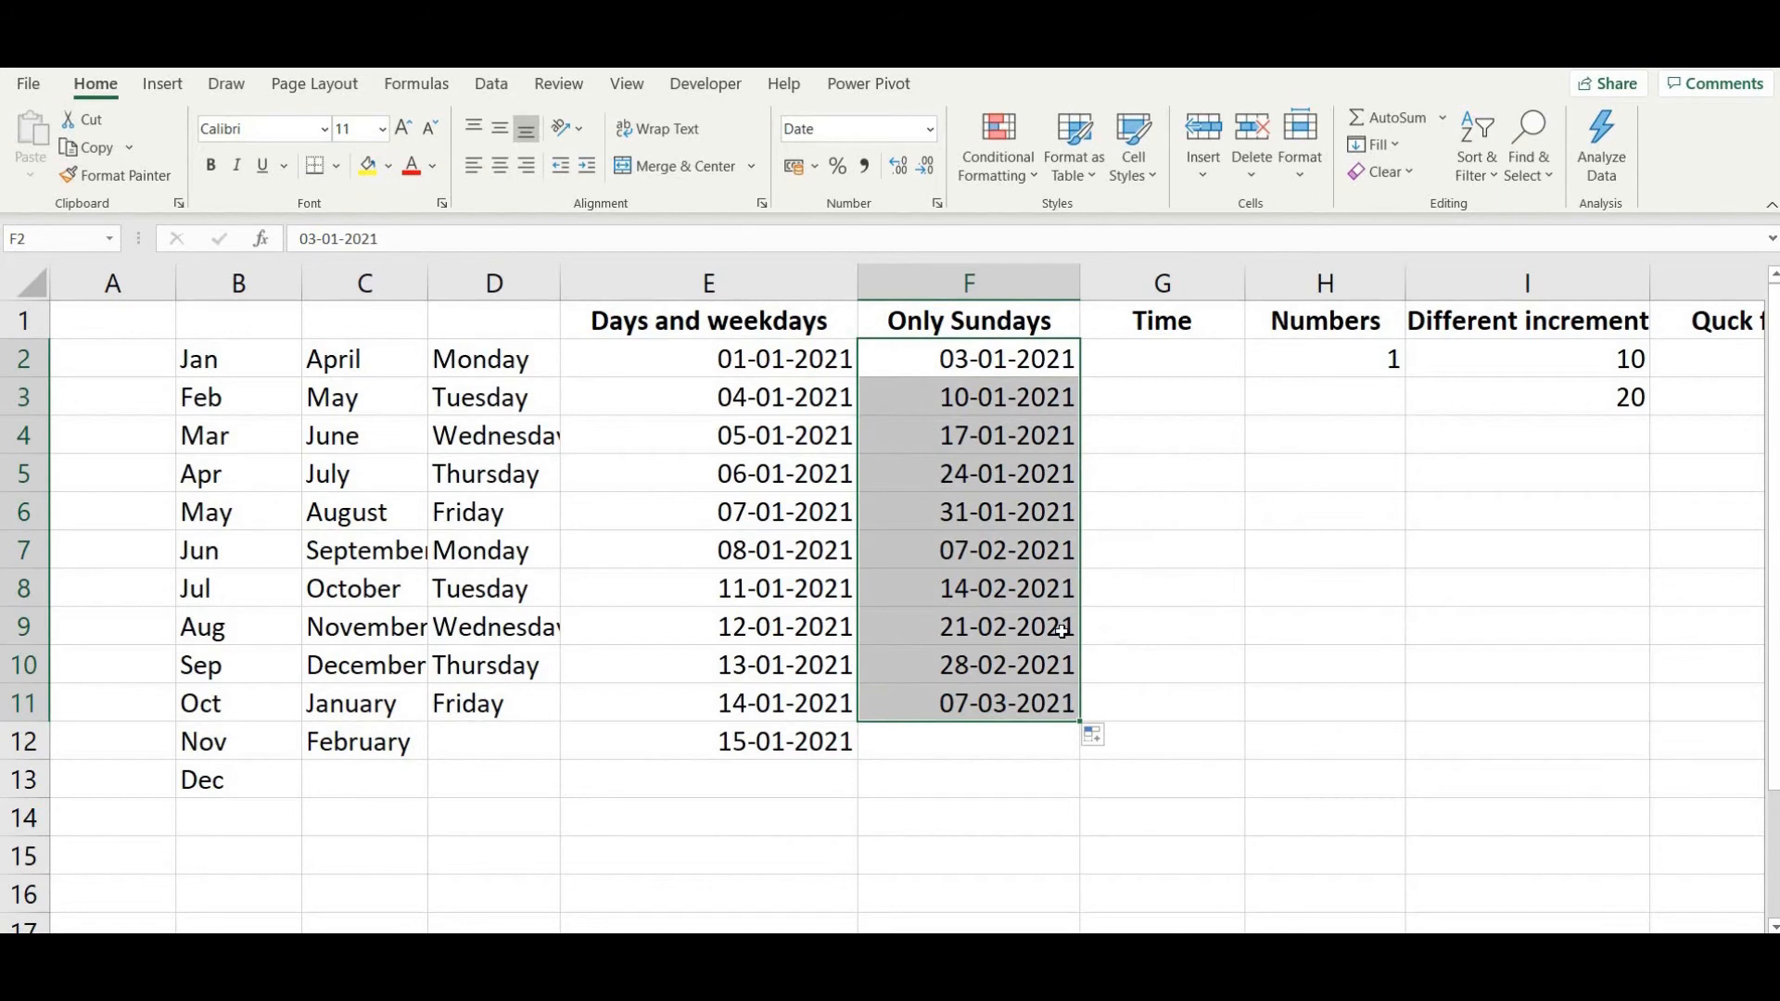
- Enter 9:00 am in G2 and 9:30 am in G3, and extend the half-hour series down to G11
click(1150, 355)
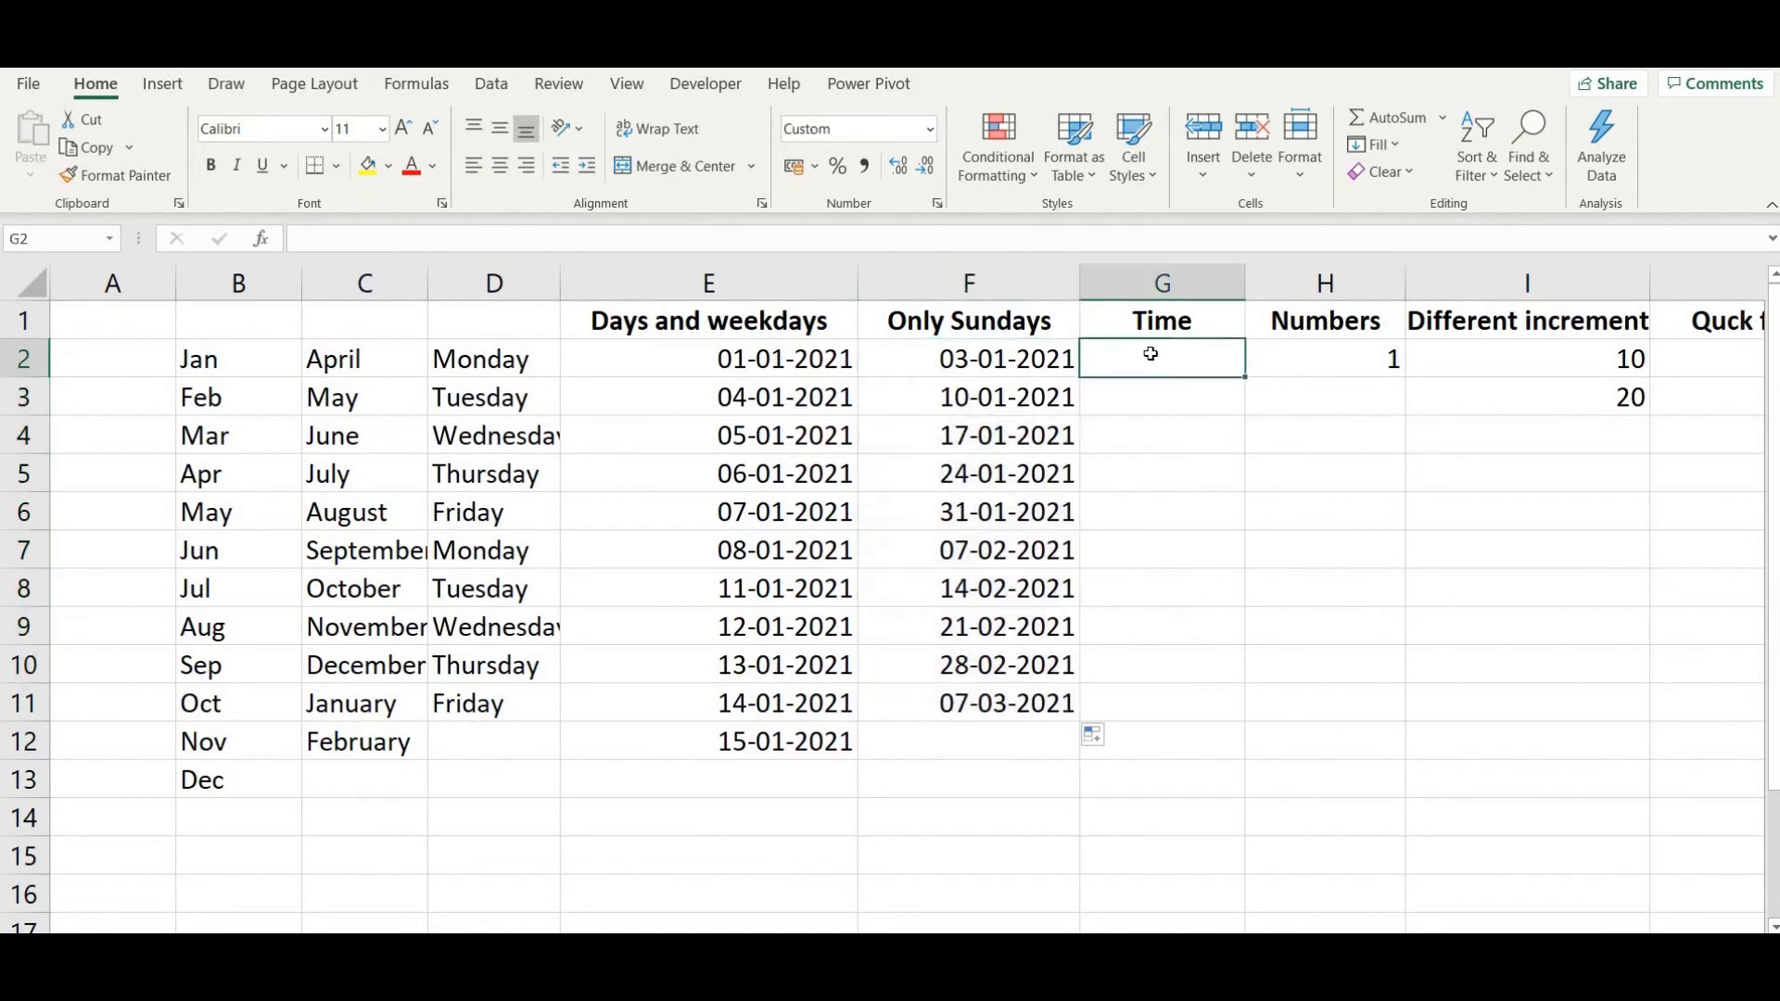
text(9:00 am)
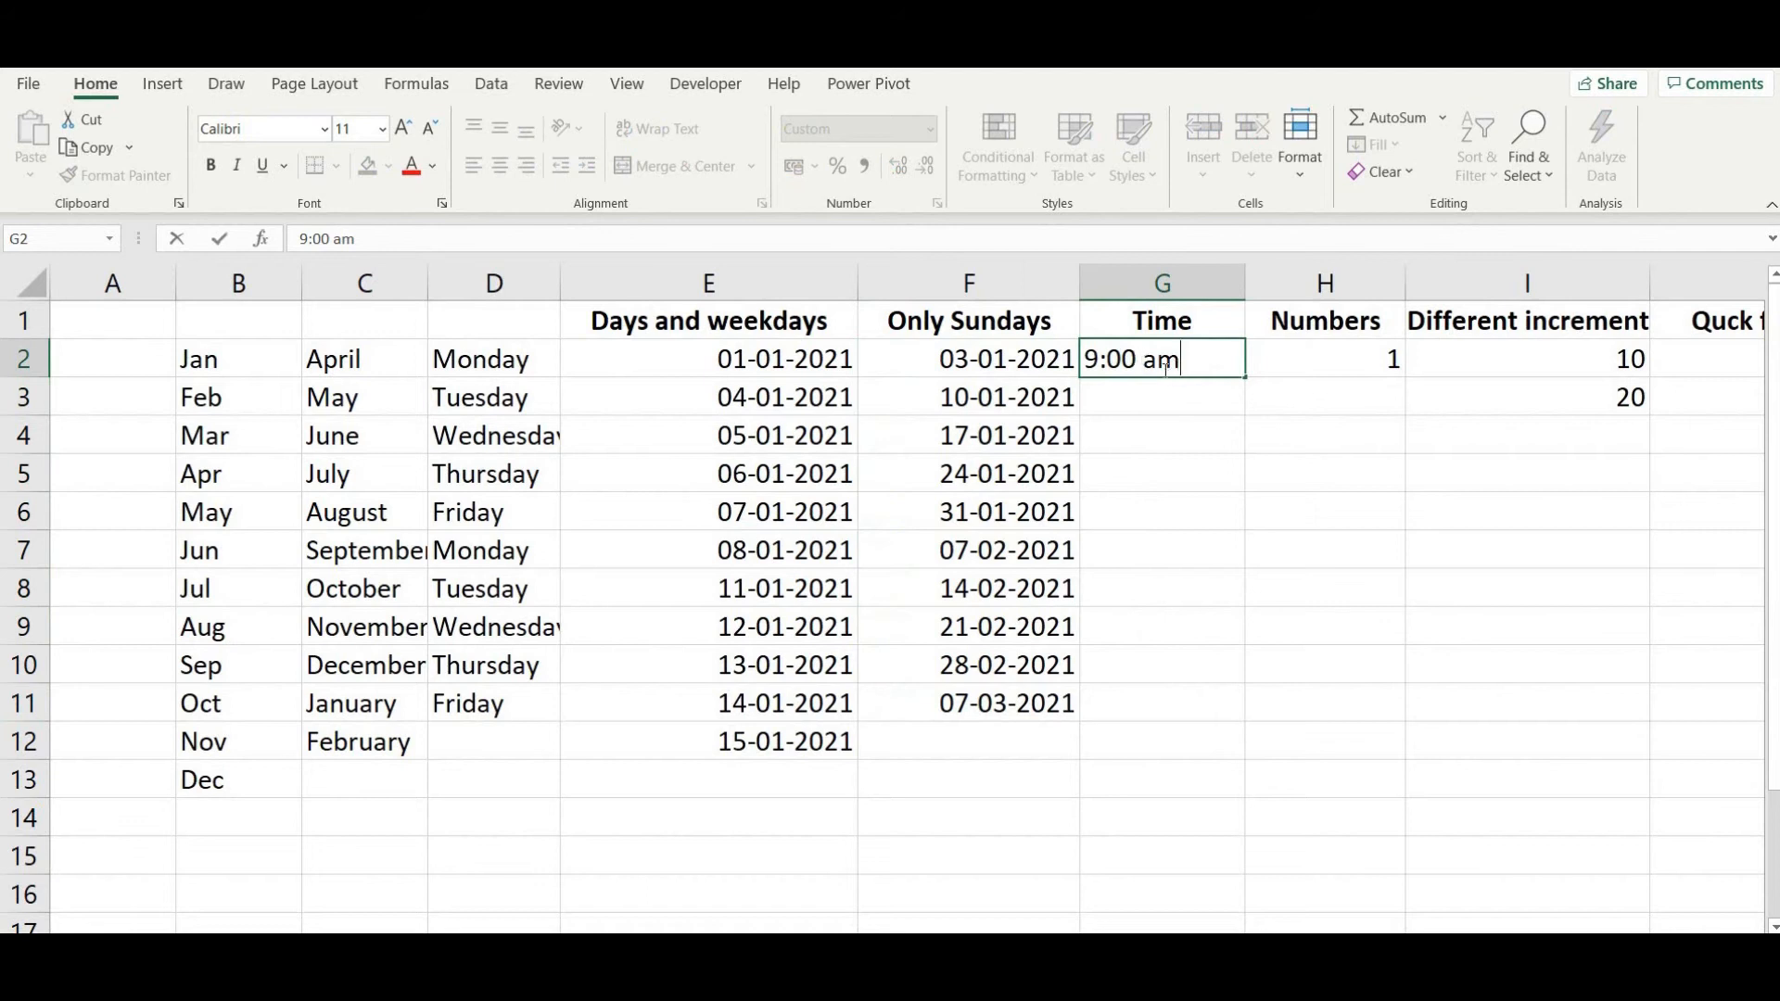
key(Return)
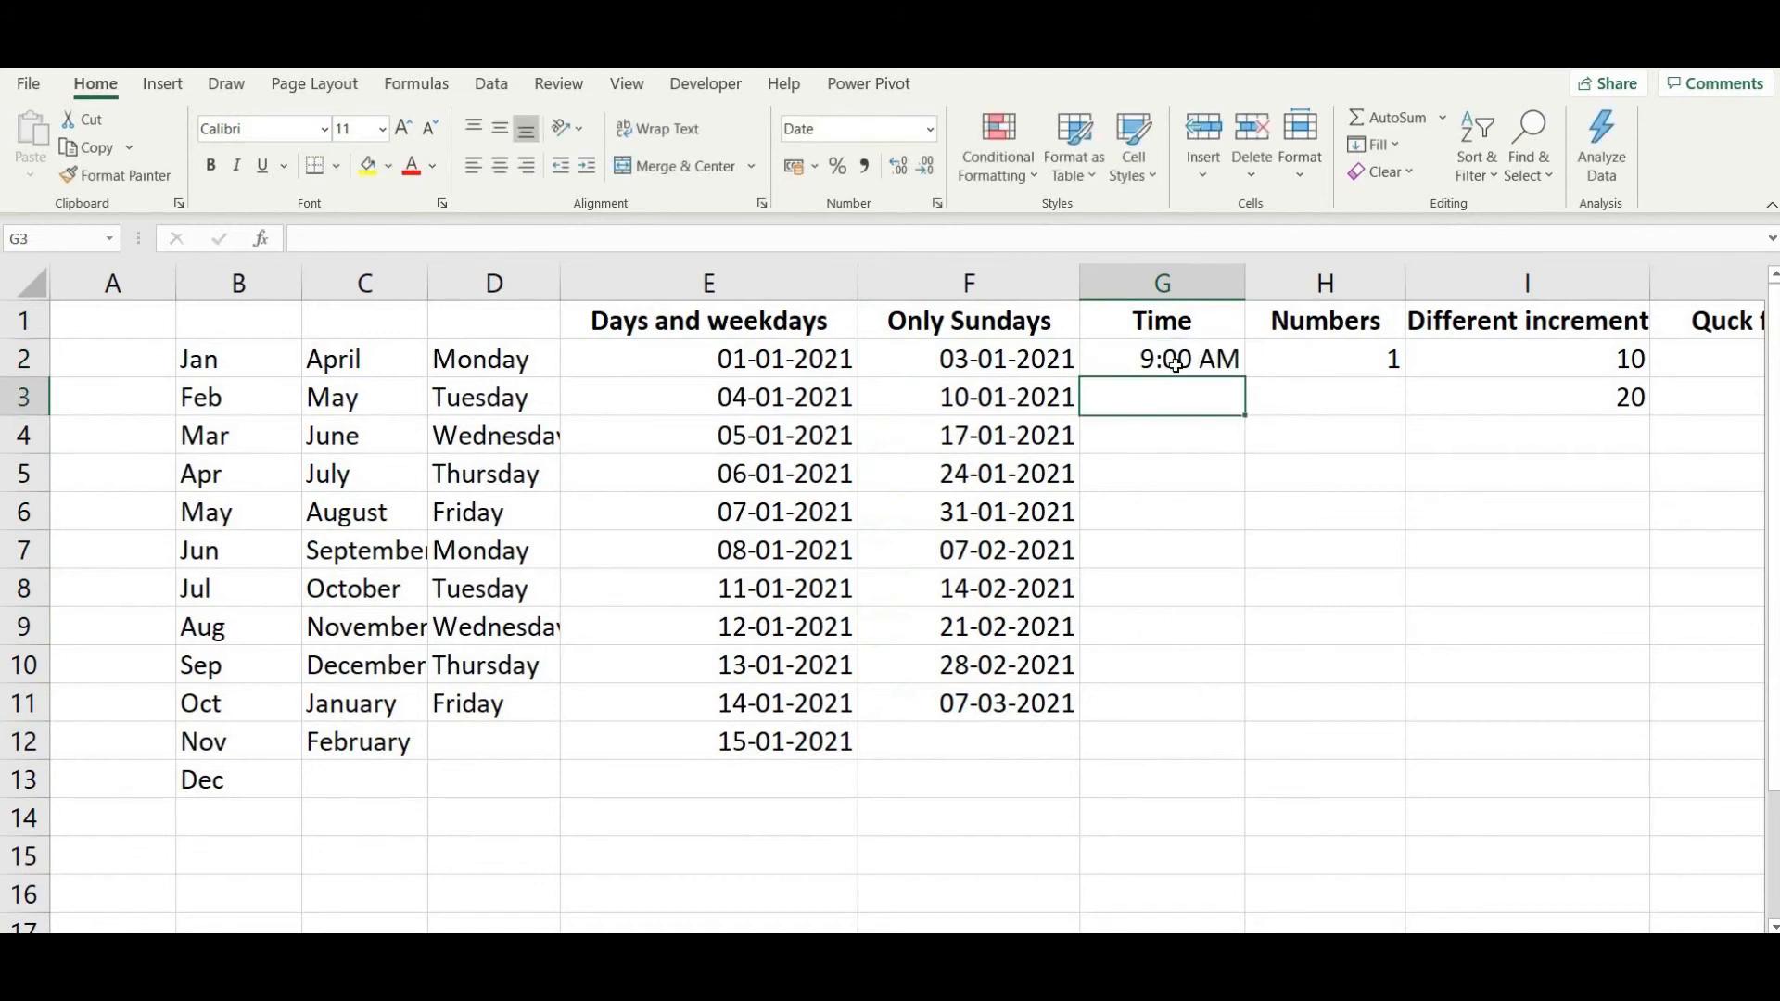
text(9)
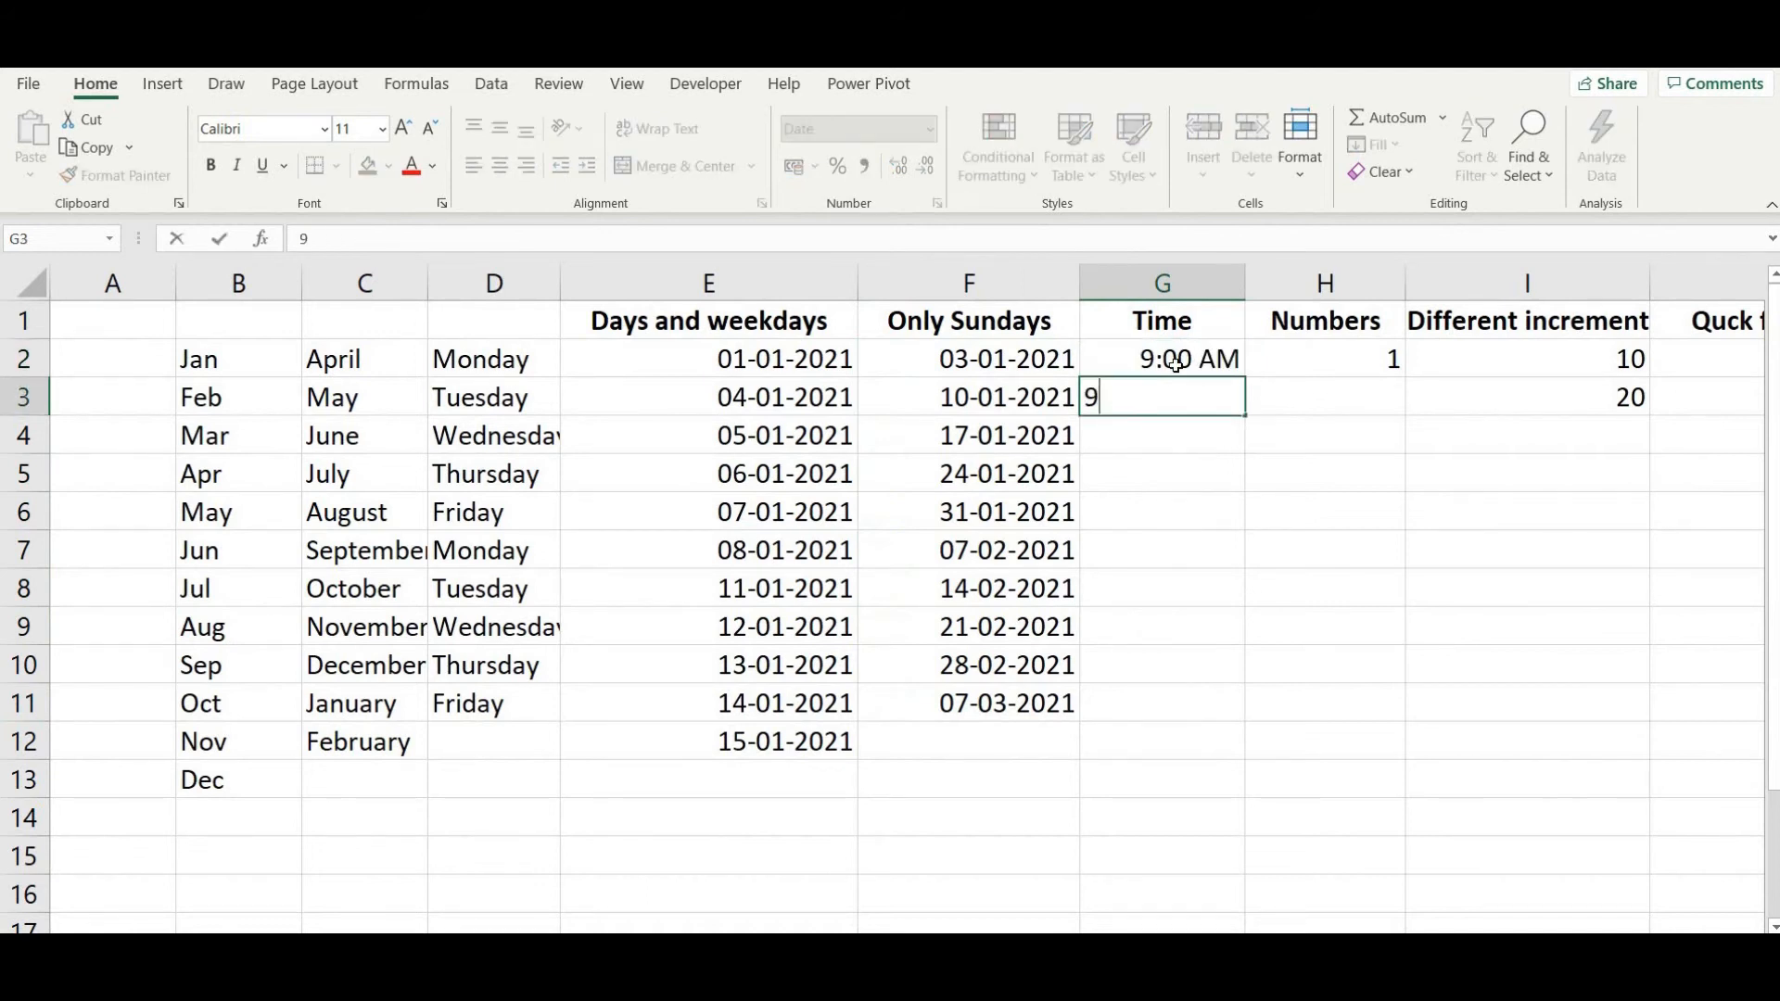
text(:30 am)
key(Return)
drag(1176, 364, 1187, 397)
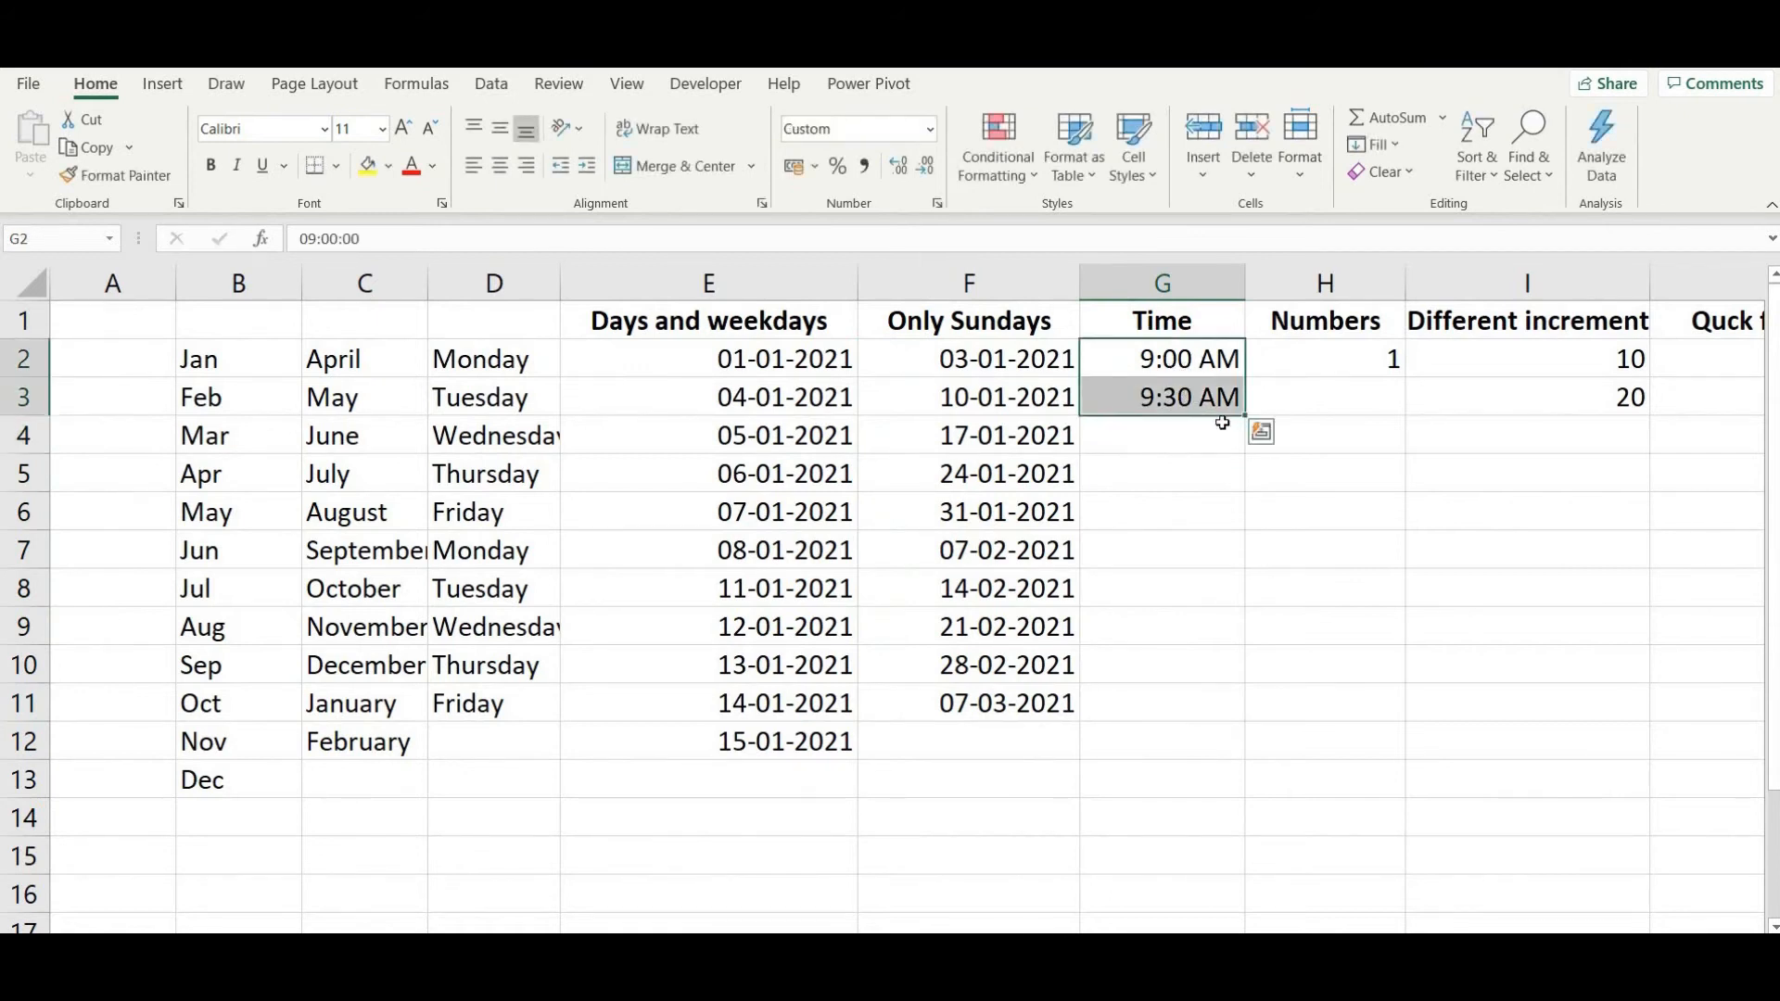
drag(1235, 681, 1241, 716)
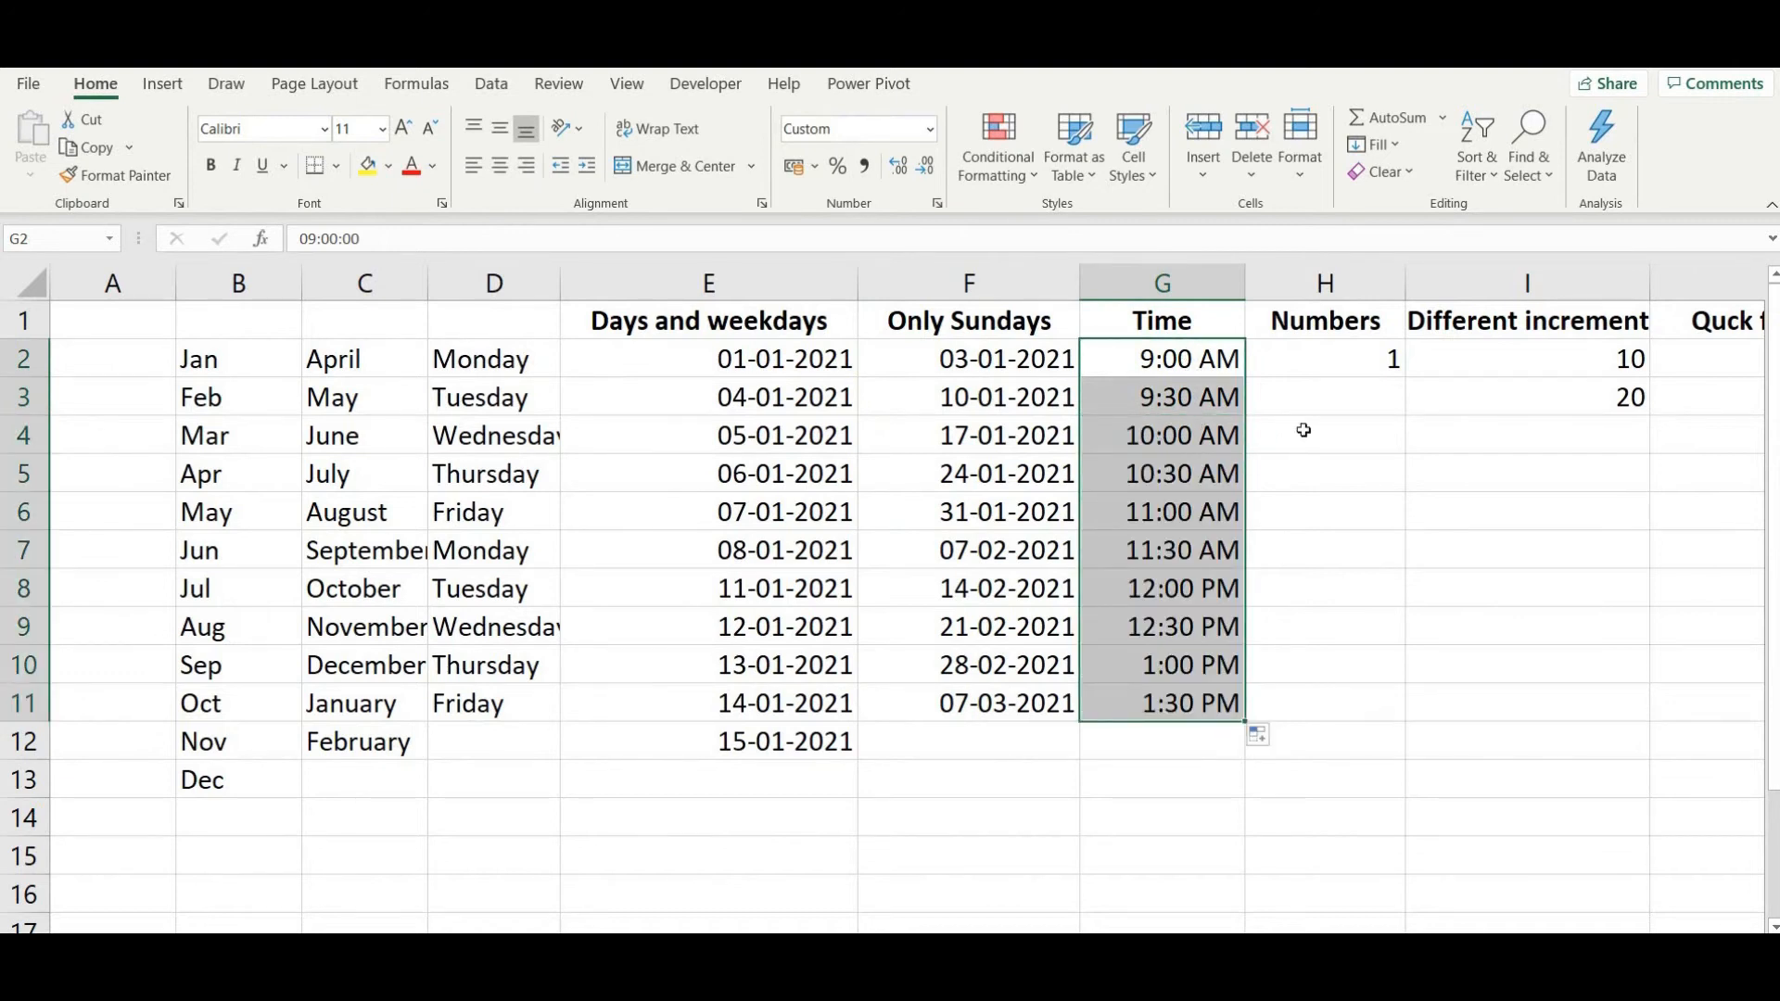
- Try filling the Numbers column down to H14 from 1 and an added 2 in H3, and undo both changes
click(1364, 353)
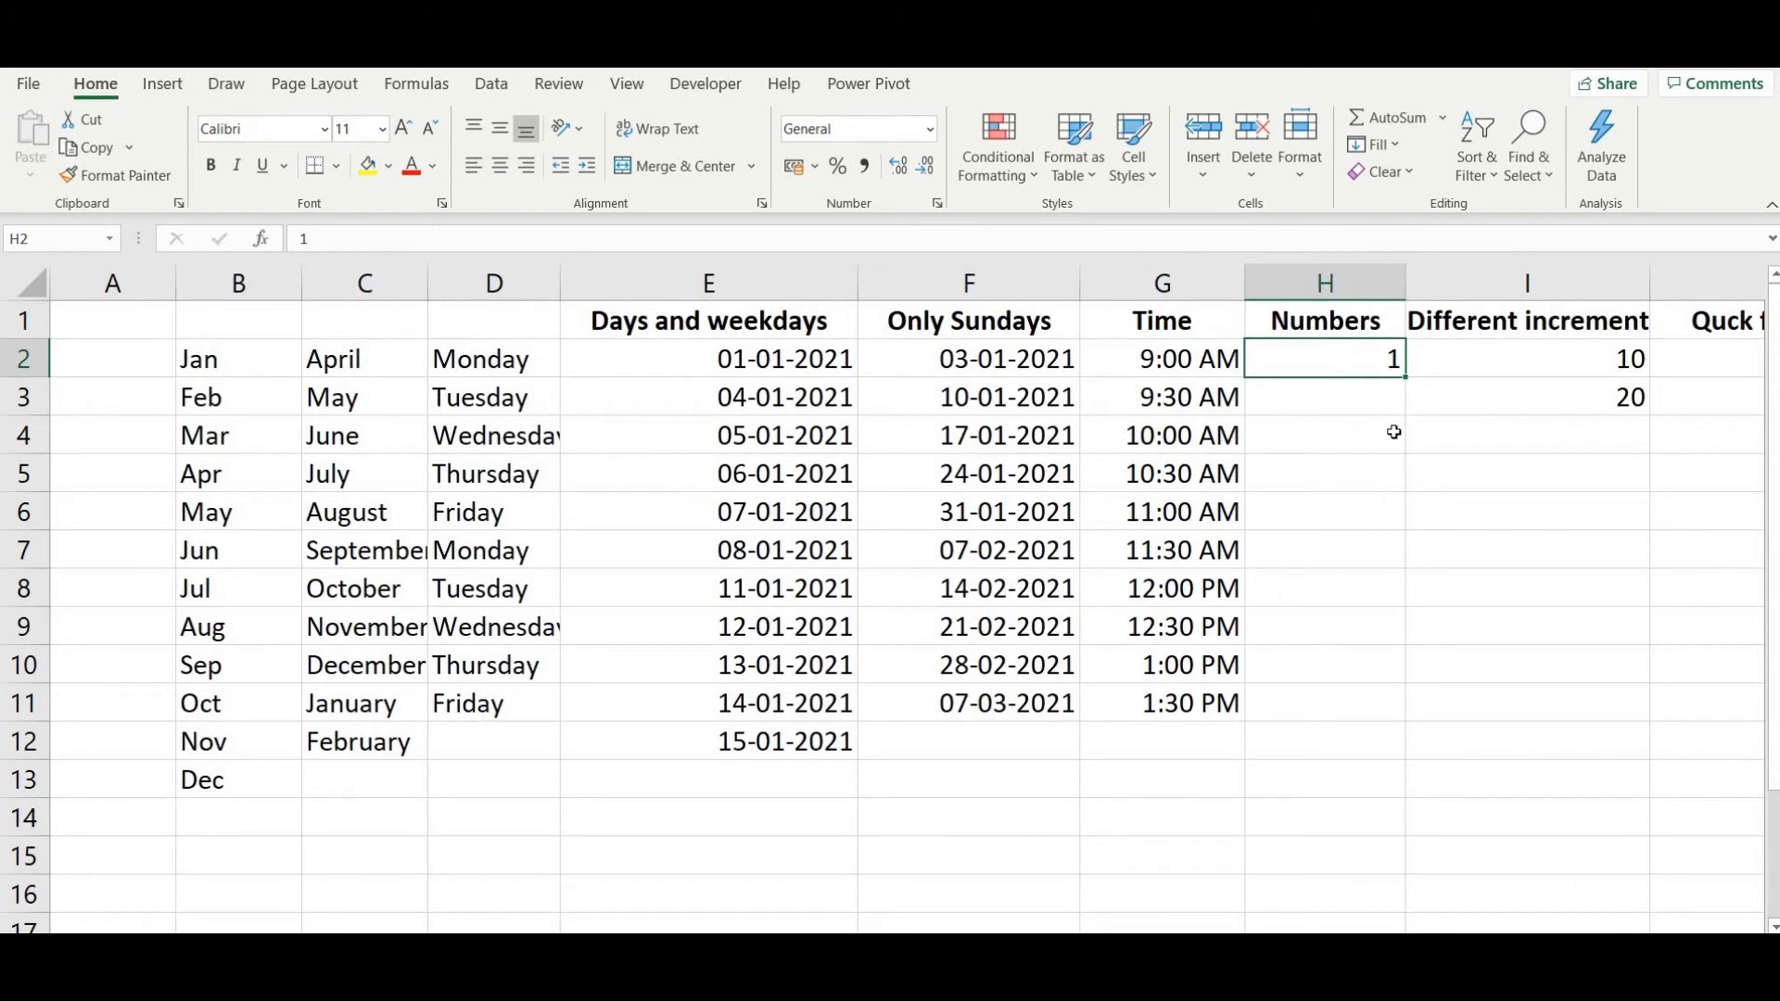
click(1364, 395)
text(2)
key(Return)
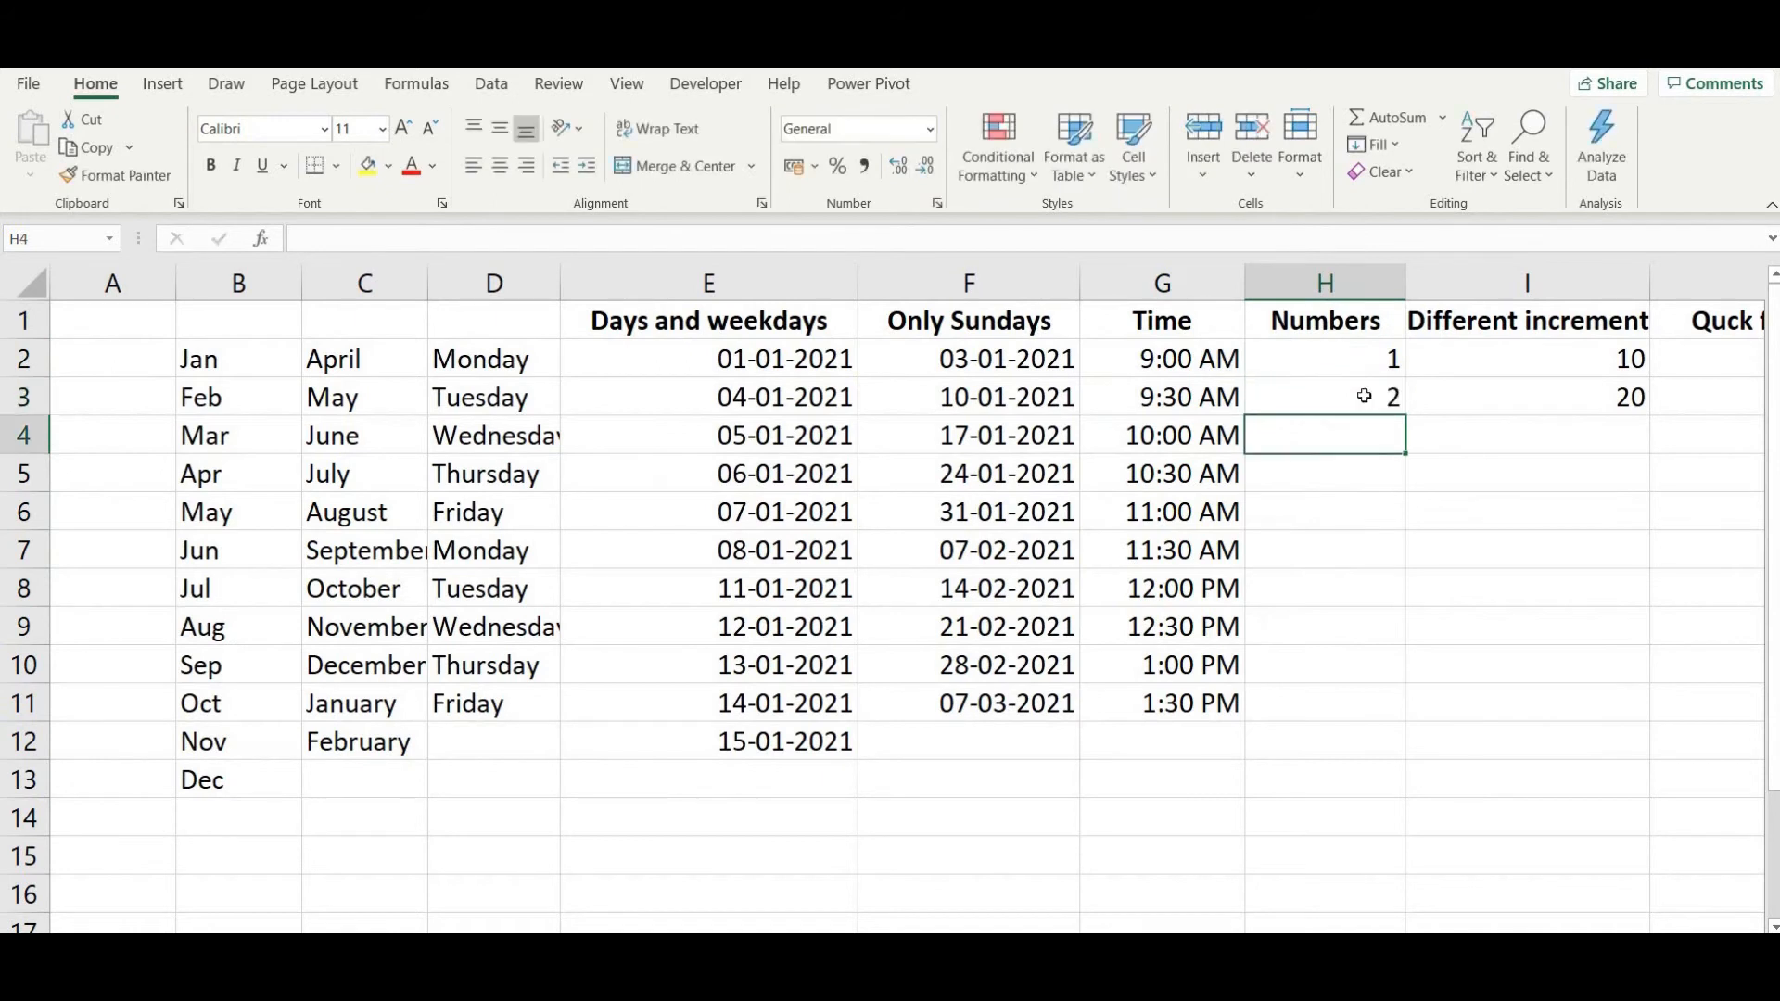
drag(1363, 352, 1363, 391)
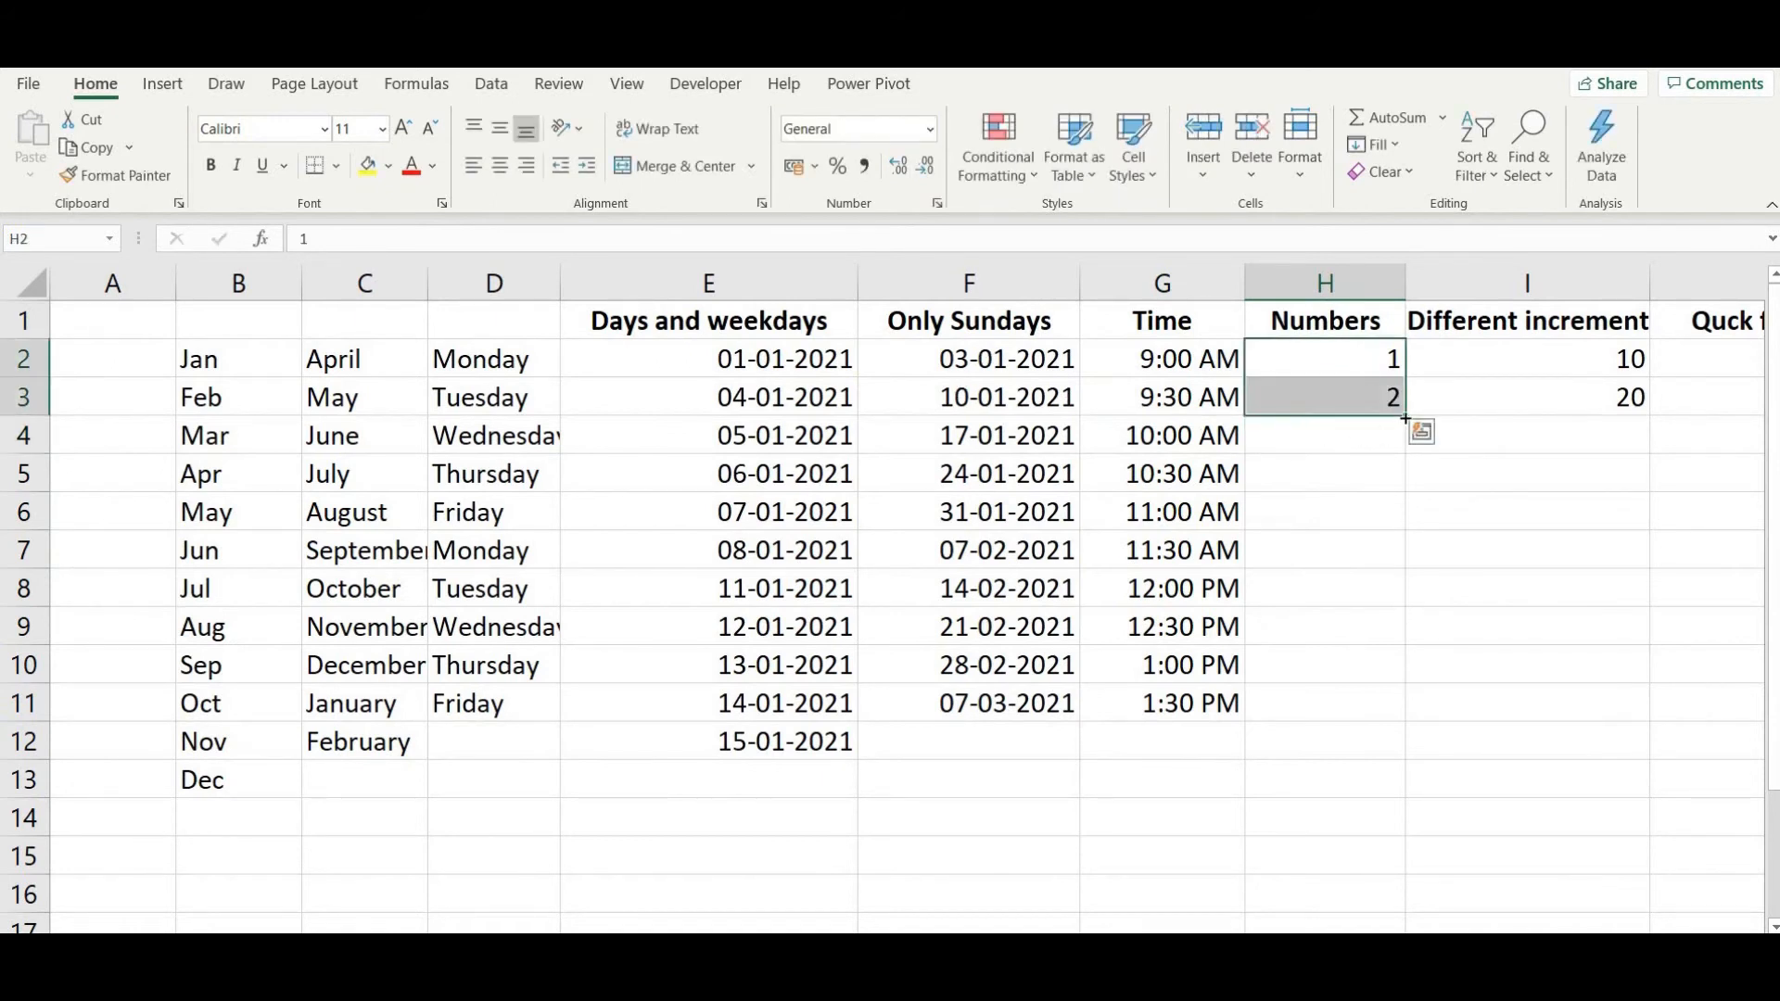
drag(1400, 436, 1405, 834)
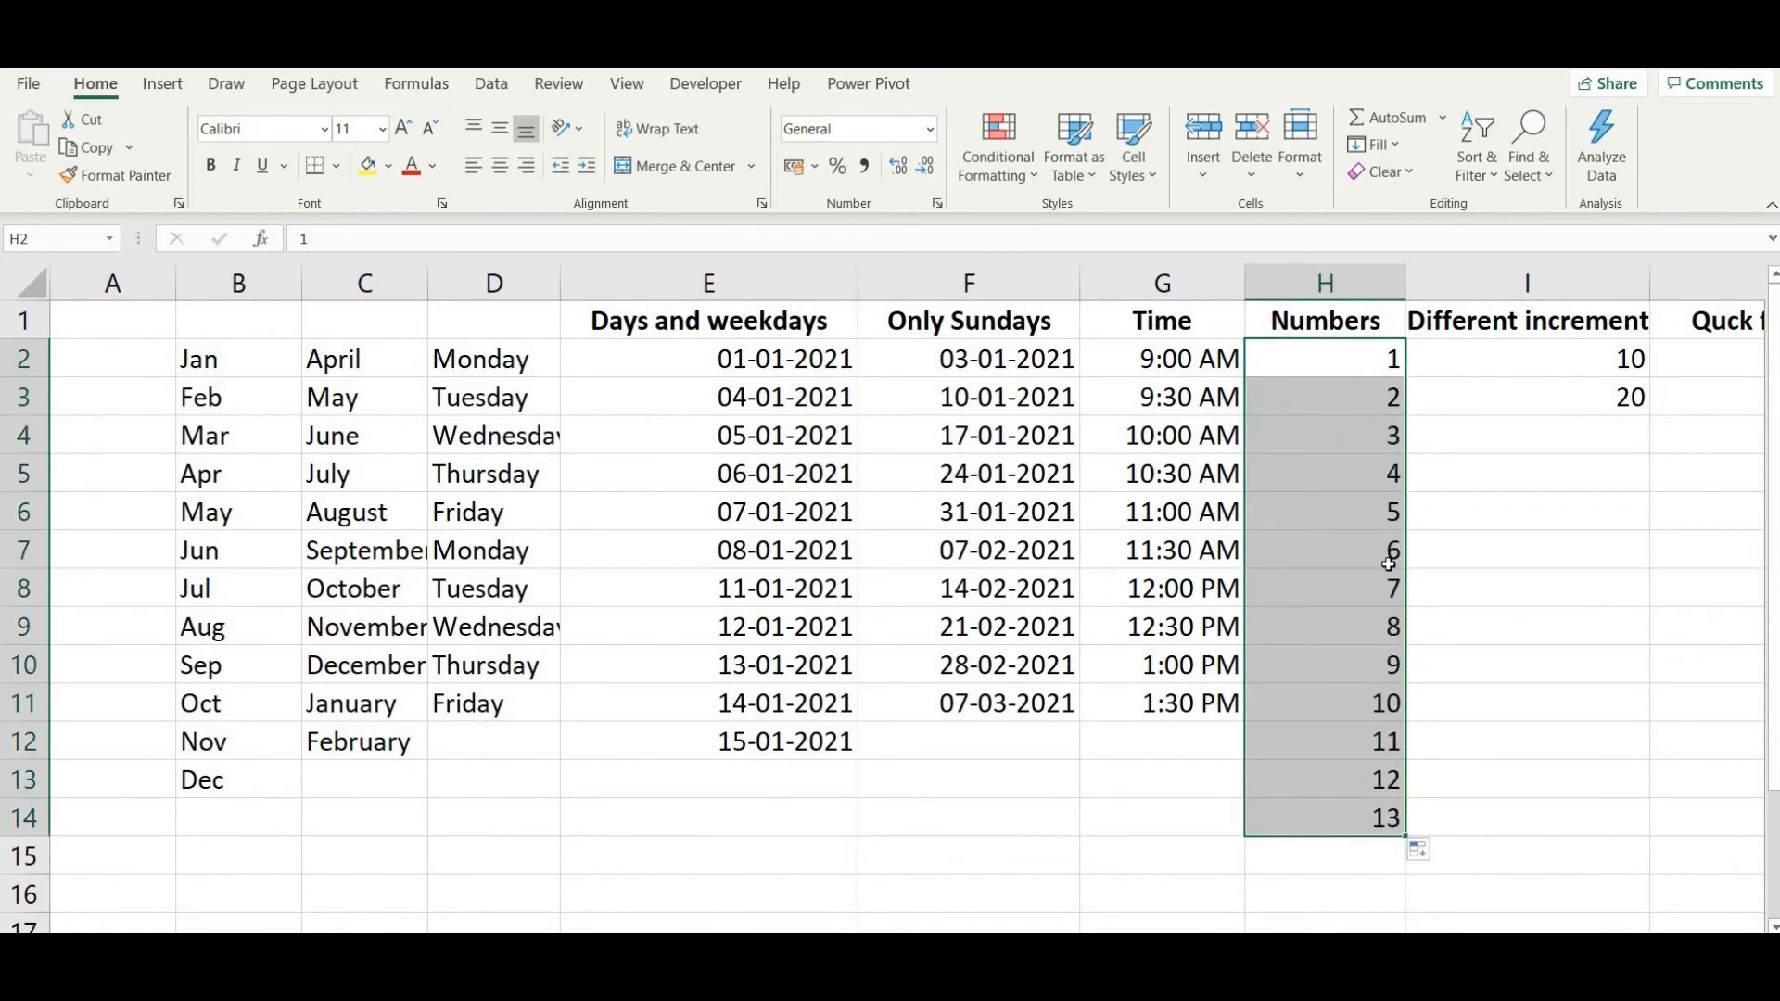
key(ctrl+z)
key(ctrl+z)
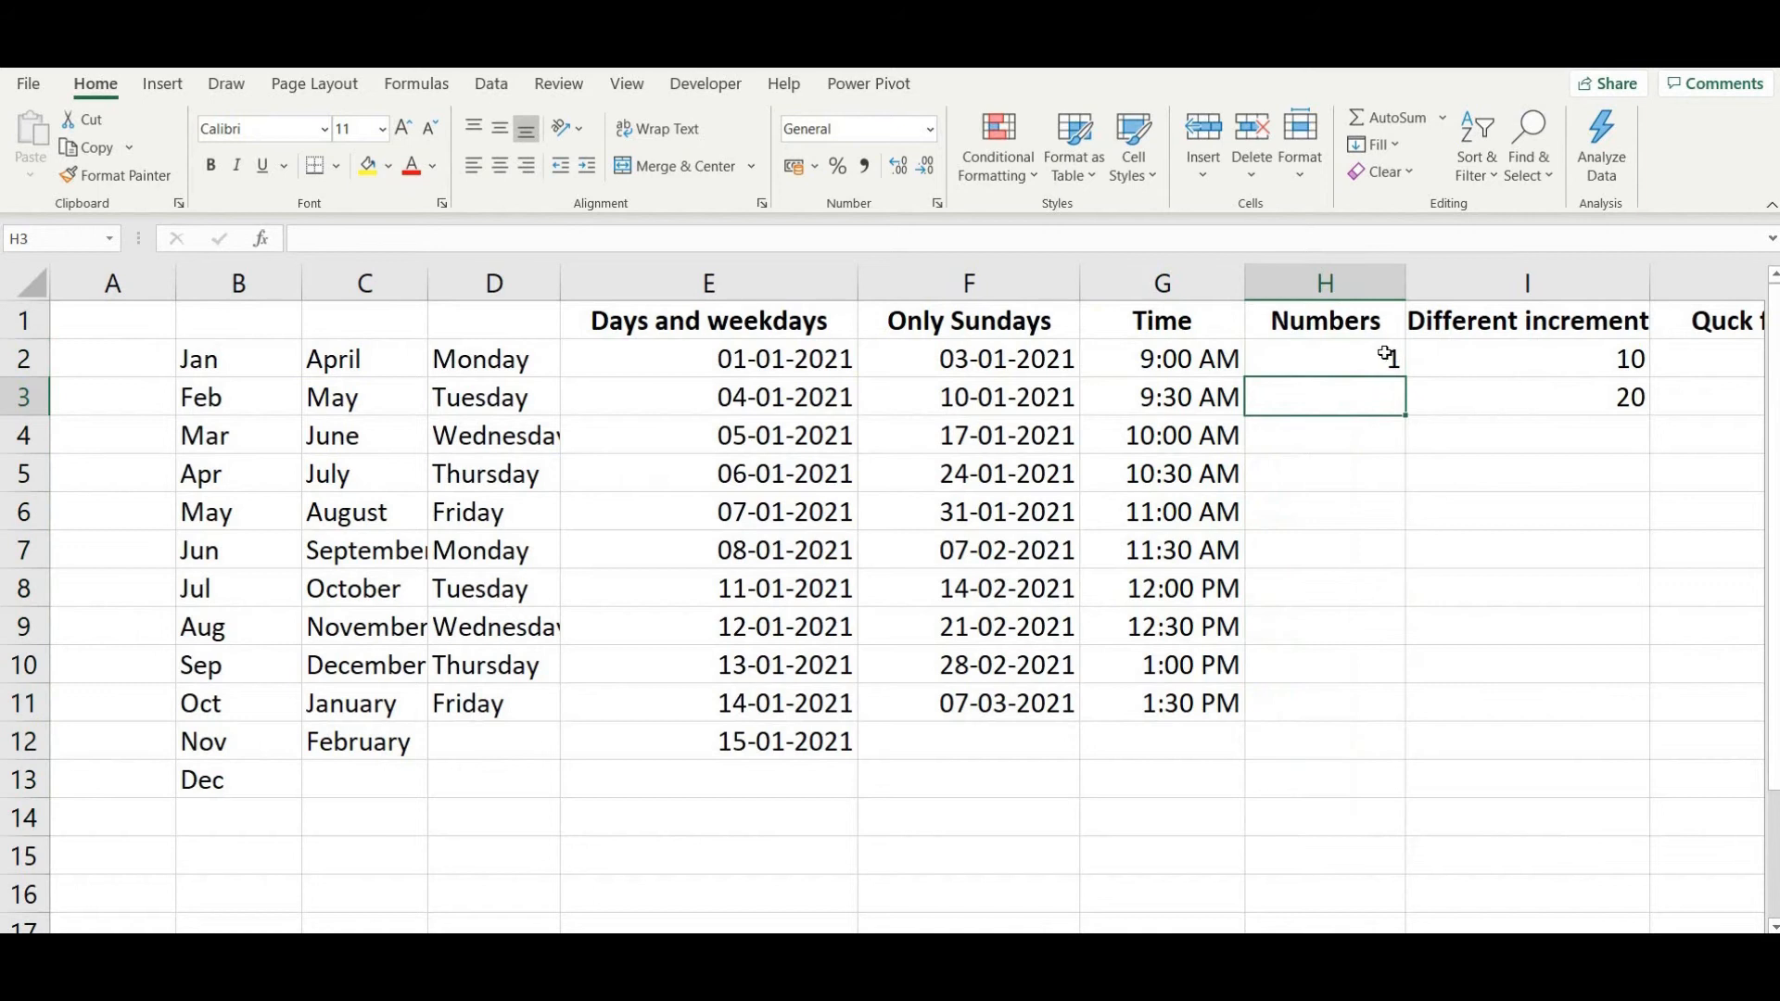
- Fill consecutive numbers down the Numbers column to H12 from the single starting value 1 in H2
click(1385, 354)
key(ctrl)
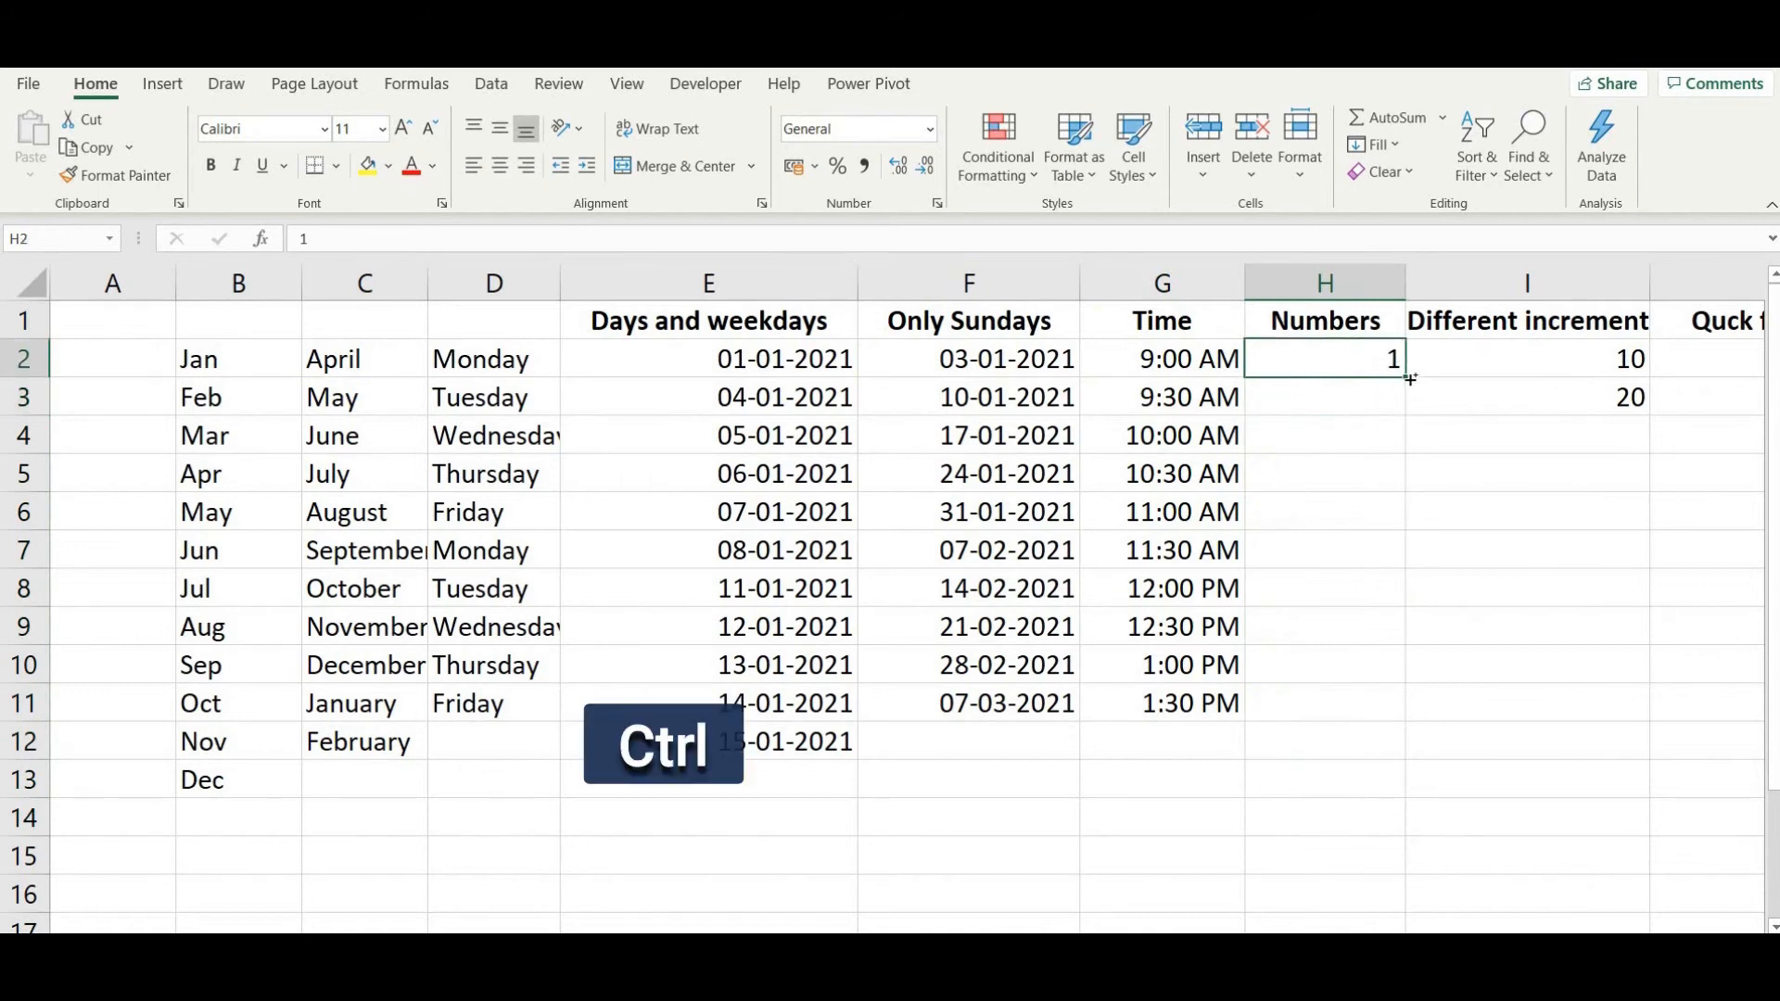
drag(1407, 376, 1409, 758)
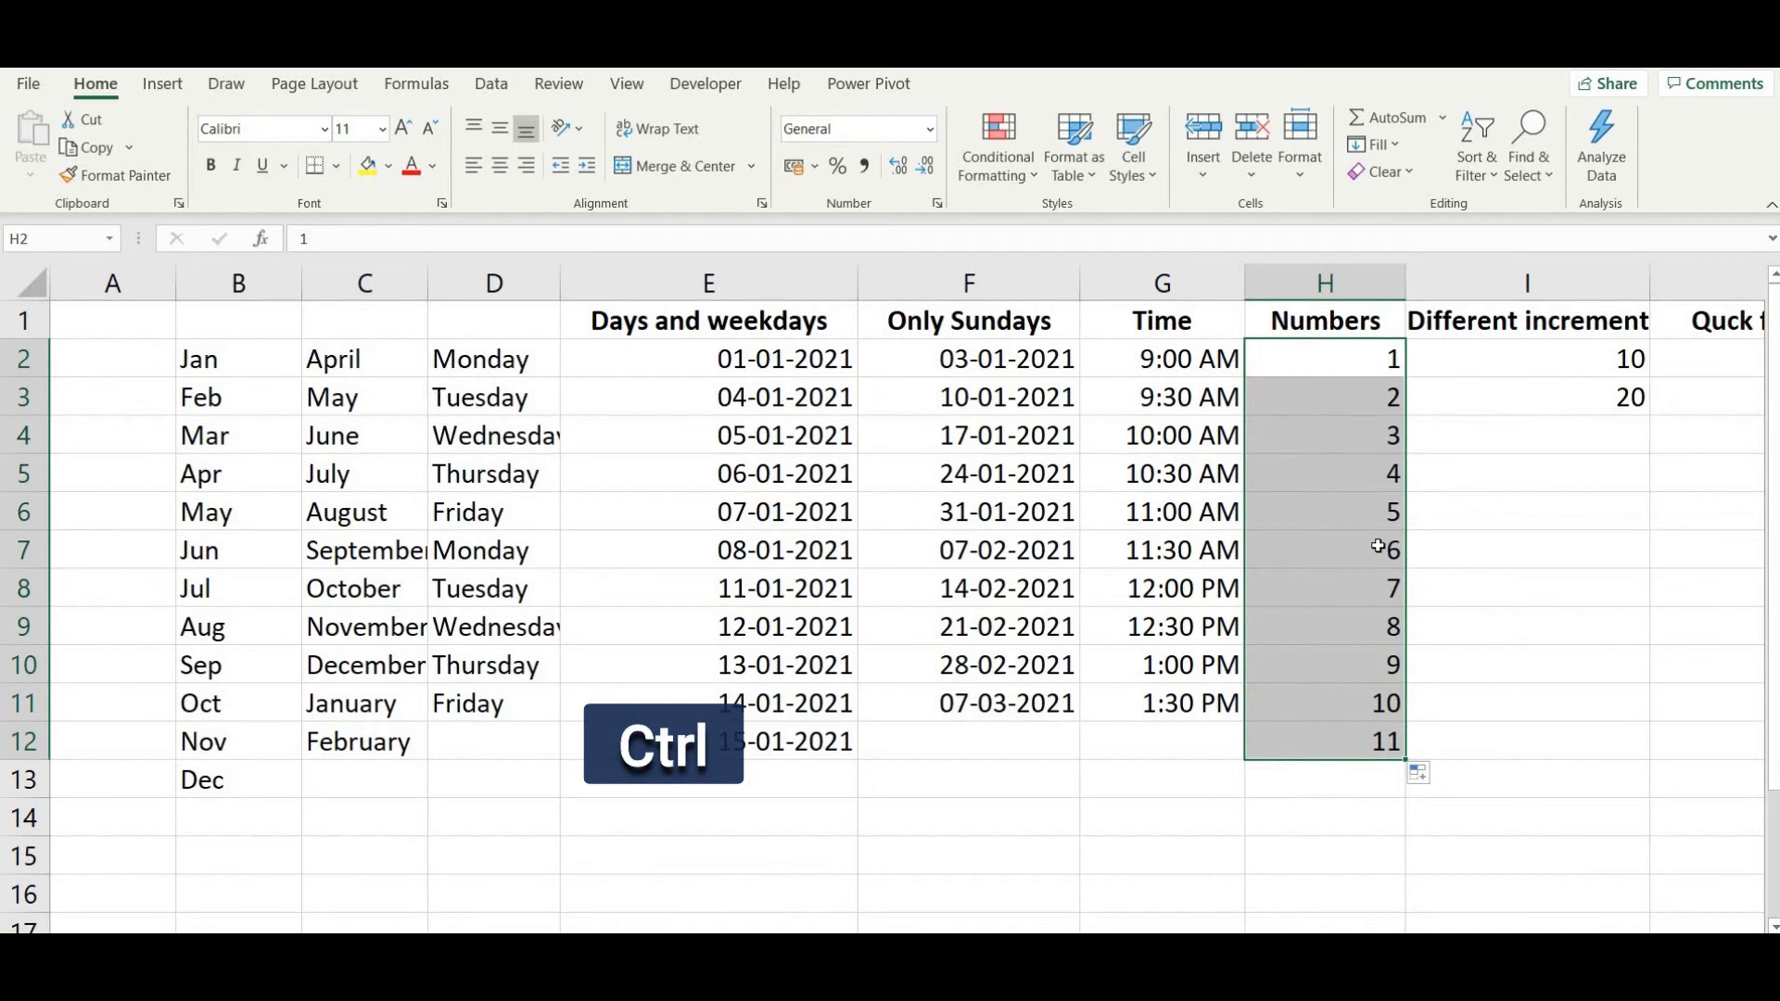
- Extend the values 10 and 20 in the Different increment column down to I13 in steps of 10
scroll(909, 598, right, 5)
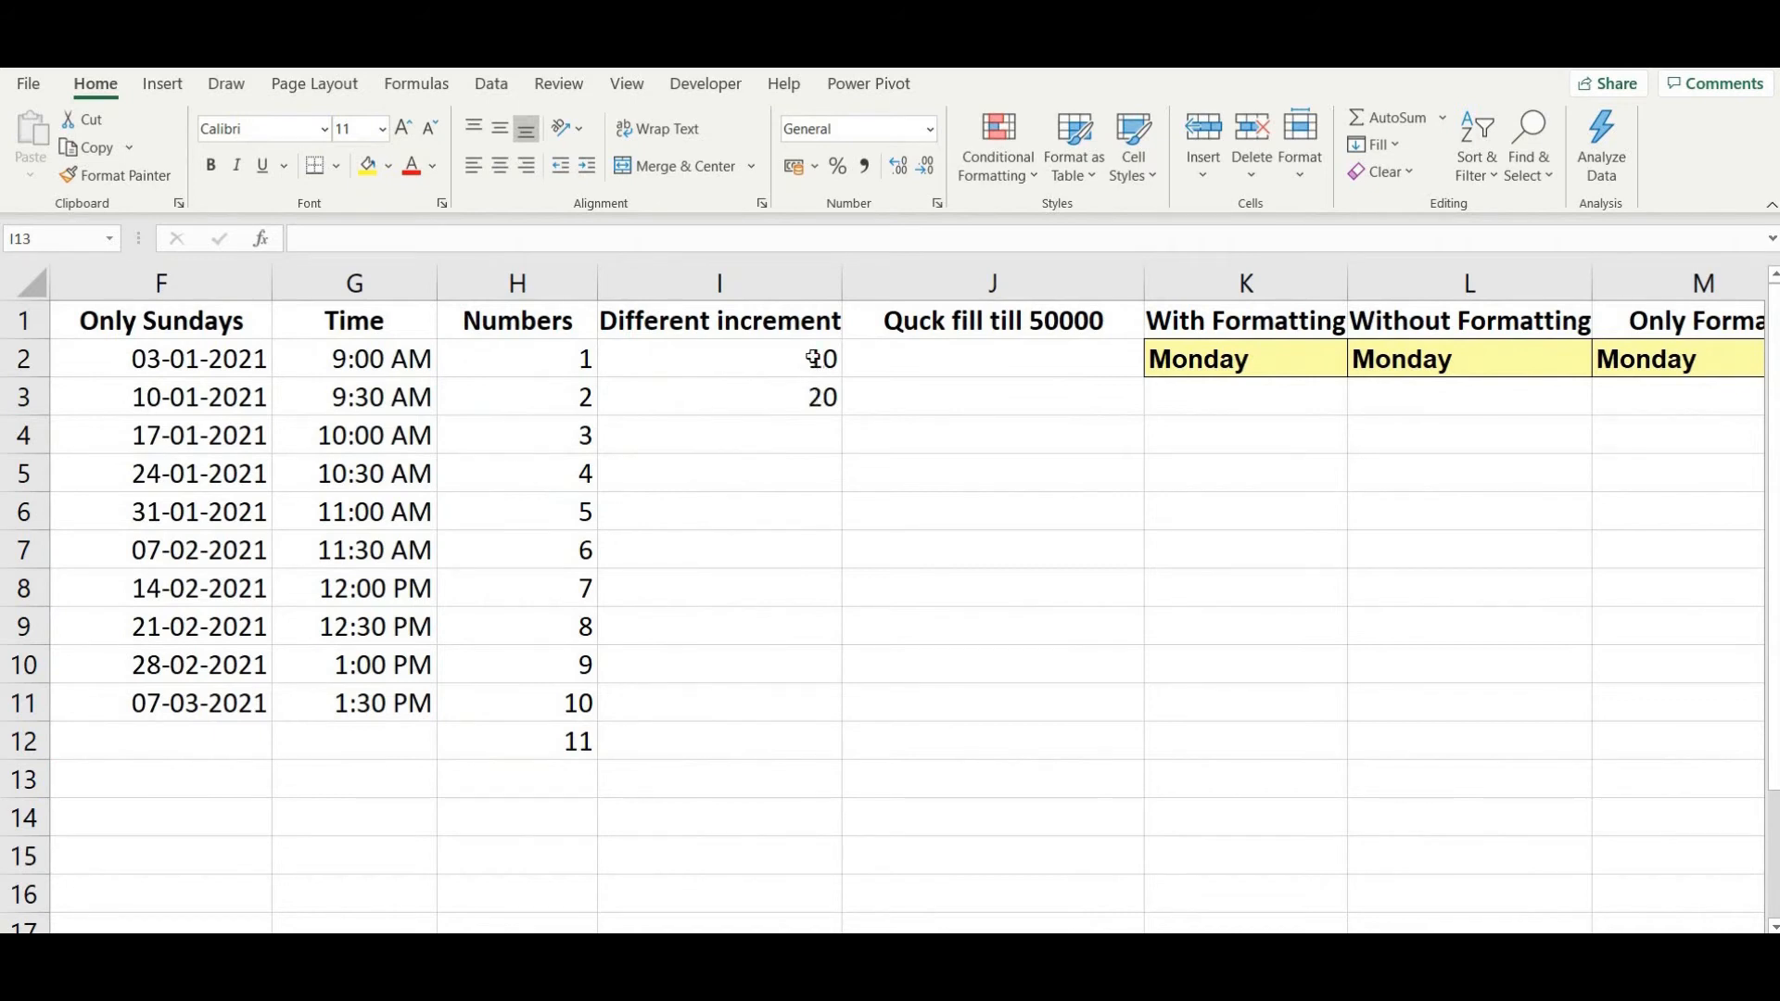
click(813, 360)
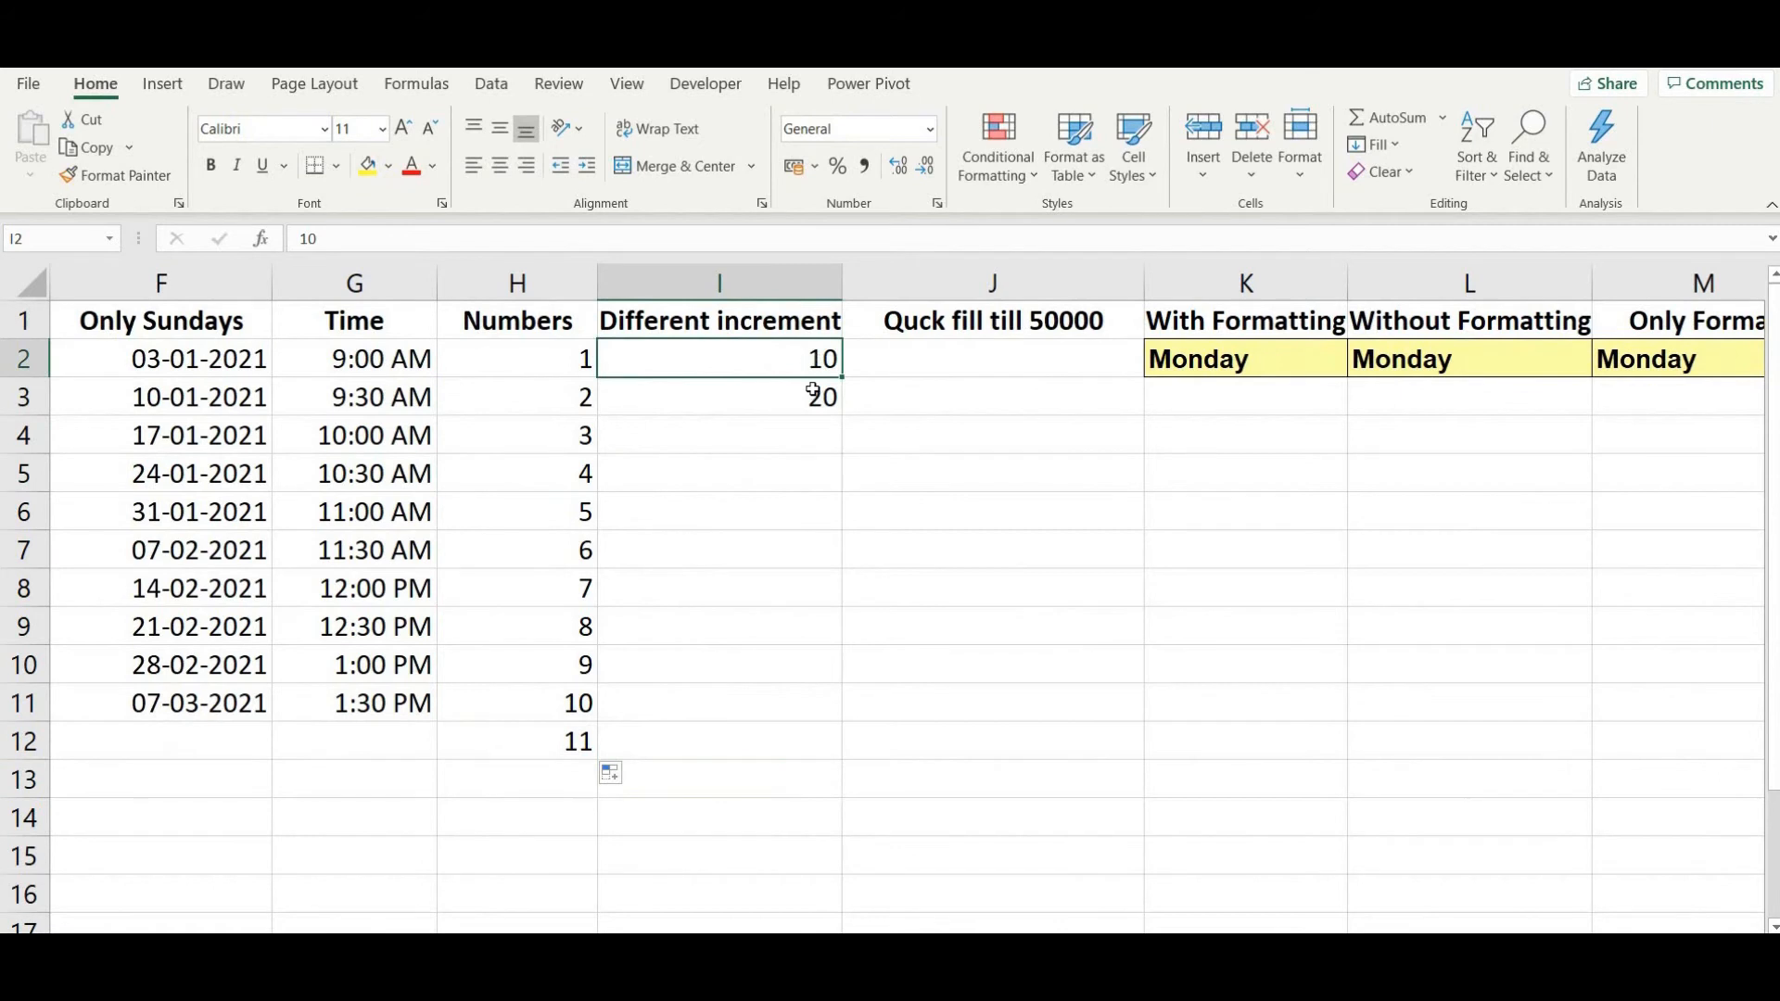
drag(820, 360, 857, 782)
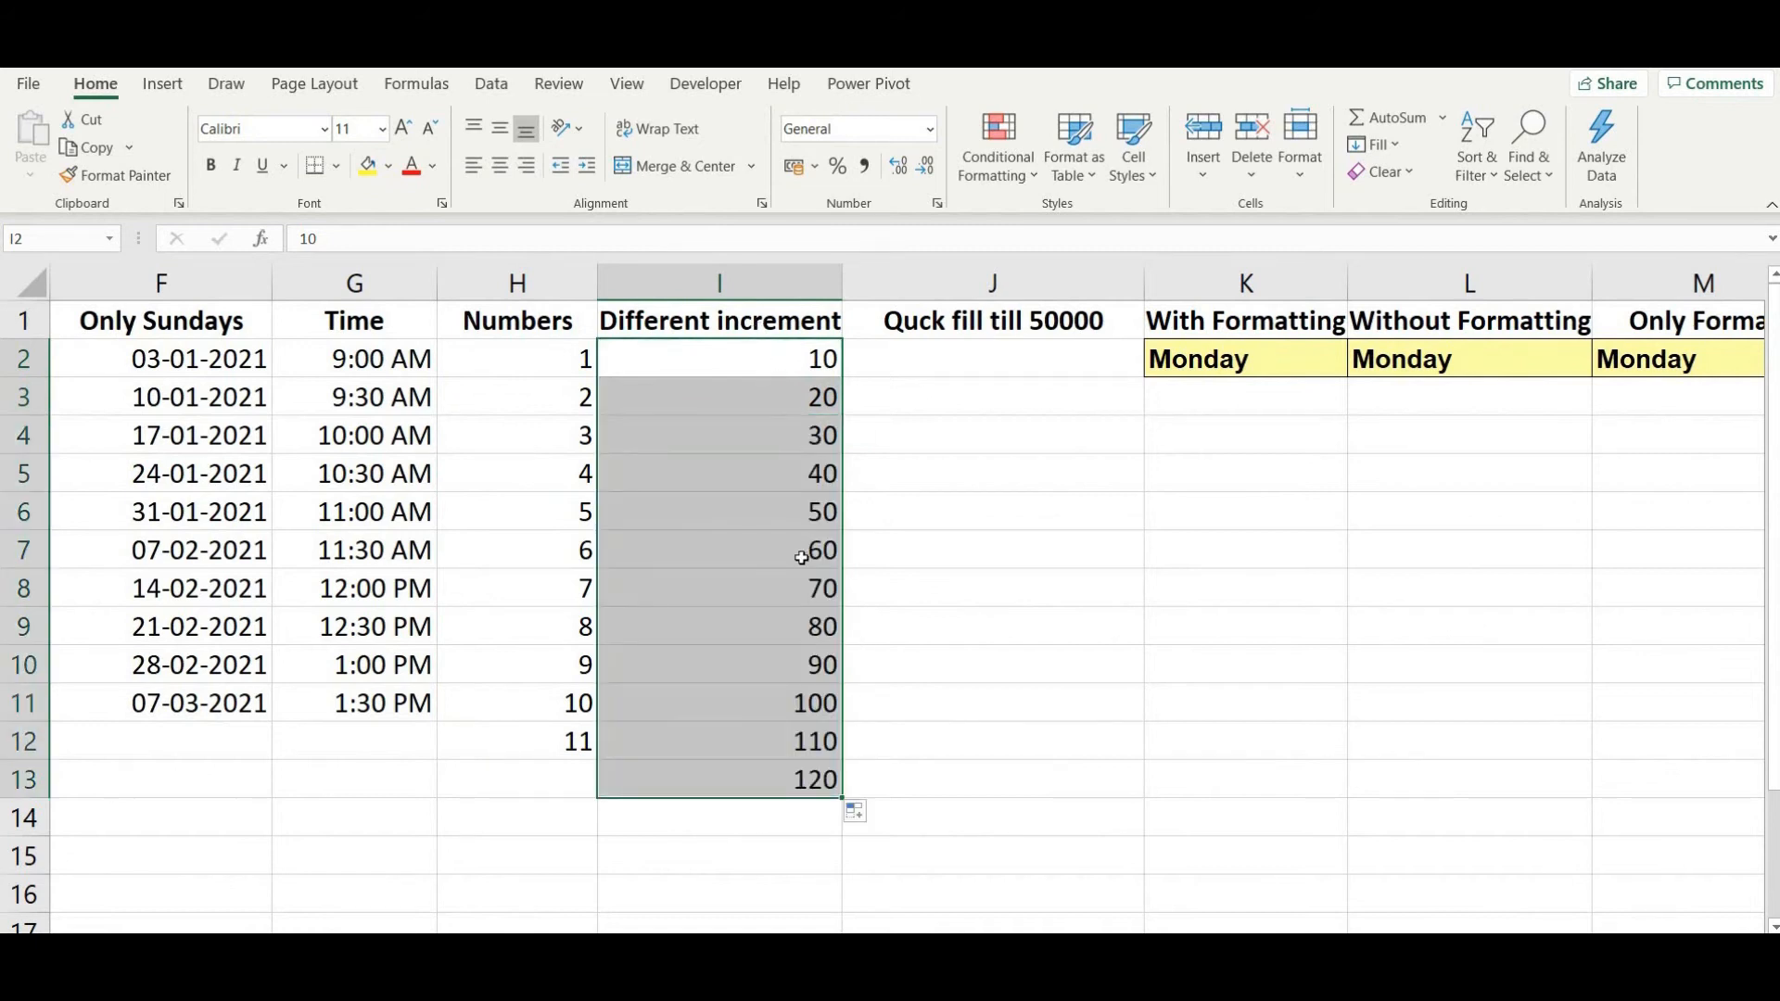
- Enter 1 in J2 as the starting value of the Quick fill till 50000 column
click(1017, 369)
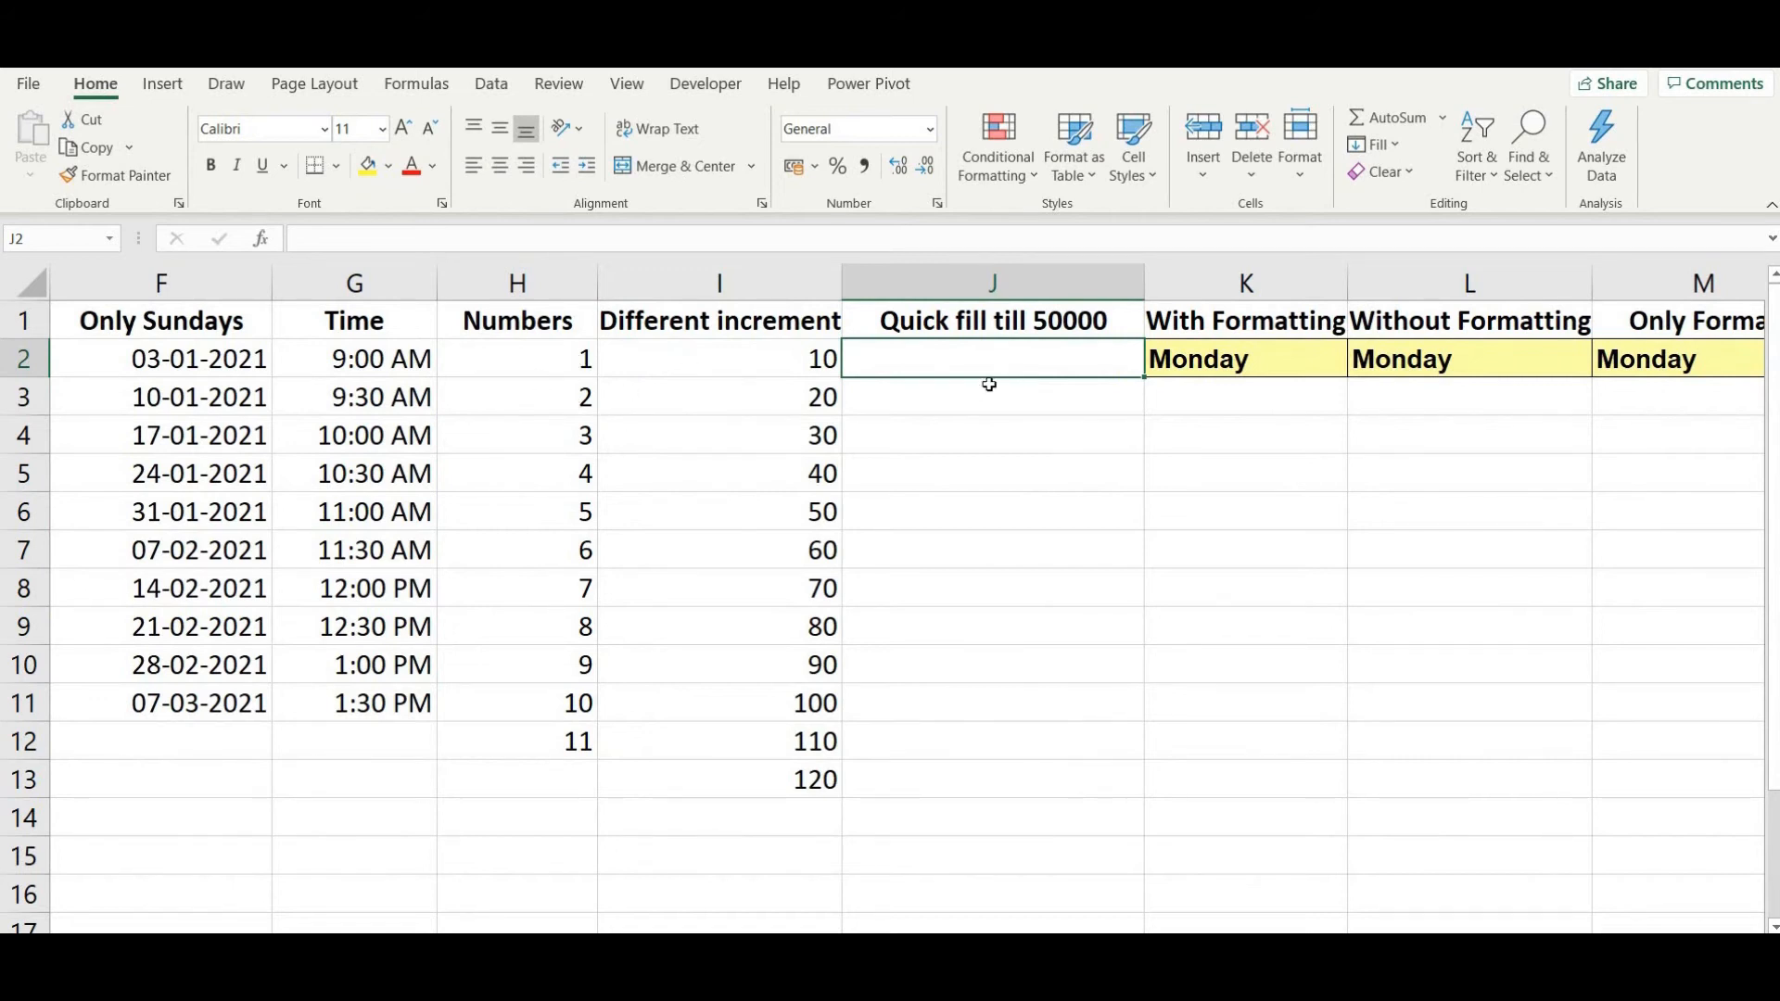
text(1)
key(Return)
- Try extending the series down to J498 from 1 and an added 2 in J3, and undo both changes
text(2)
key(Return)
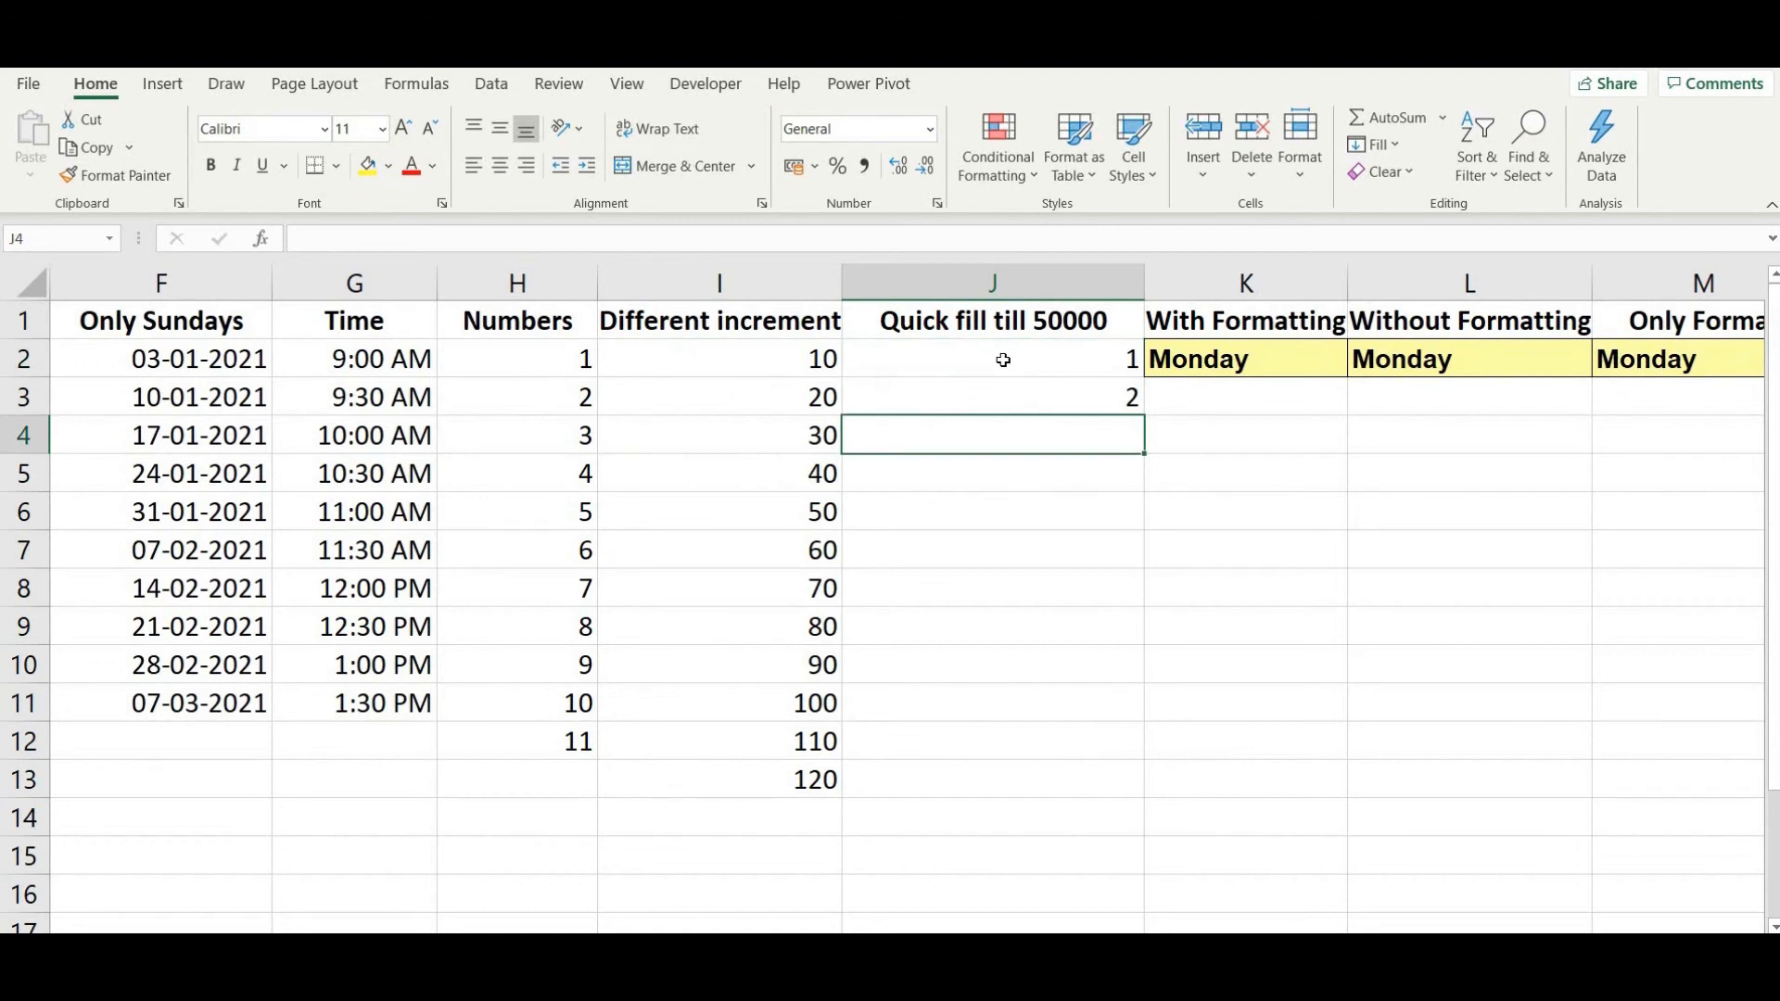
drag(1004, 360, 1146, 909)
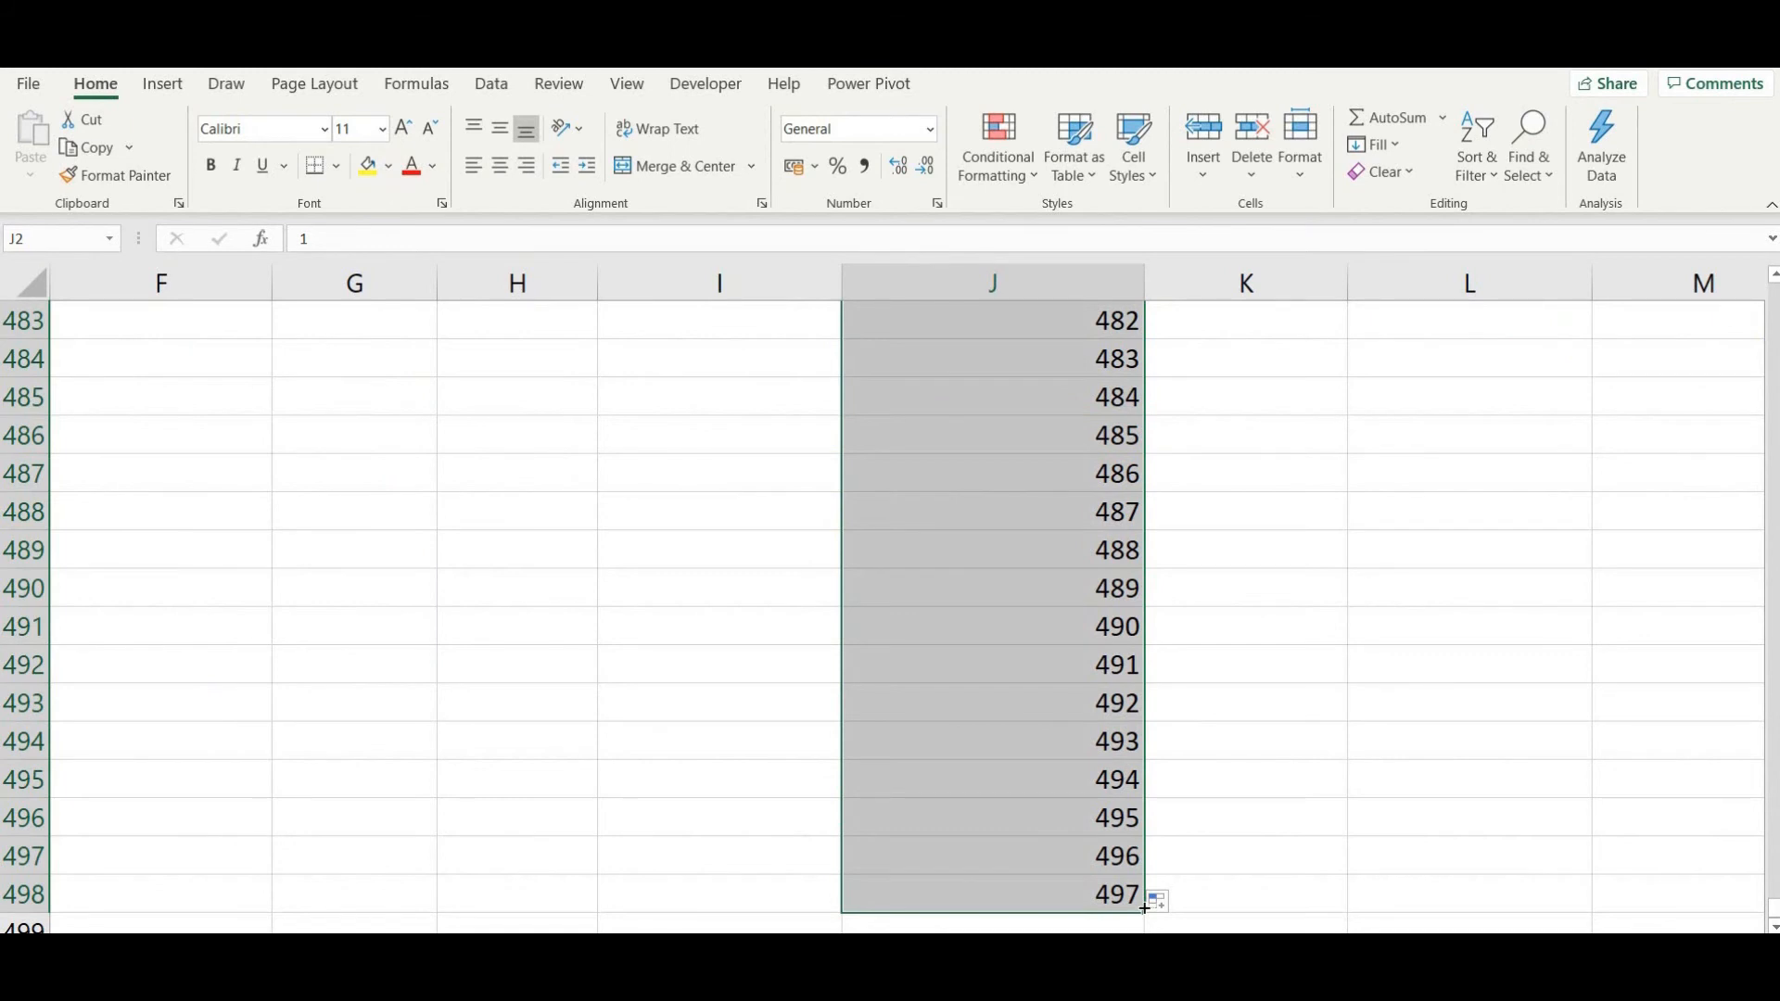
key(ctrl+z)
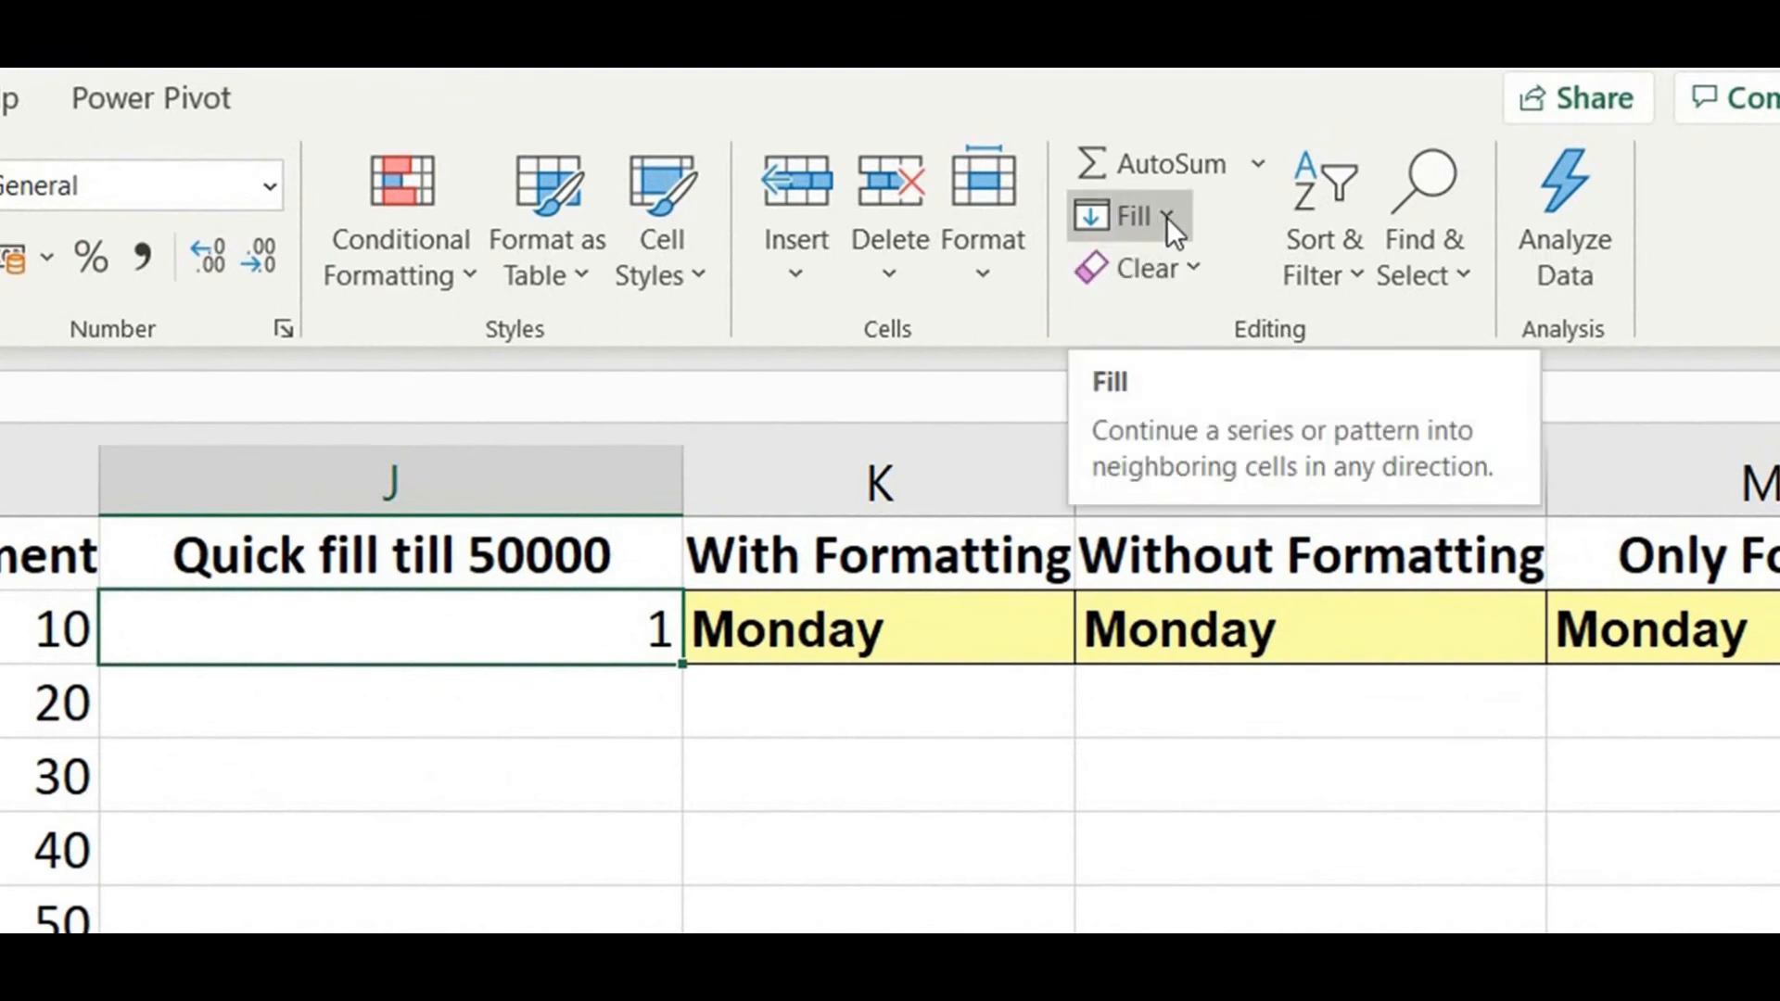
- Fill a linear series down column J from J2 with the Series command, using step value 1 and stop value 50000
click(1167, 216)
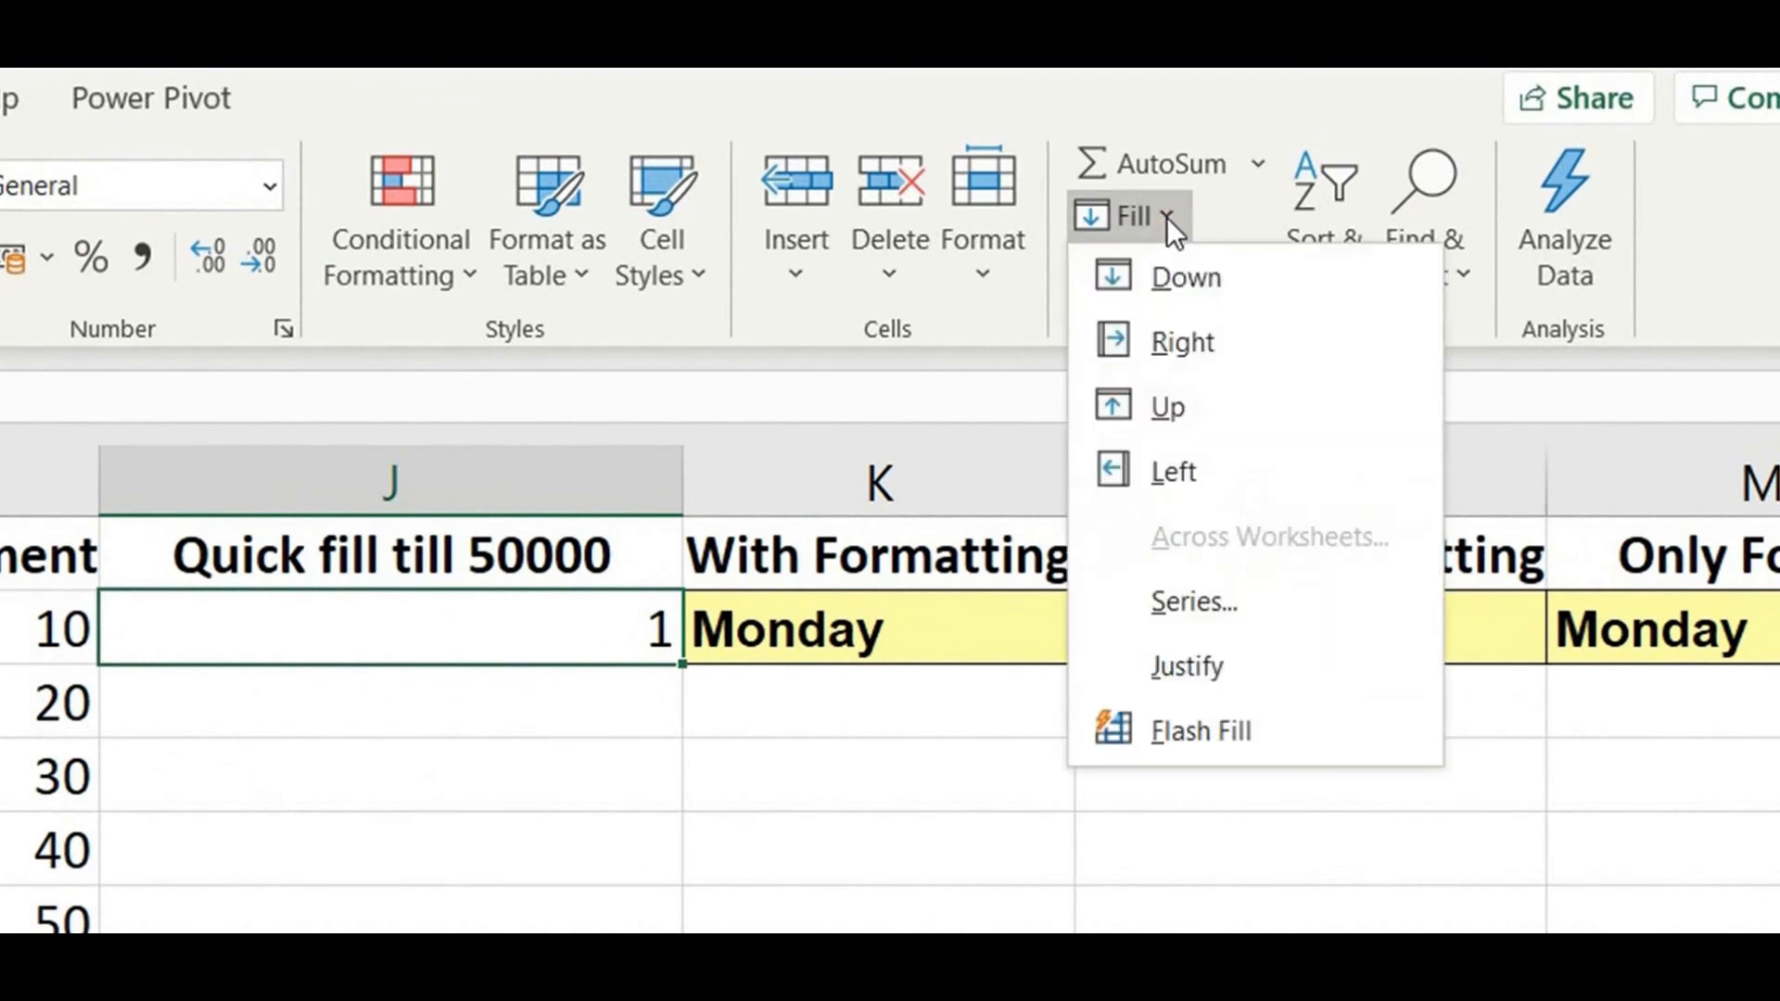
click(1250, 601)
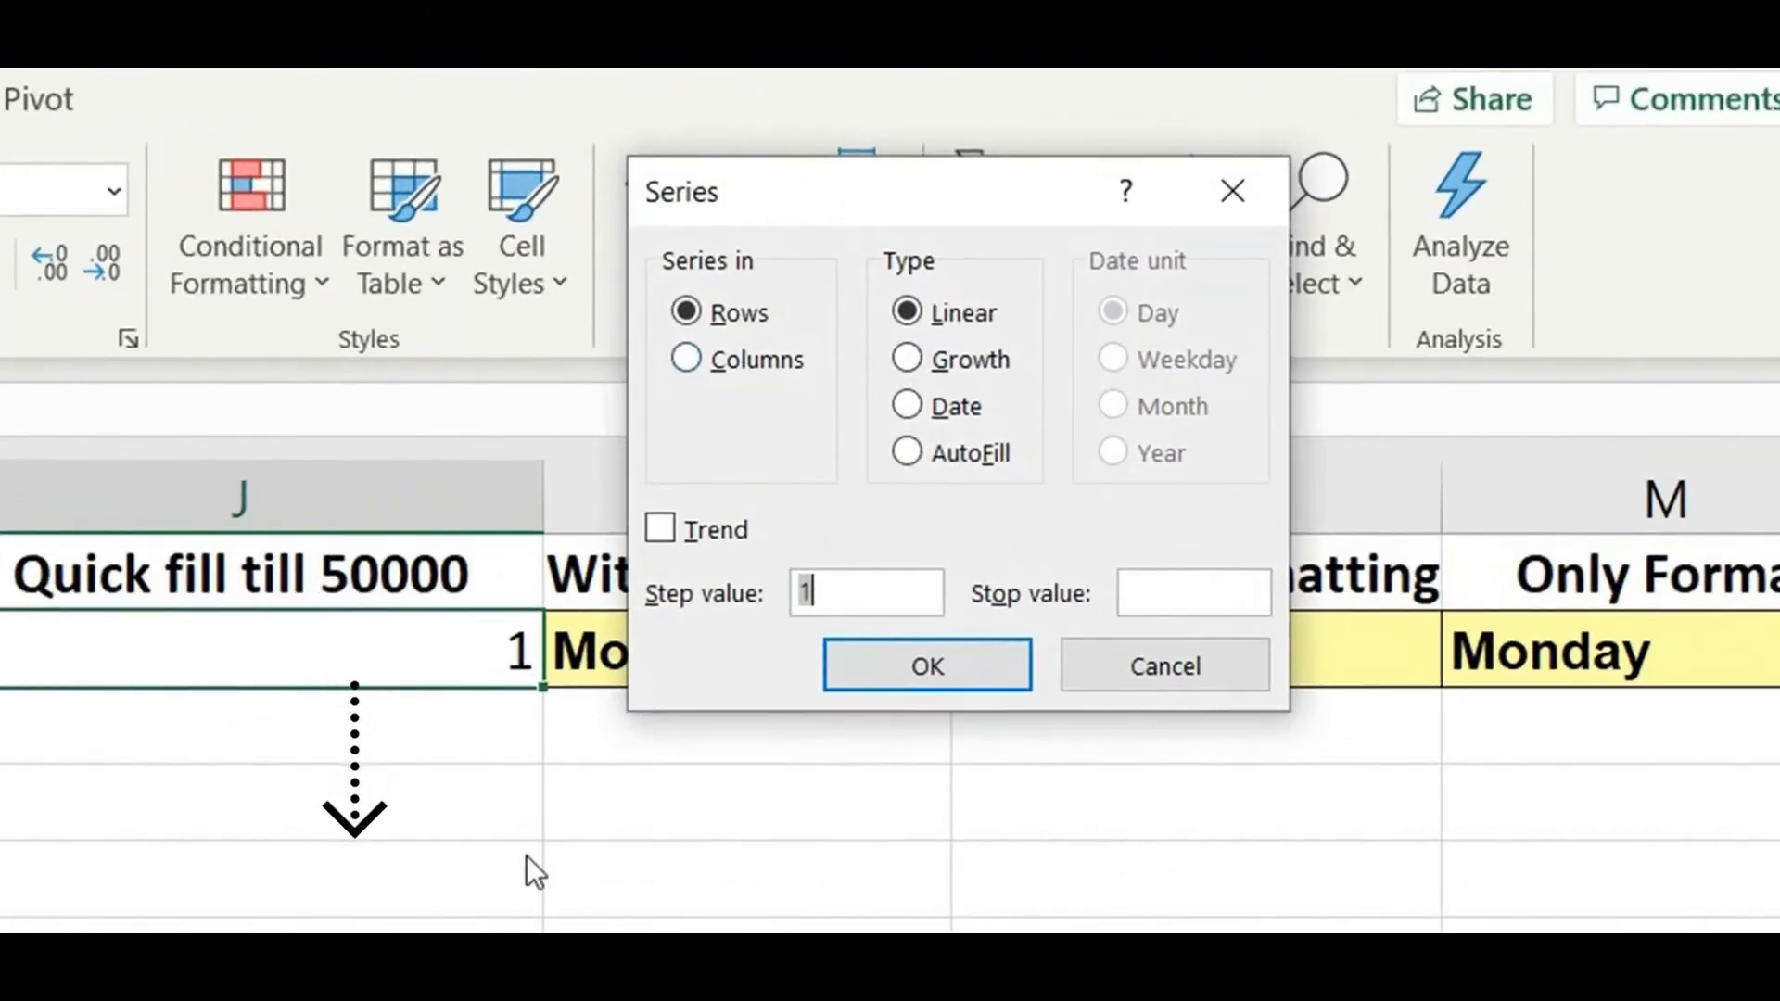
click(734, 362)
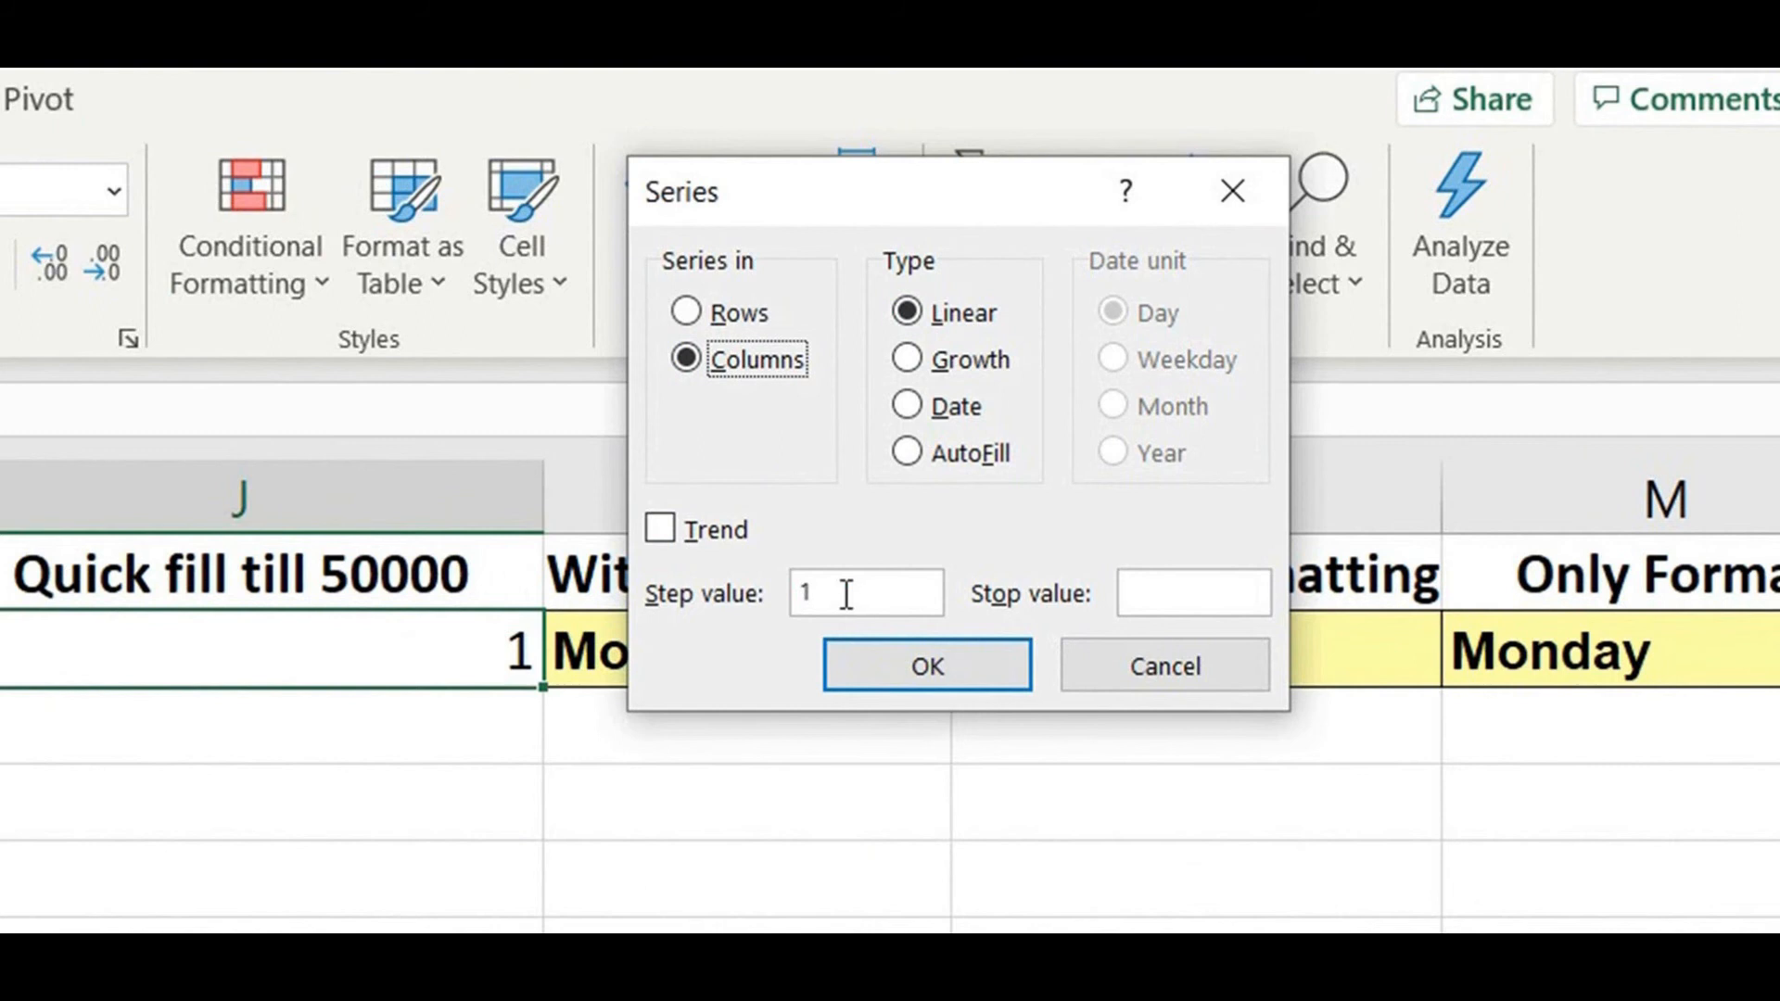
click(1150, 589)
text(50000)
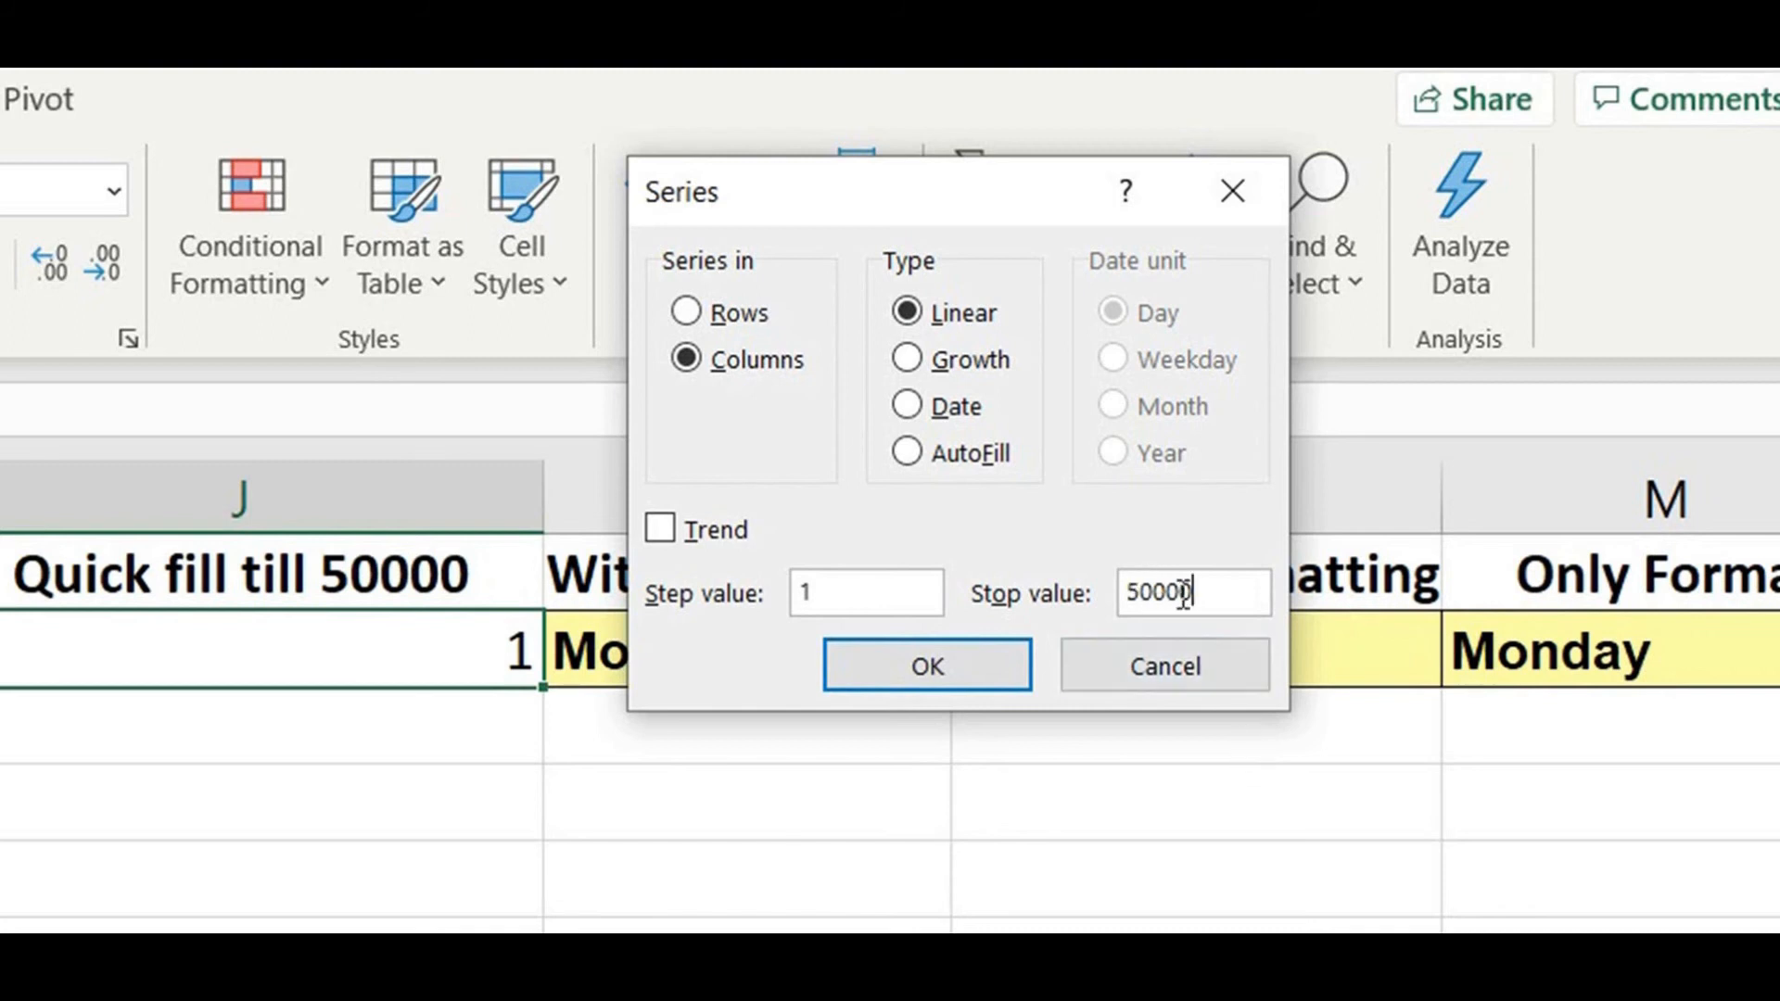
click(962, 682)
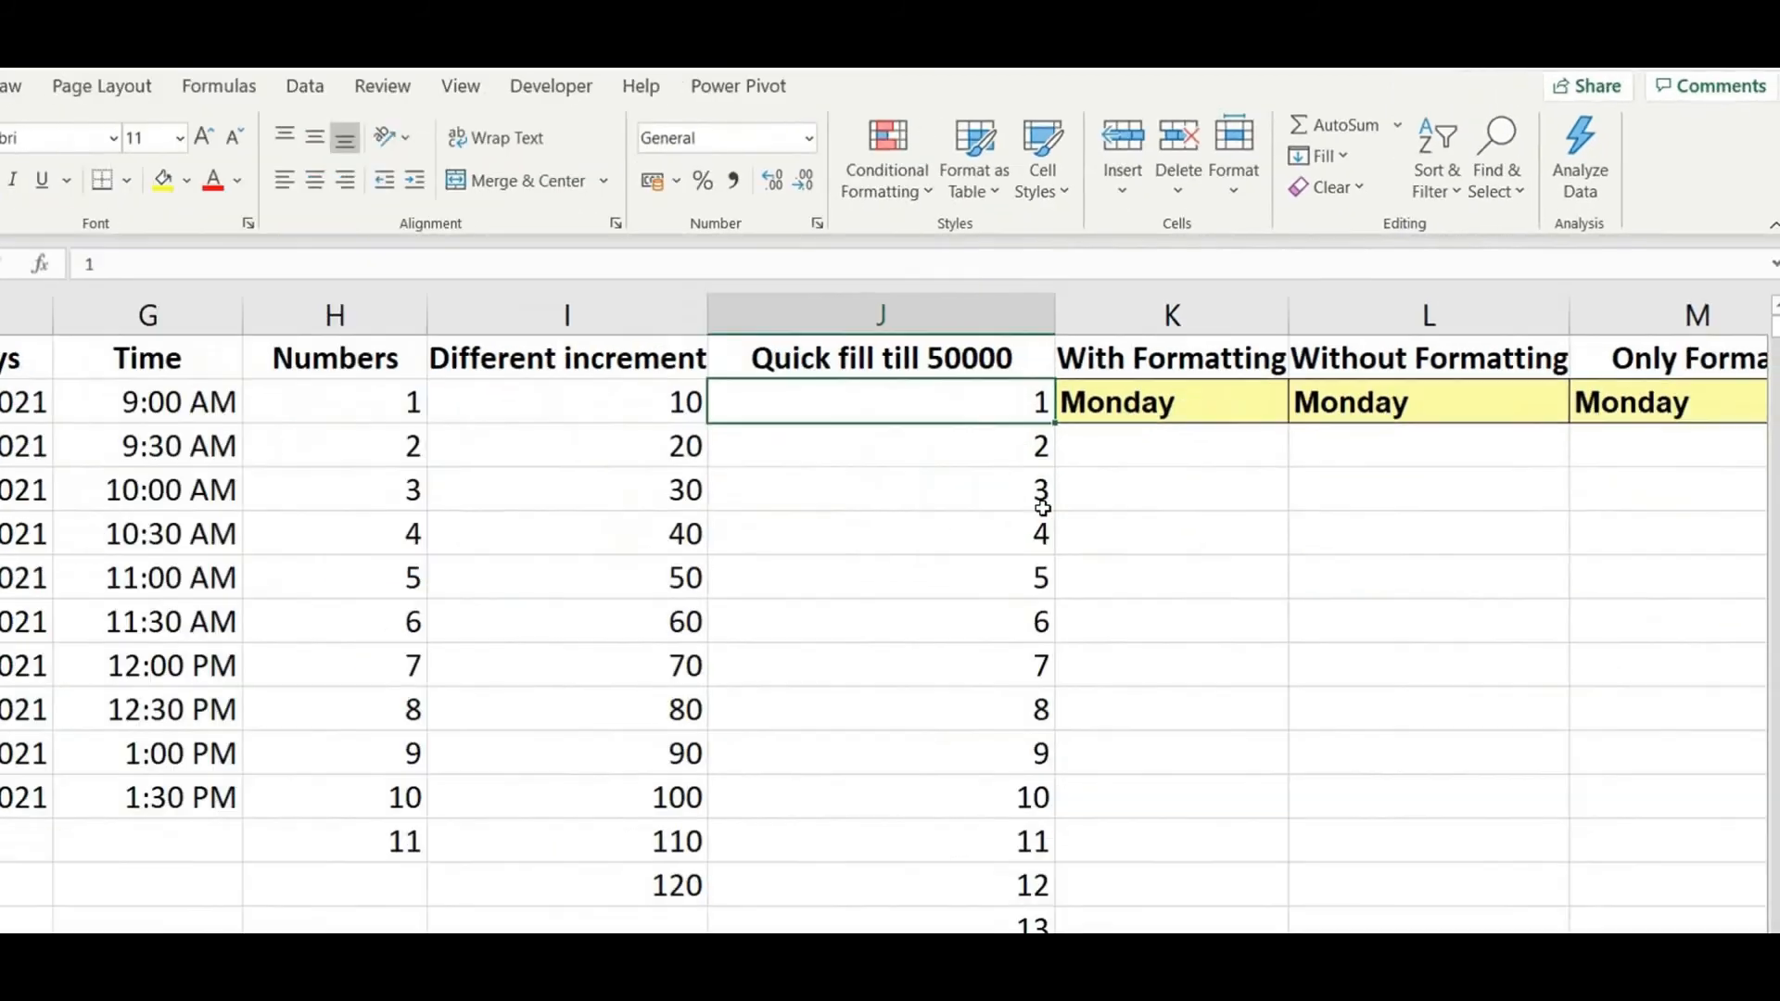
- Examine the filled series in column J down to its last entry and return to the column header
key(Down)
key(Down)
key(Down)
key(Down)
key(Down)
key(Down)
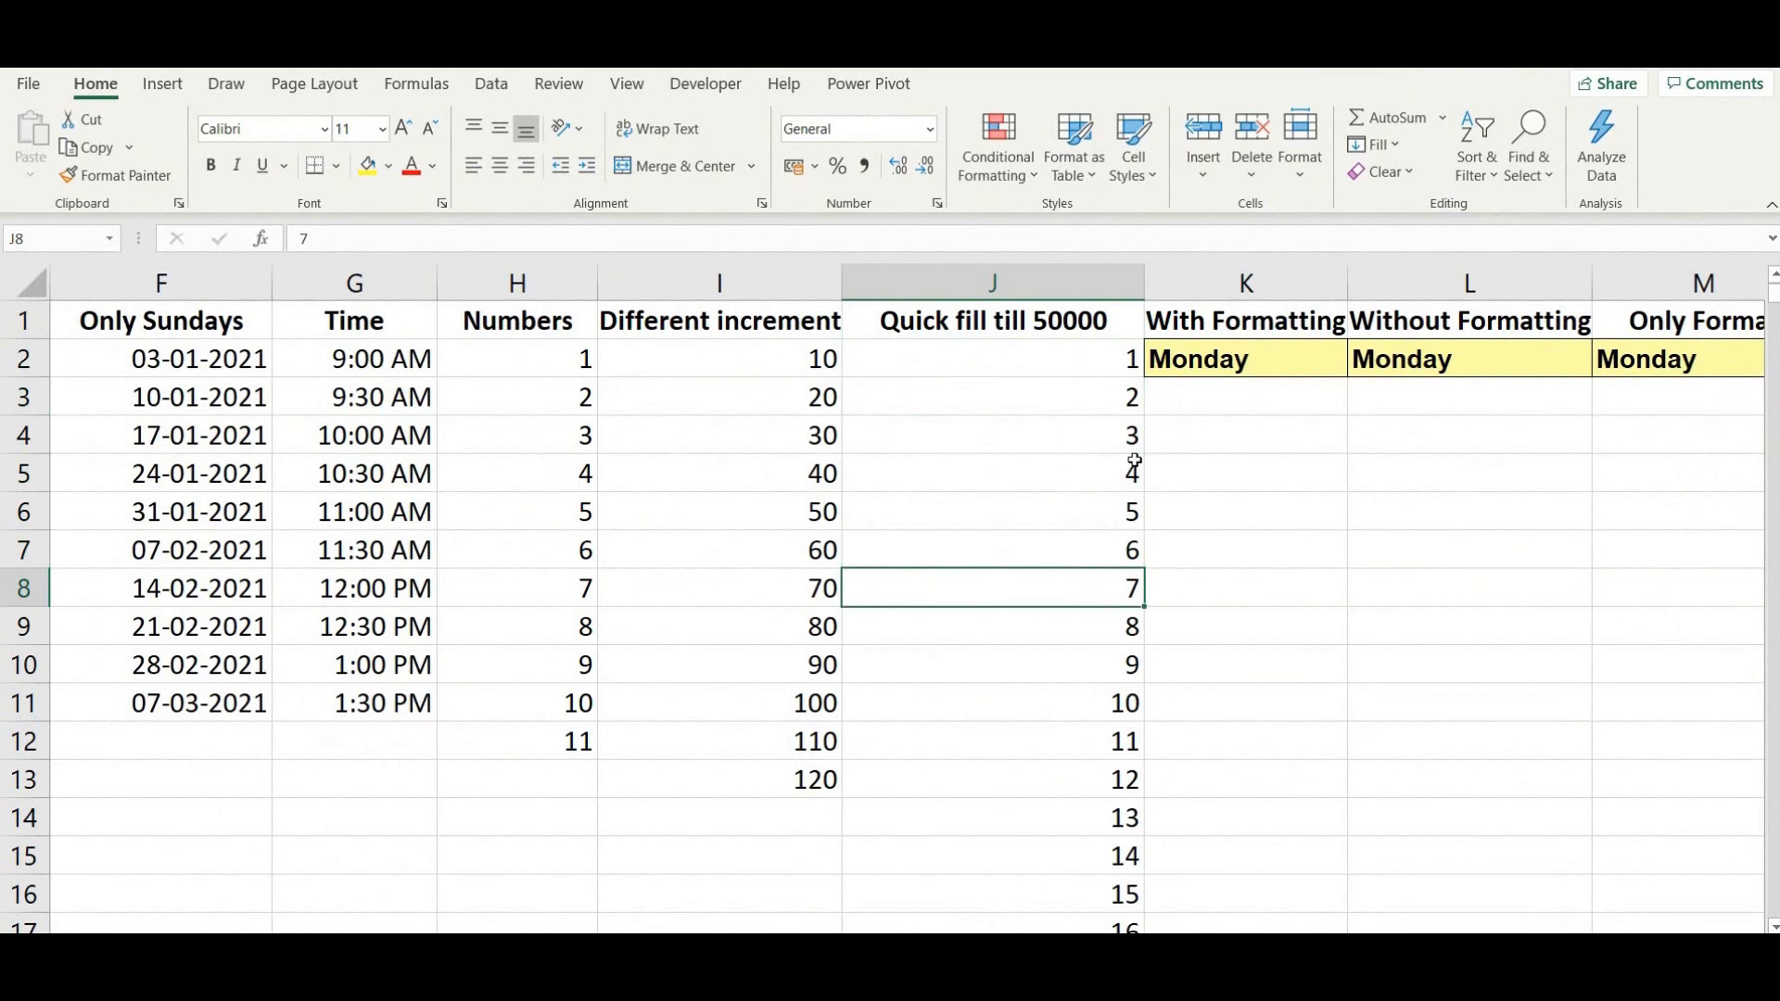
key(ctrl+Down)
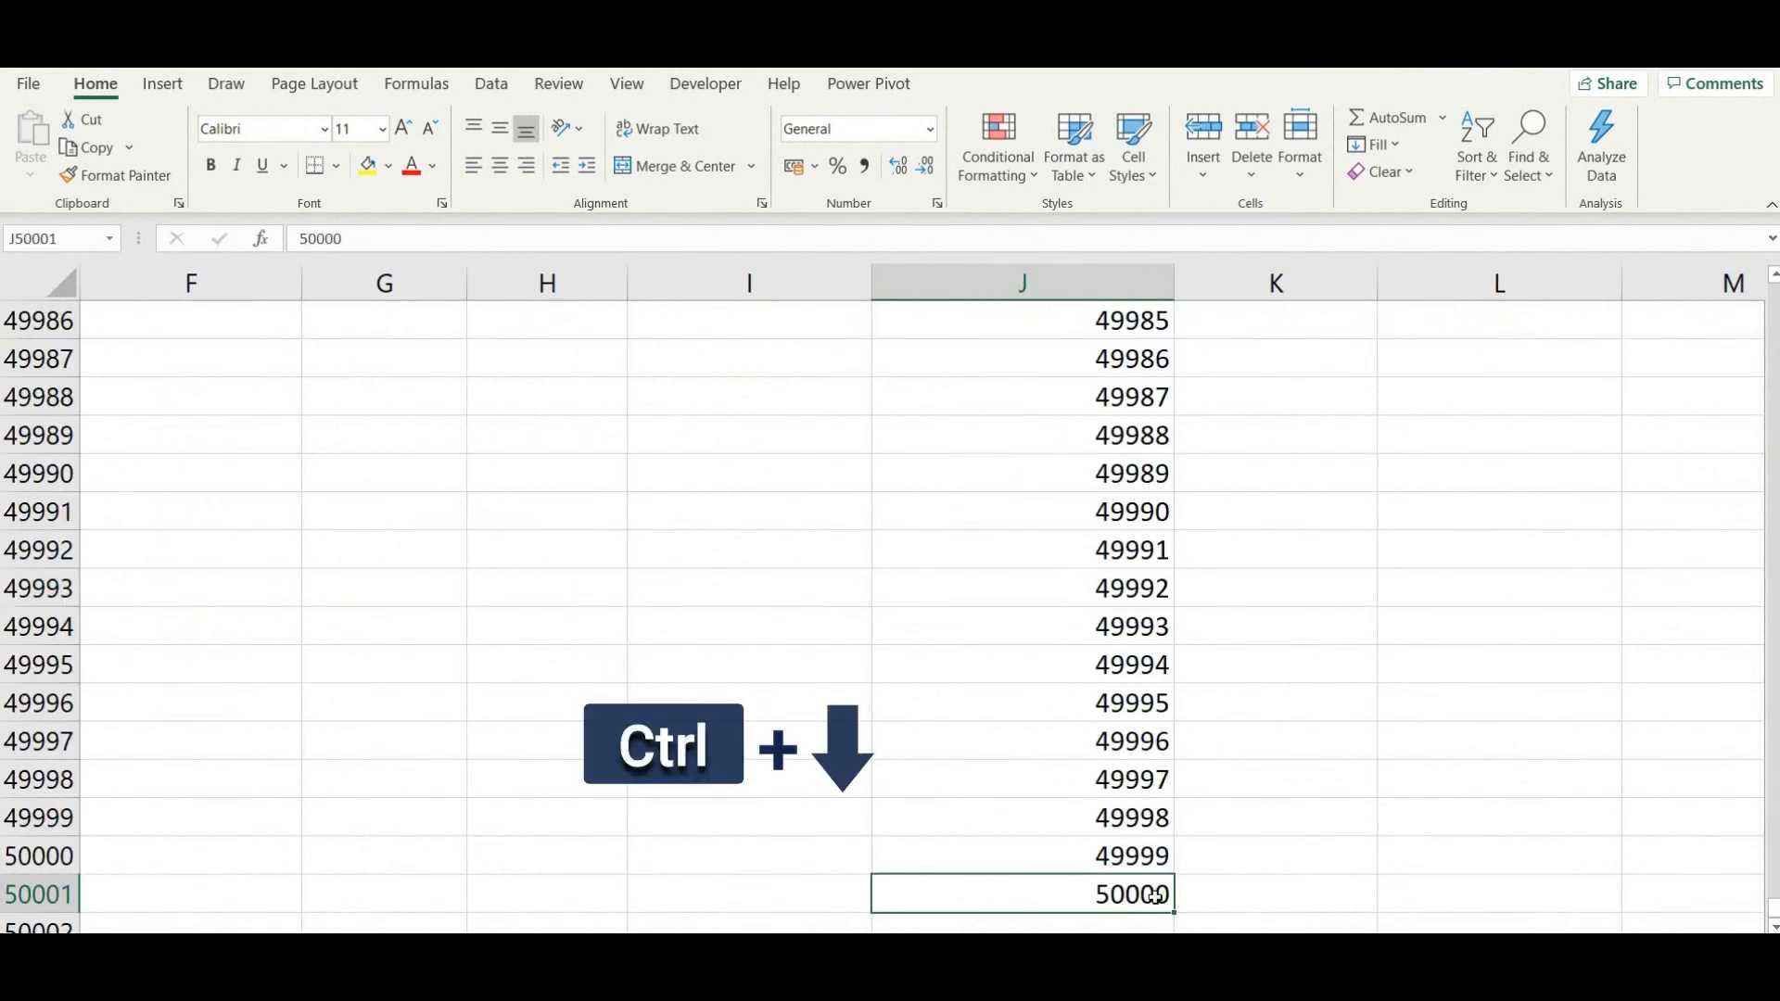
key(ctrl+Up)
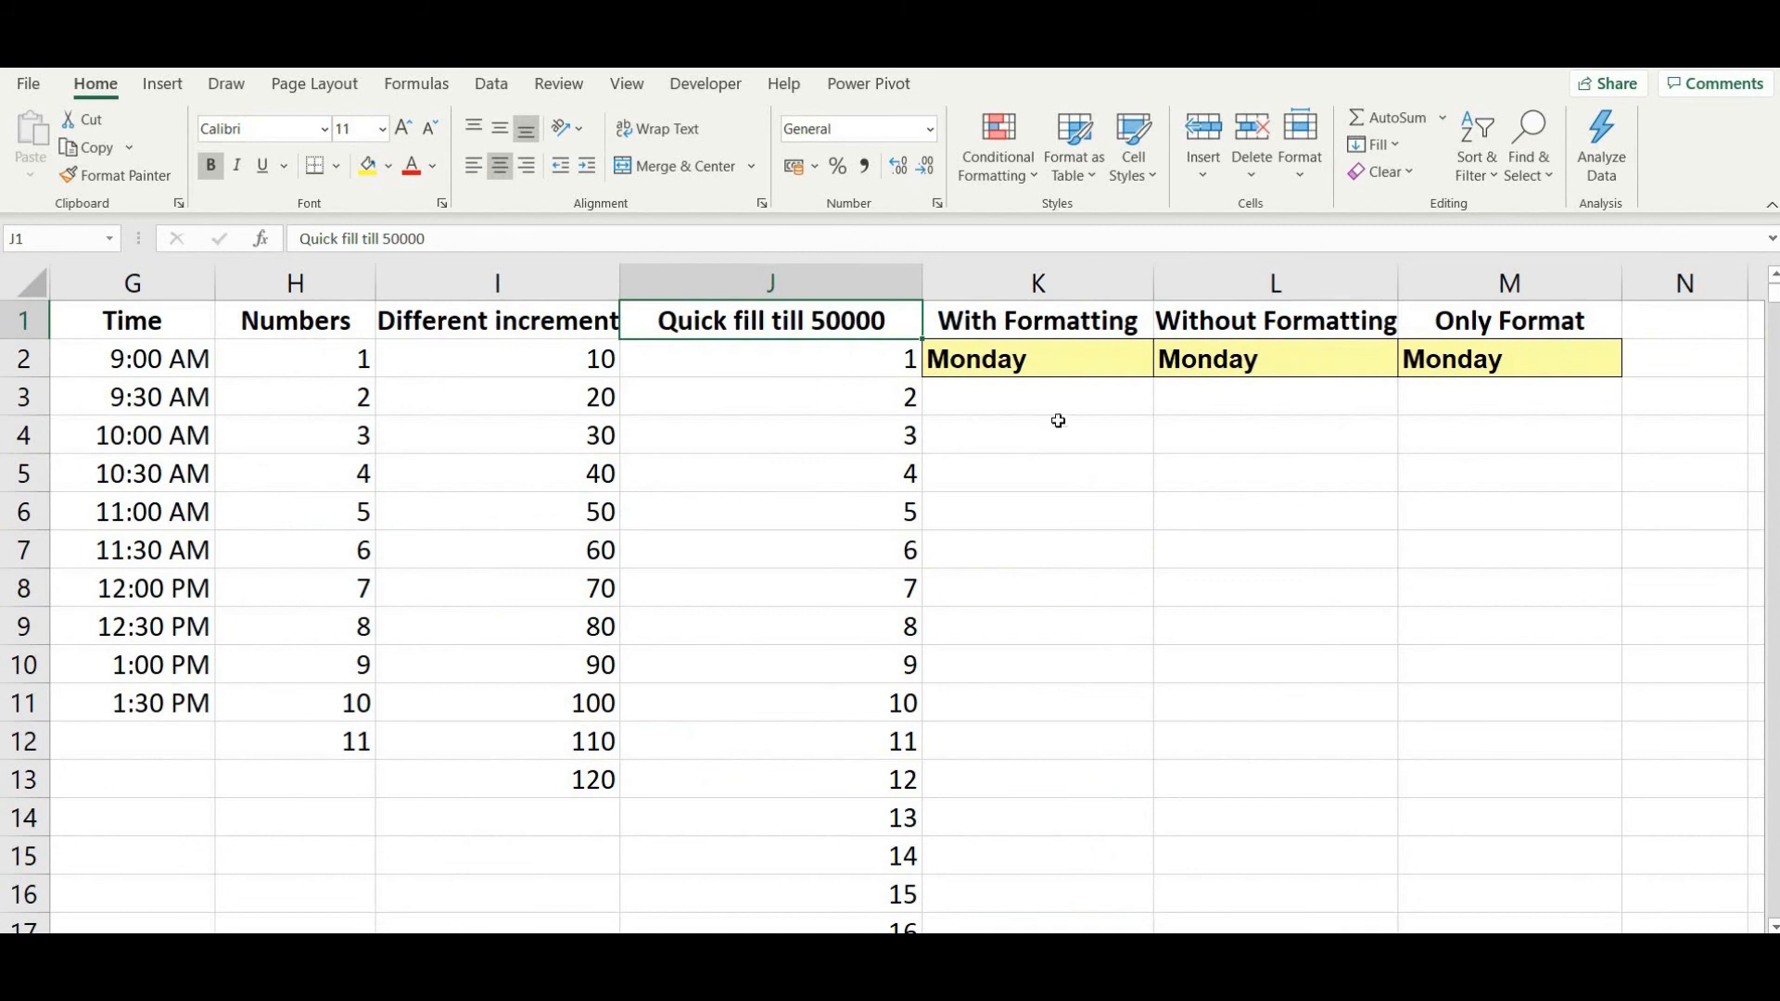
- Extend Monday in the With Formatting column from K2 down to K11 as a weekday series that keeps the cell formatting
click(1051, 365)
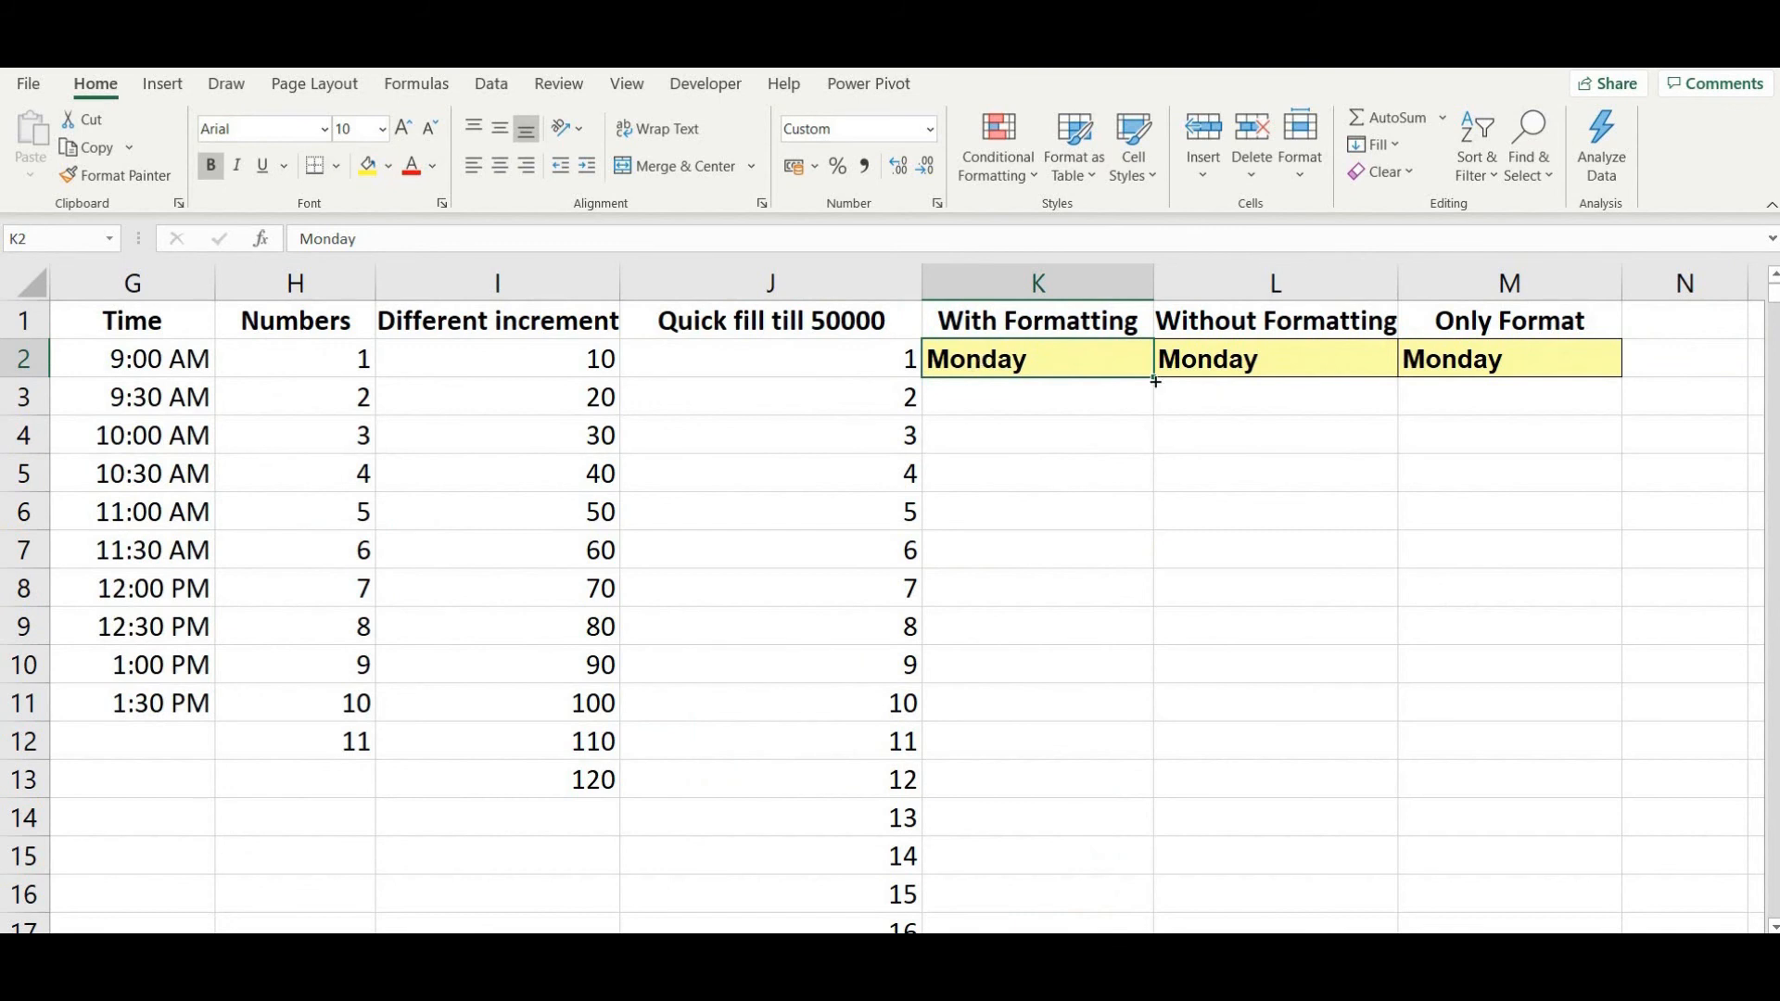
drag(1156, 381, 1177, 713)
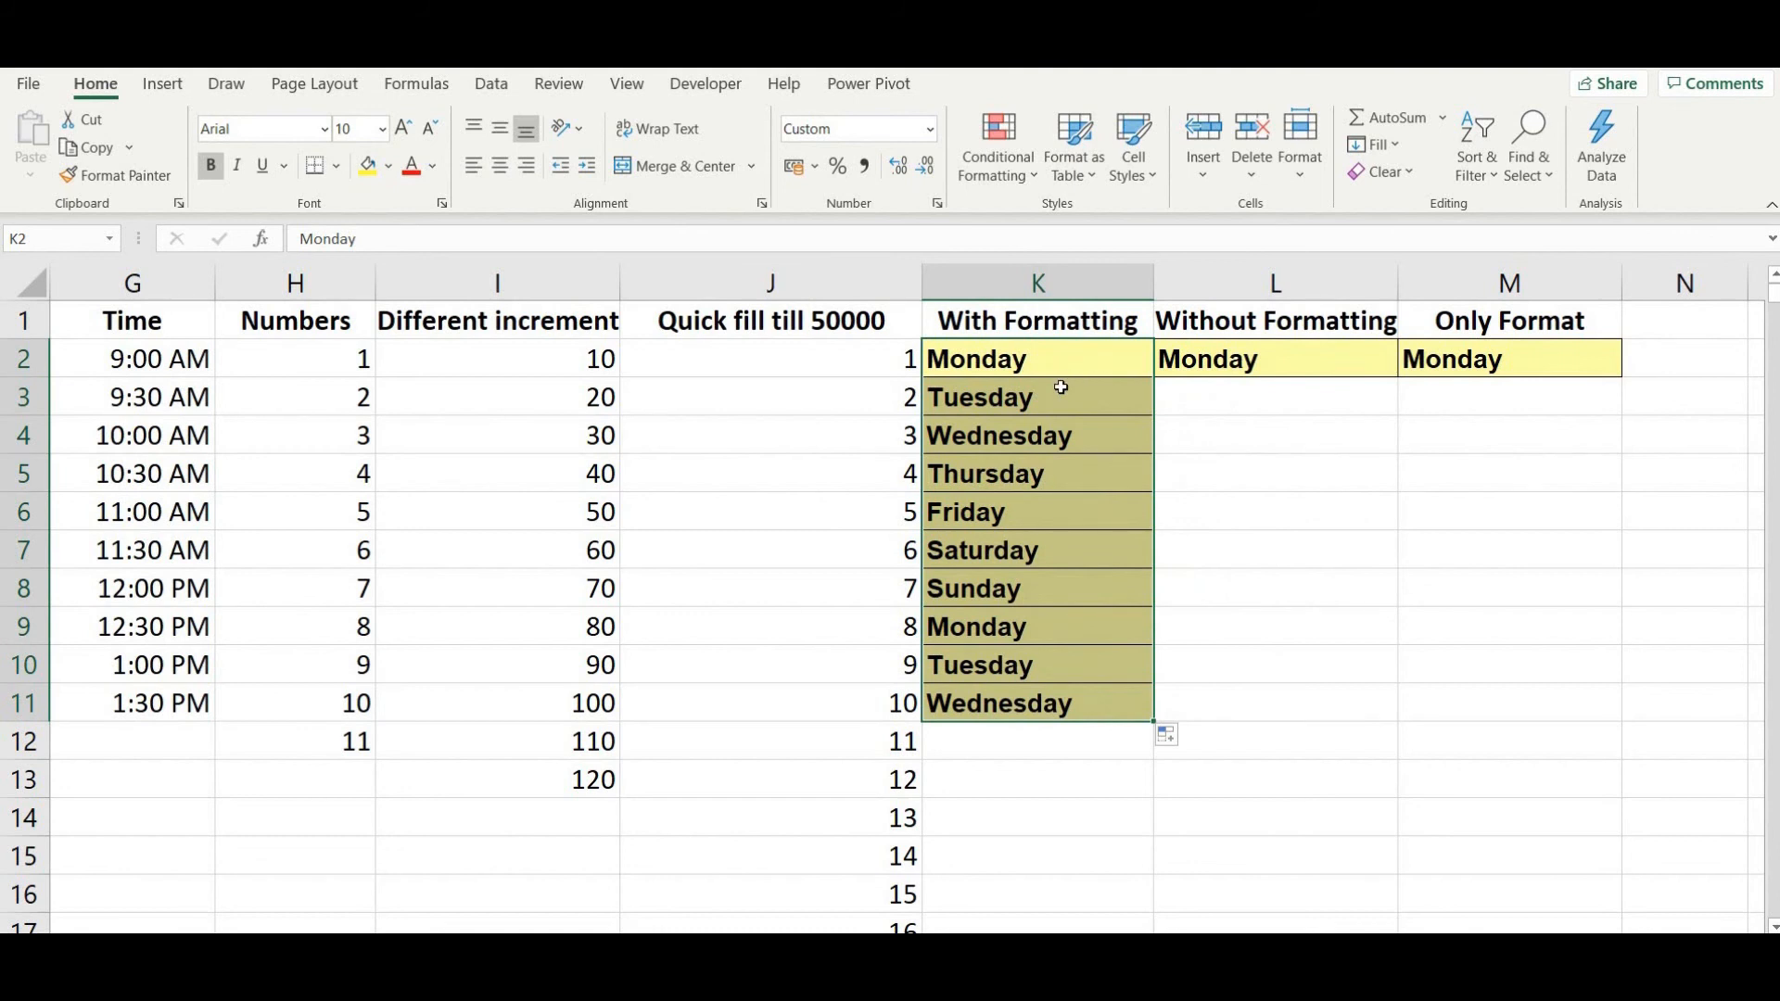
- Fill the weekday series in the Without Formatting column from L2 down to L10 using the Fill Without Formatting option
click(1363, 367)
drag(1400, 378, 1402, 682)
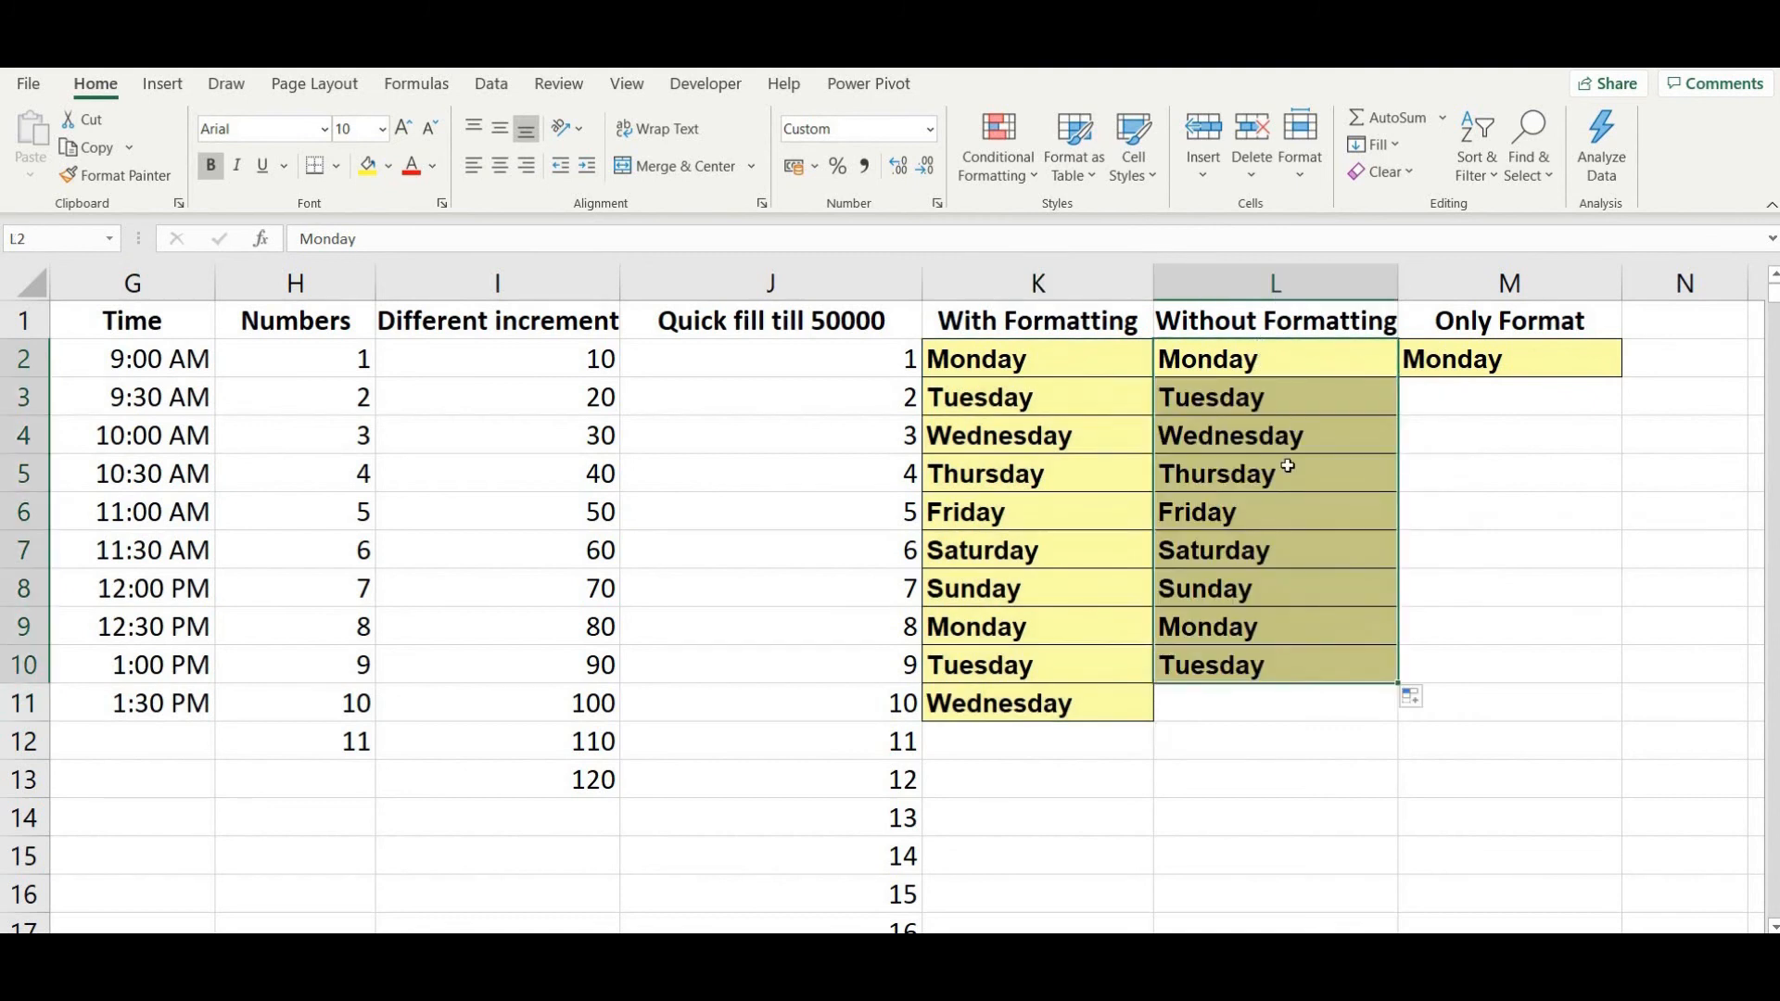
click(1437, 704)
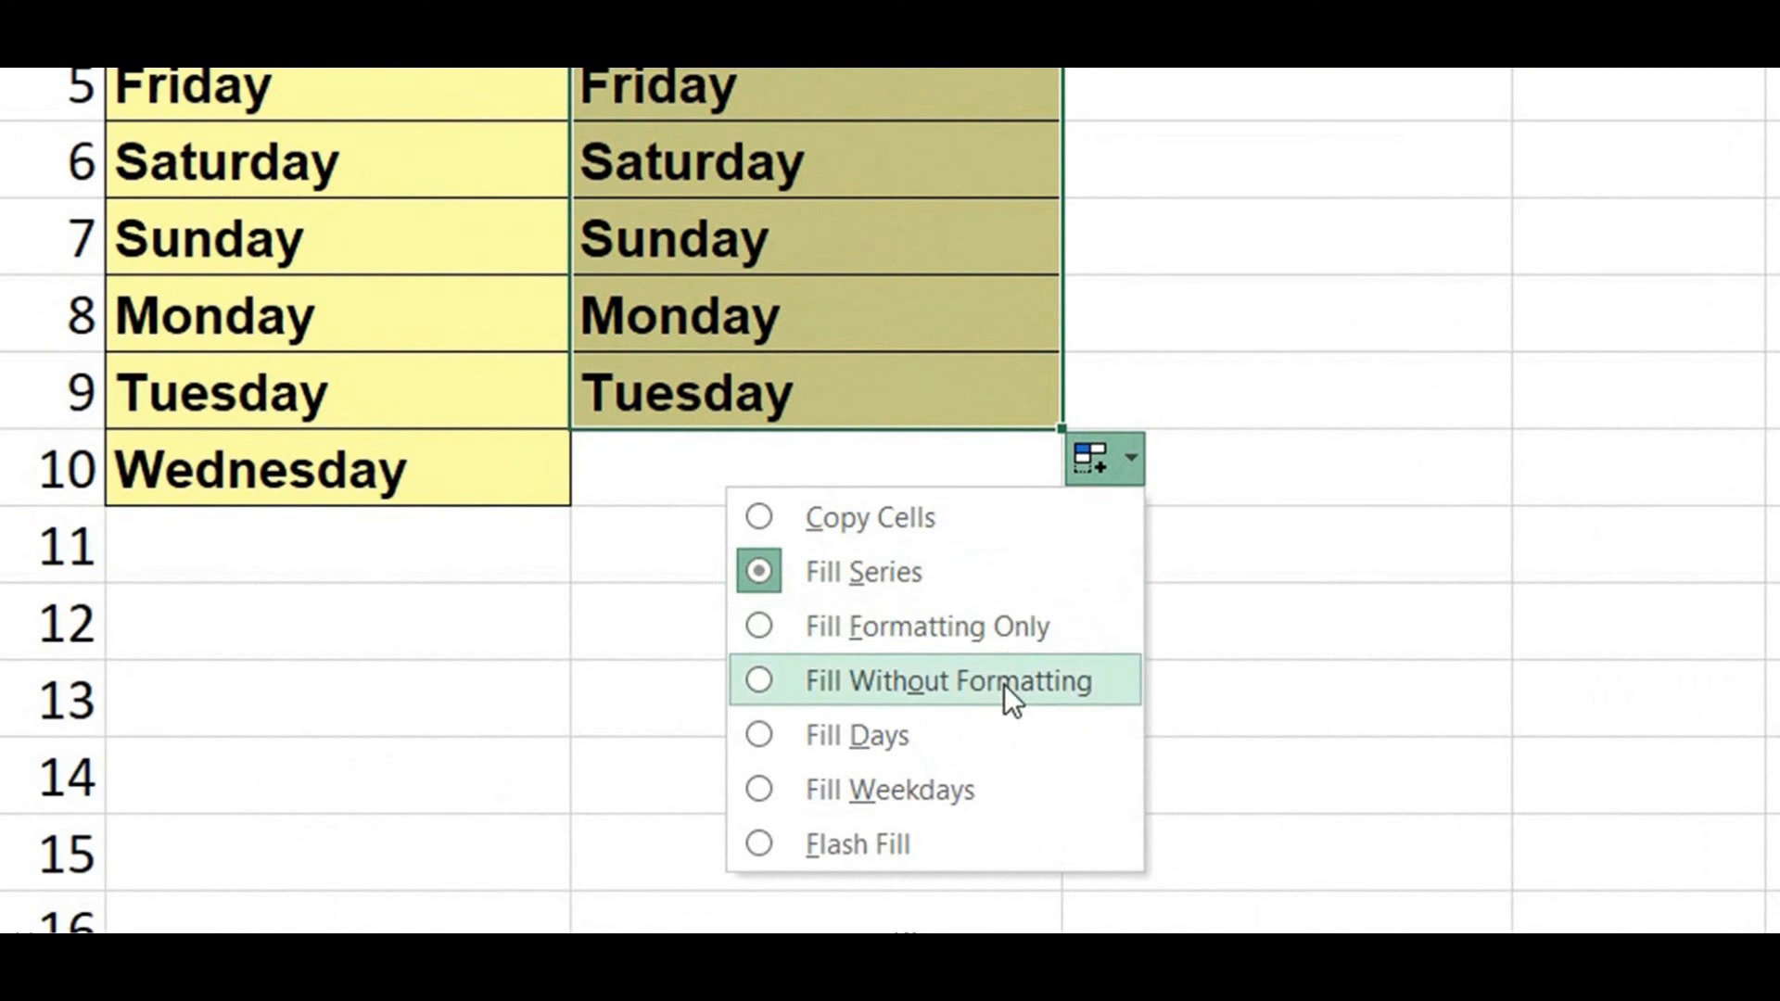
click(909, 697)
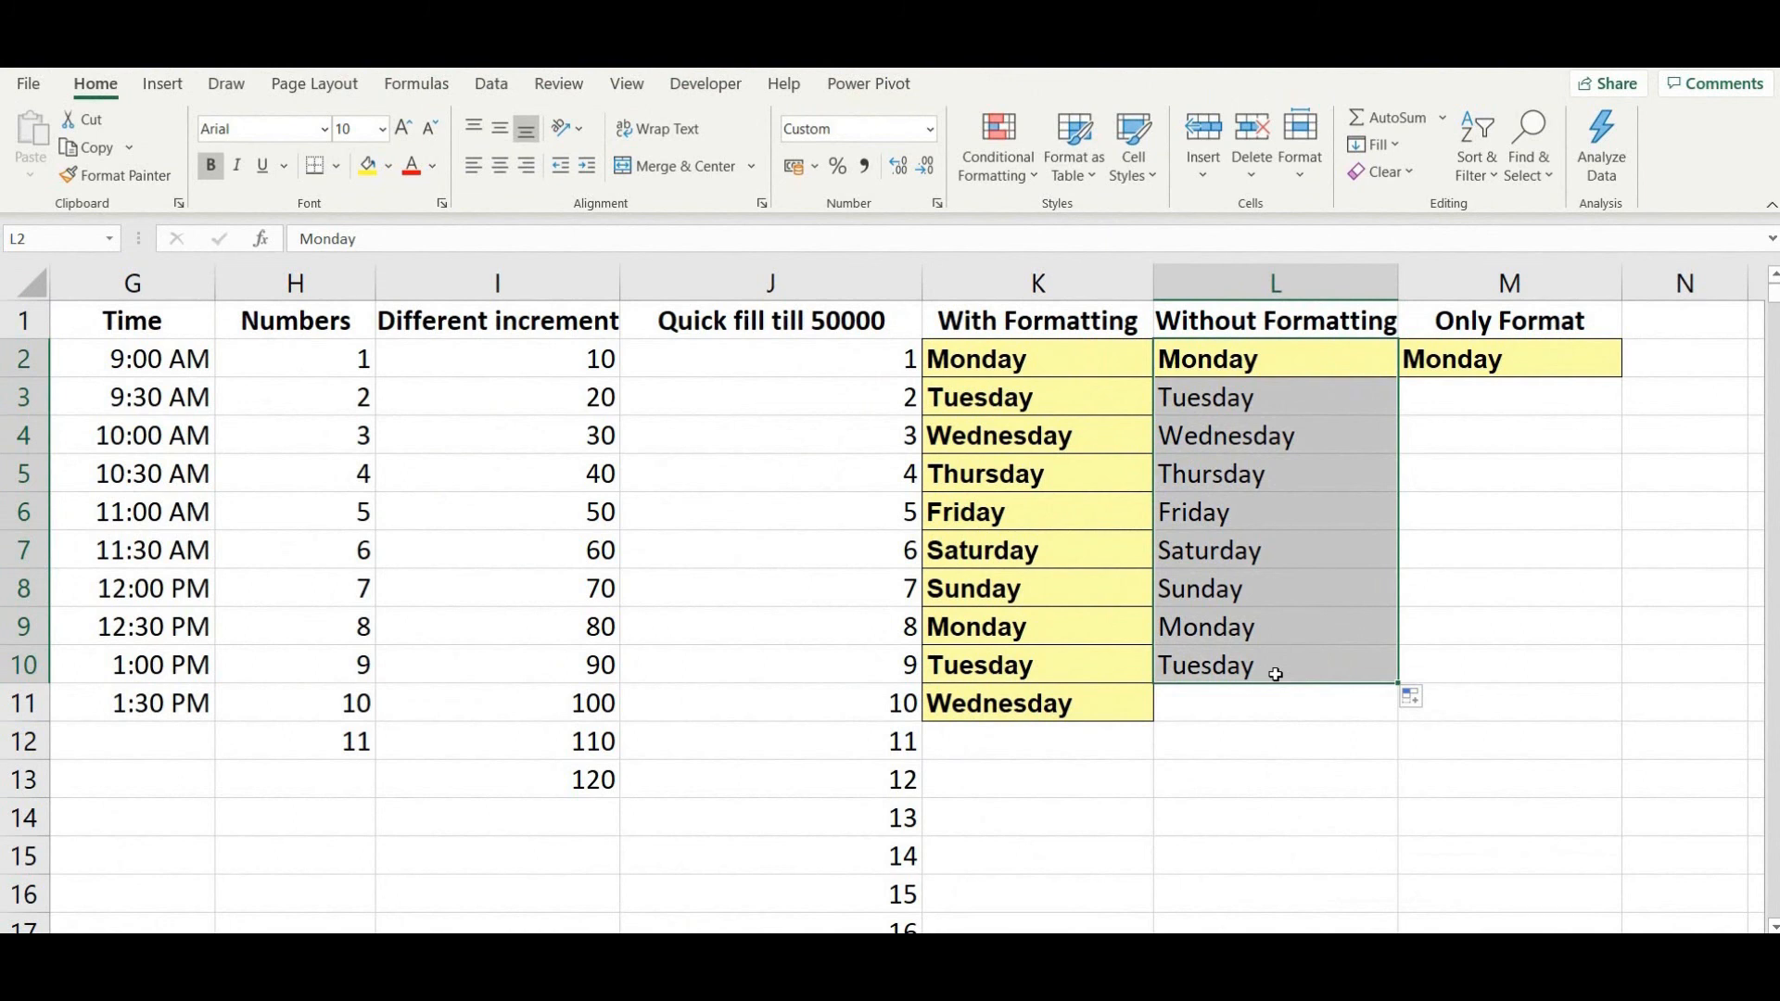
- Apply only the formatting of M2 down to M11 in the Only Format column using the Fill Formatting Only option
click(1532, 355)
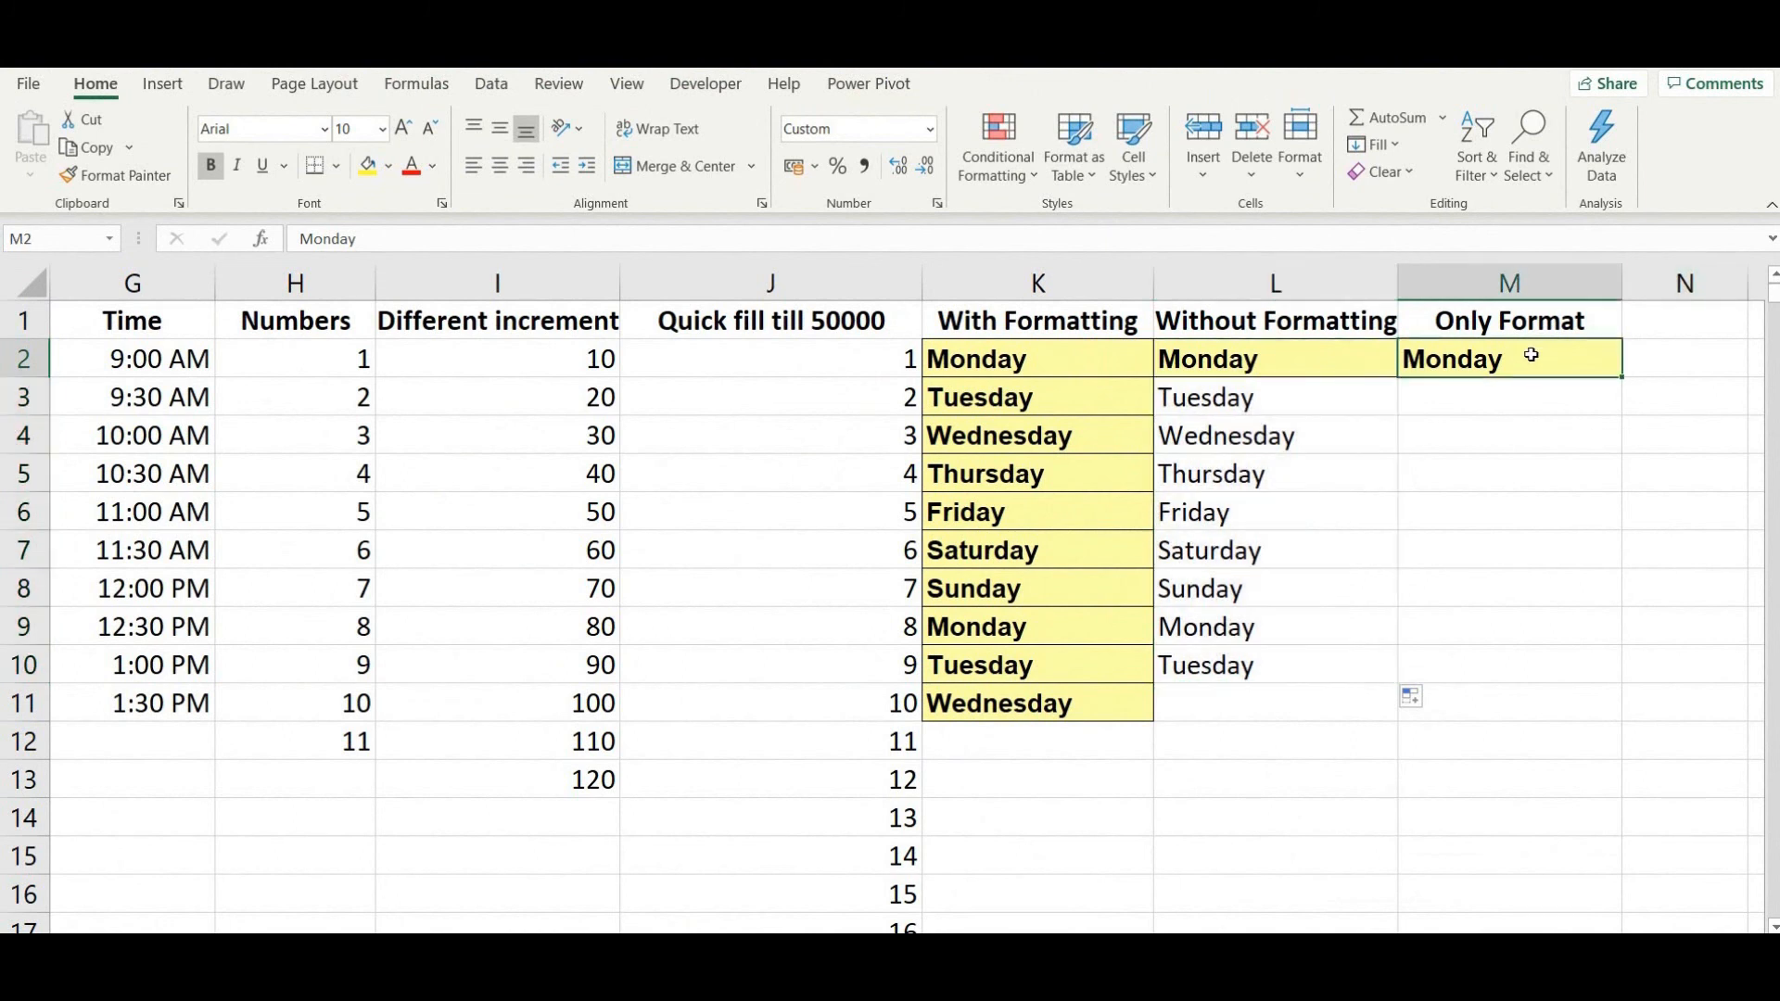
drag(1621, 376, 1619, 374)
drag(1622, 376, 1630, 719)
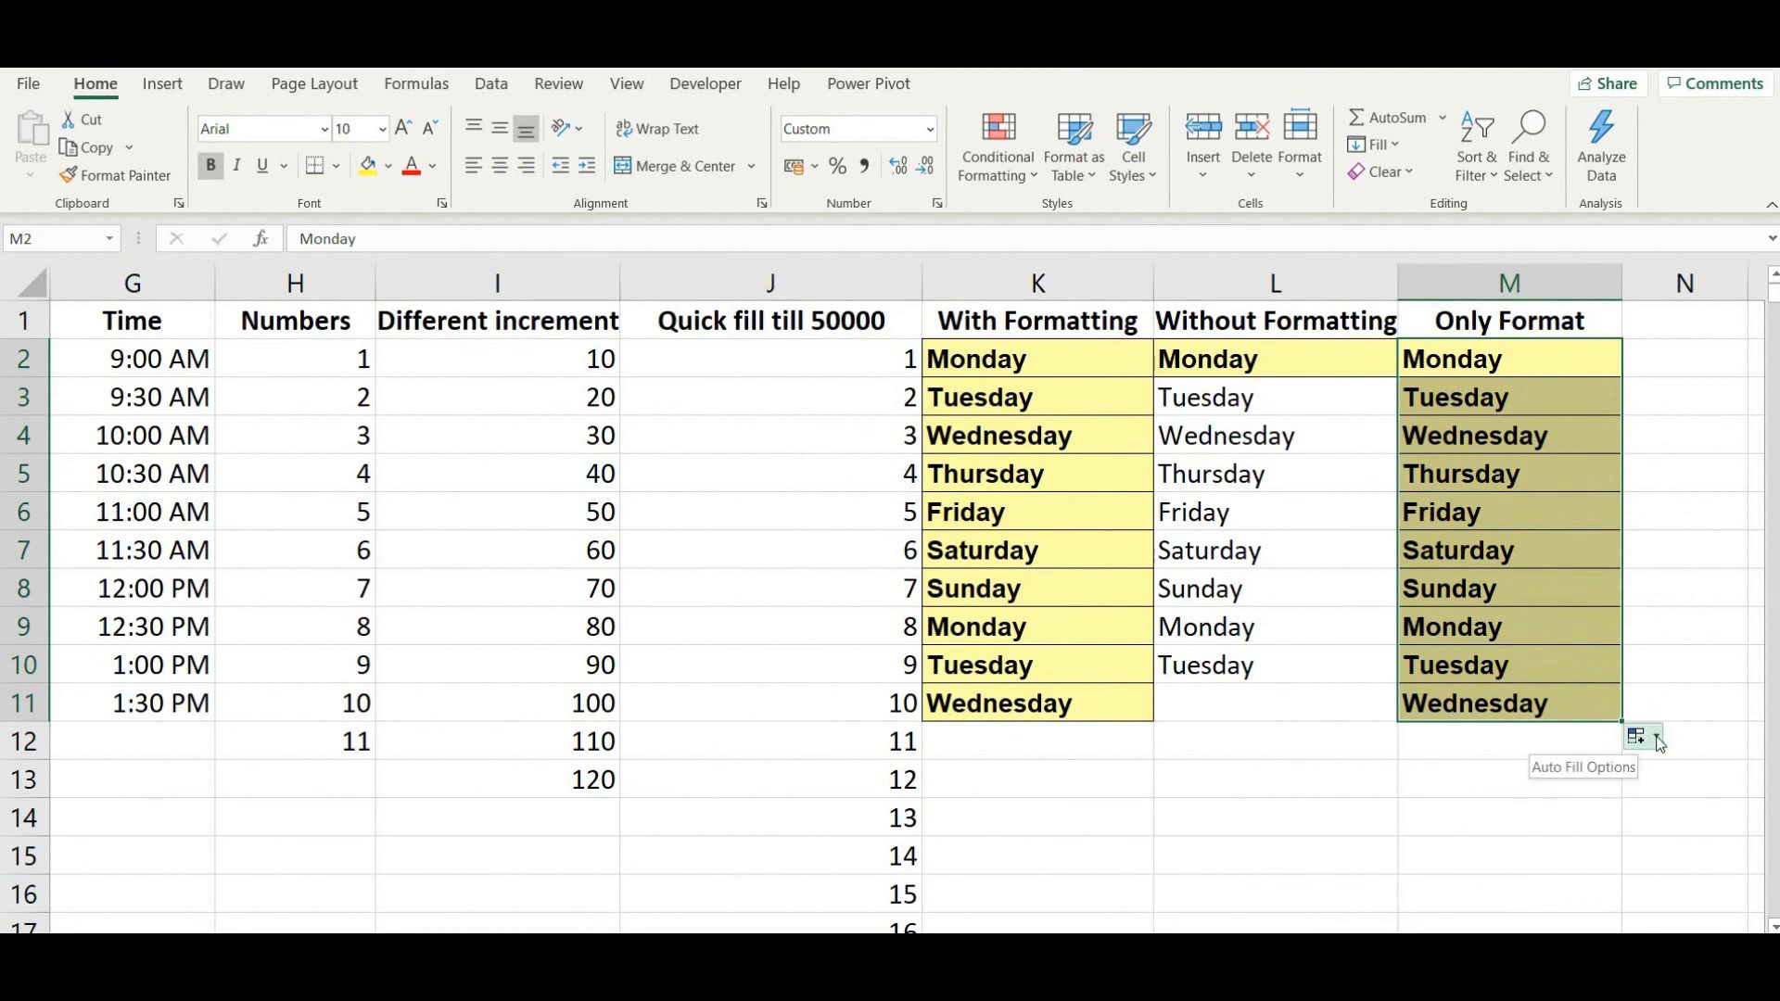
click(1646, 739)
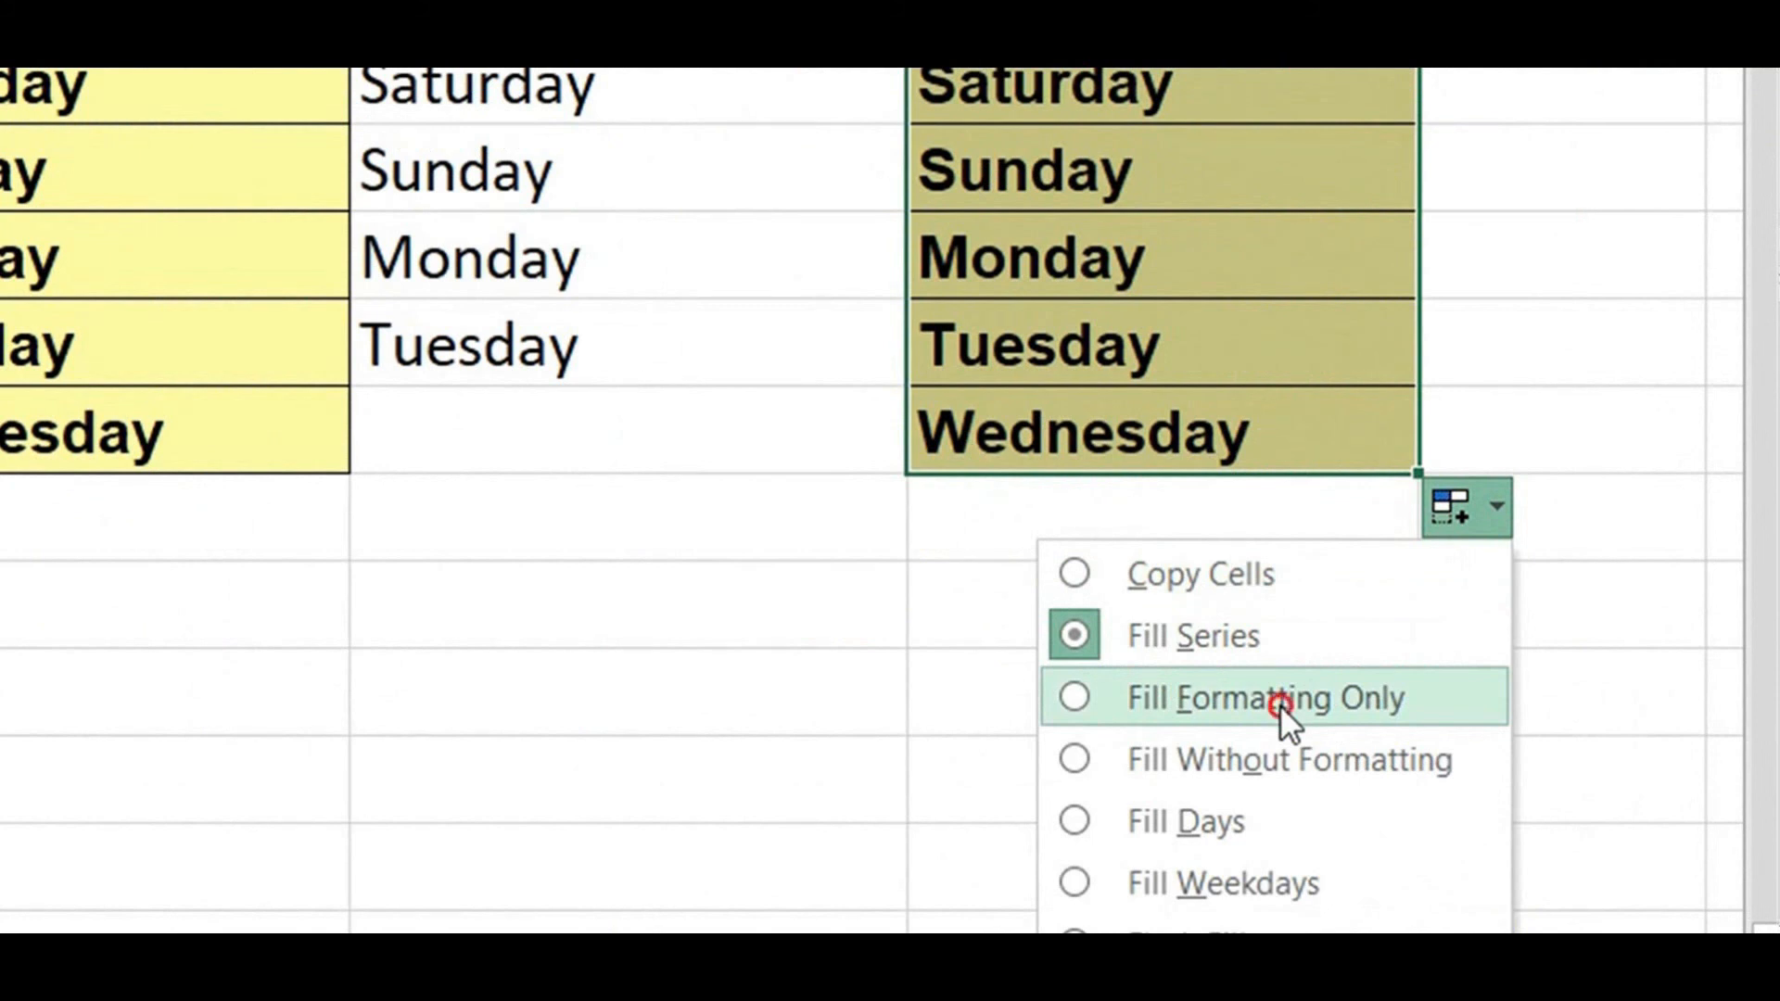
click(1281, 707)
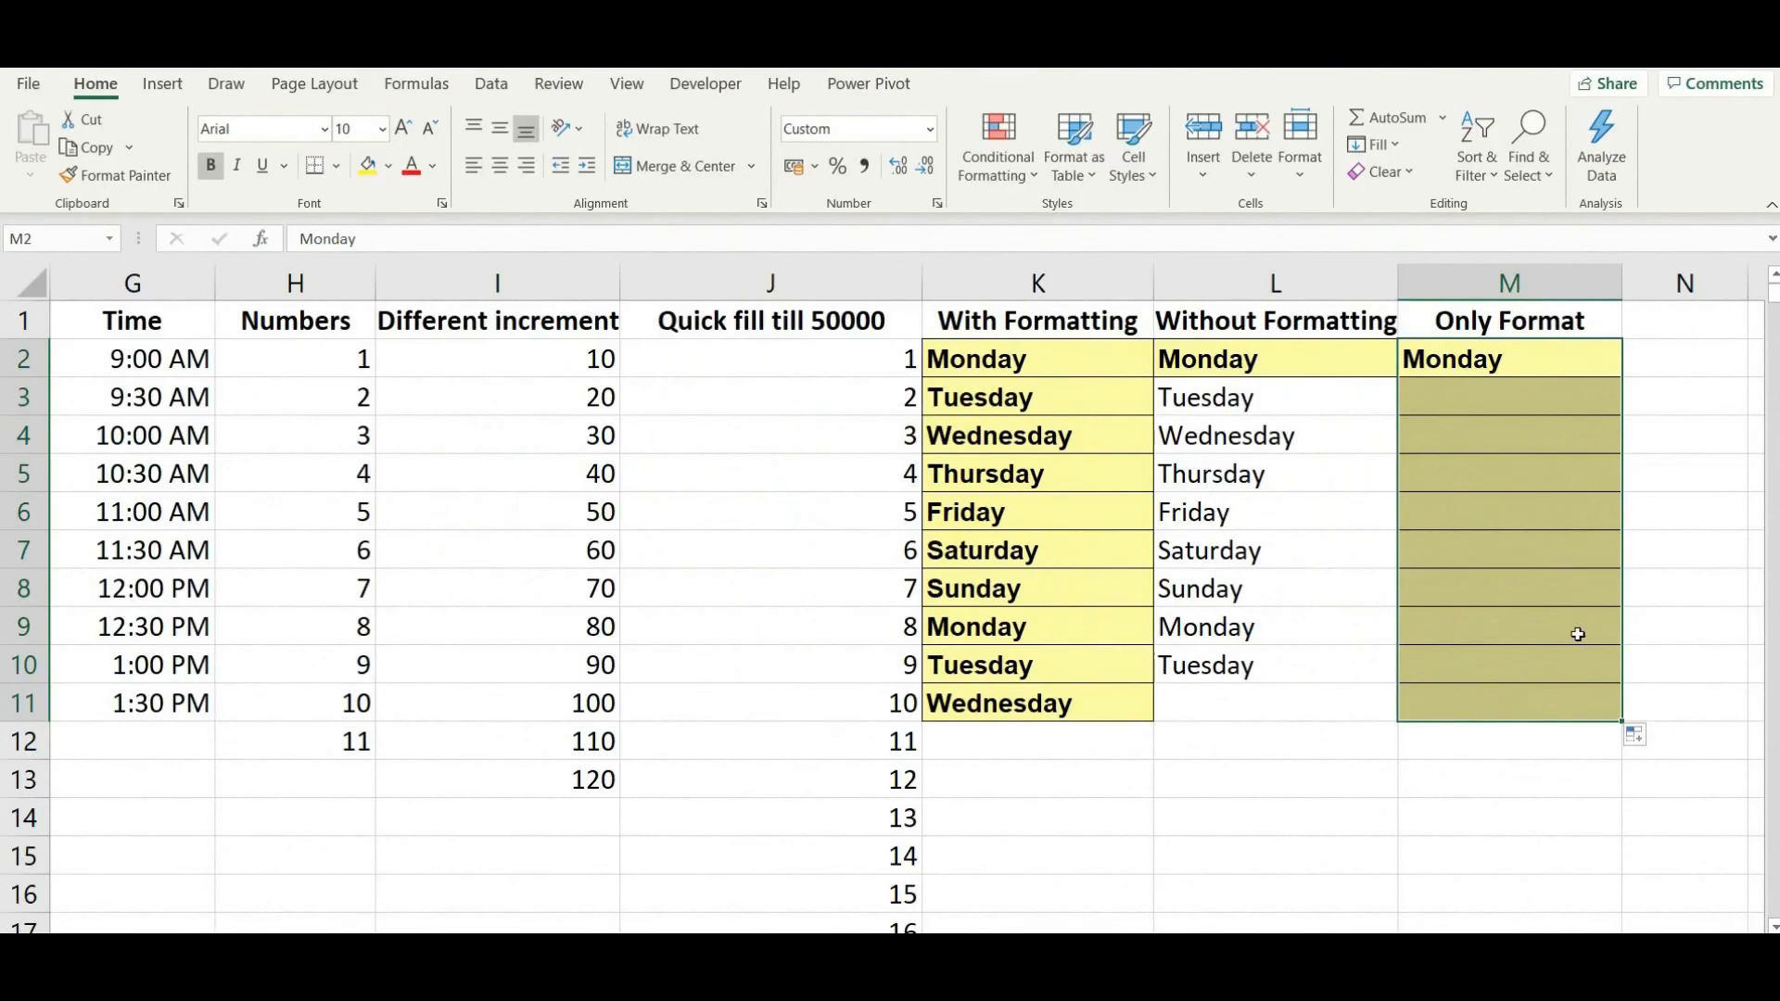